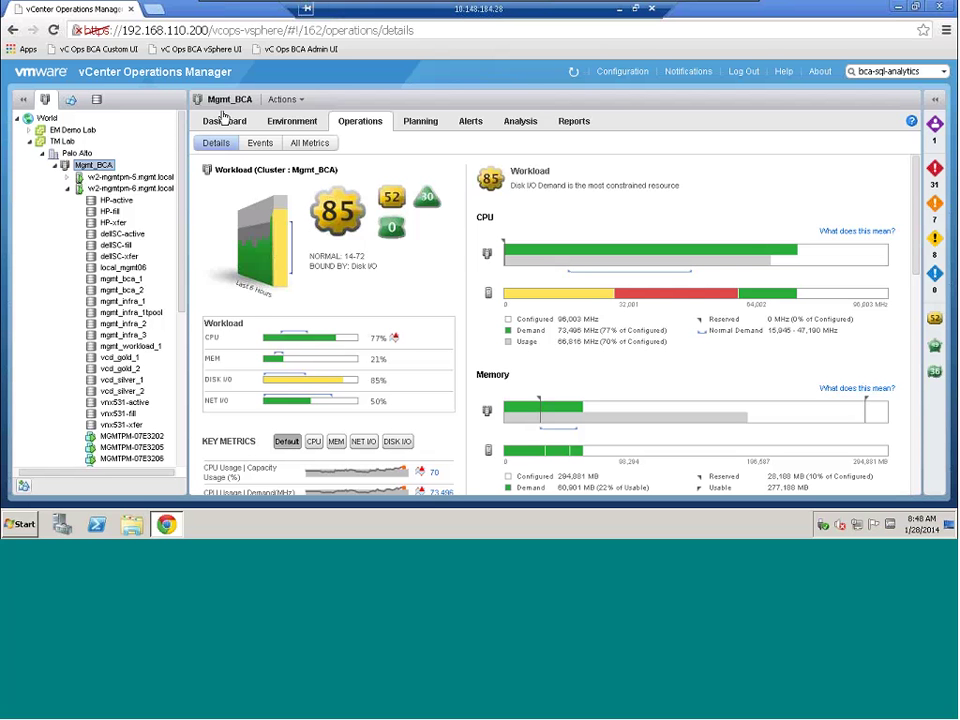
Step: Review the Mgmt_BCA cluster's dashboard, environment overview, operations details and planning summary
left_click(224, 121)
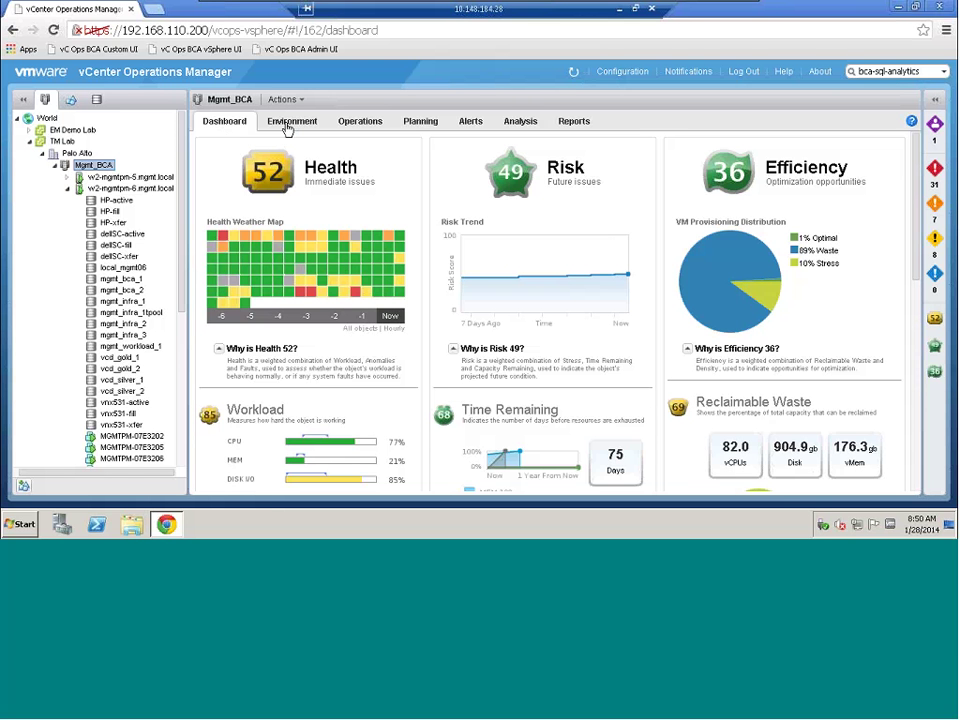
left_click(287, 124)
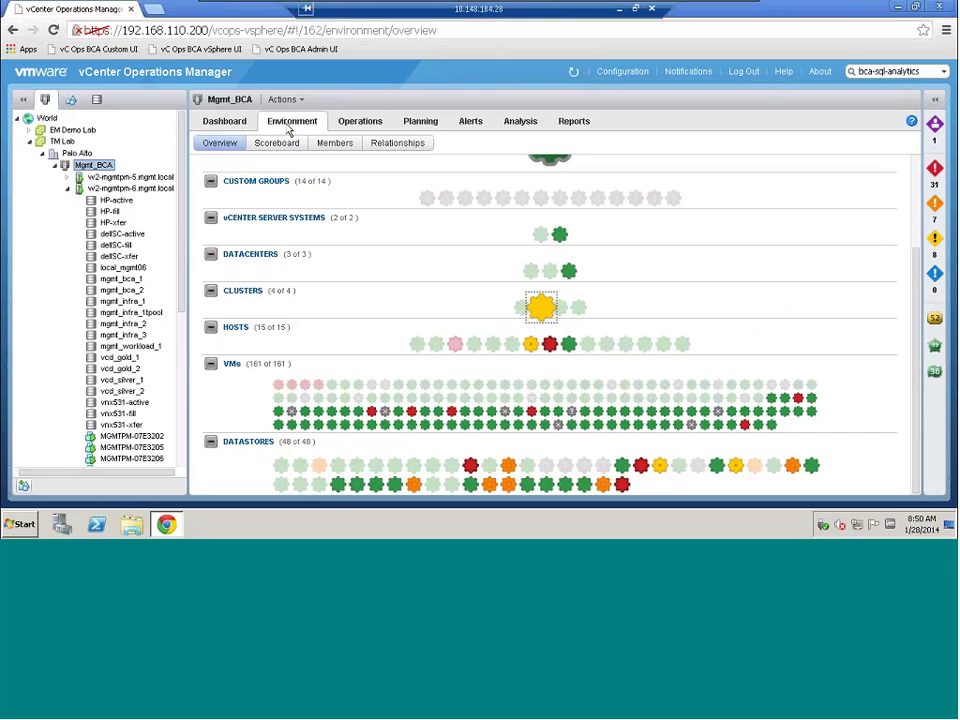
left_click(357, 124)
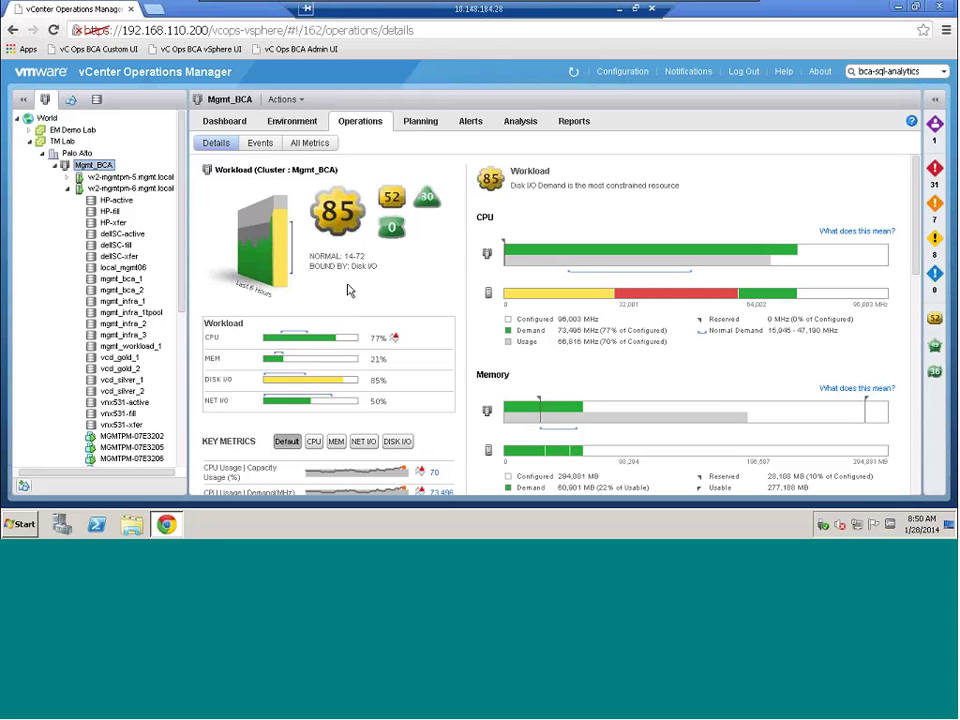
left_click(413, 125)
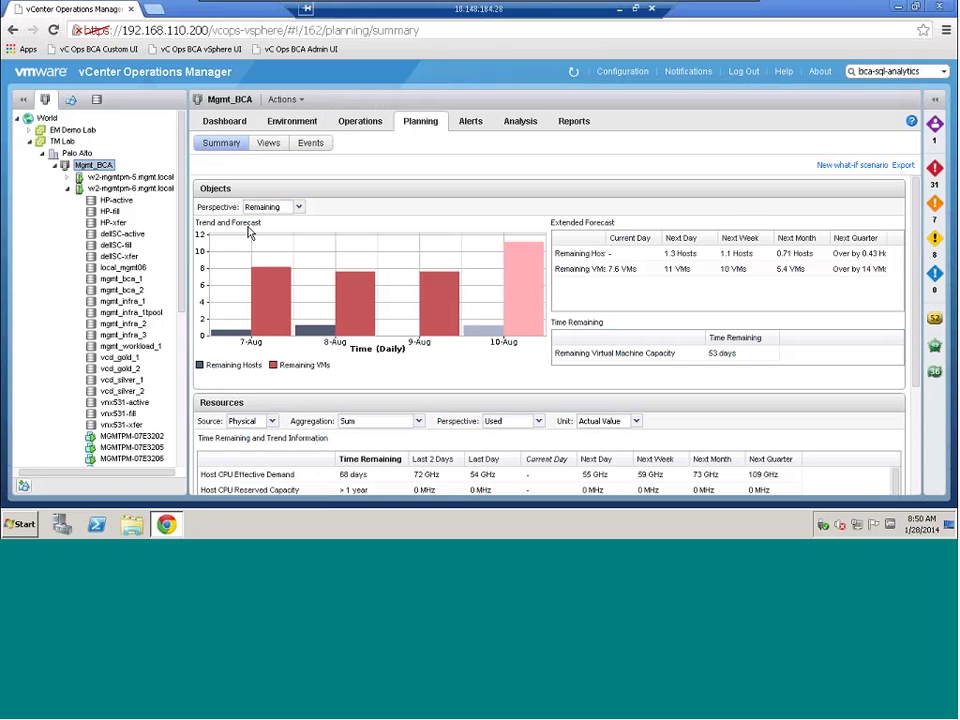
Step: Go back to the Mgmt_BCA dashboard and examine the environment overview from the World object down to the hosts
left_click(222, 120)
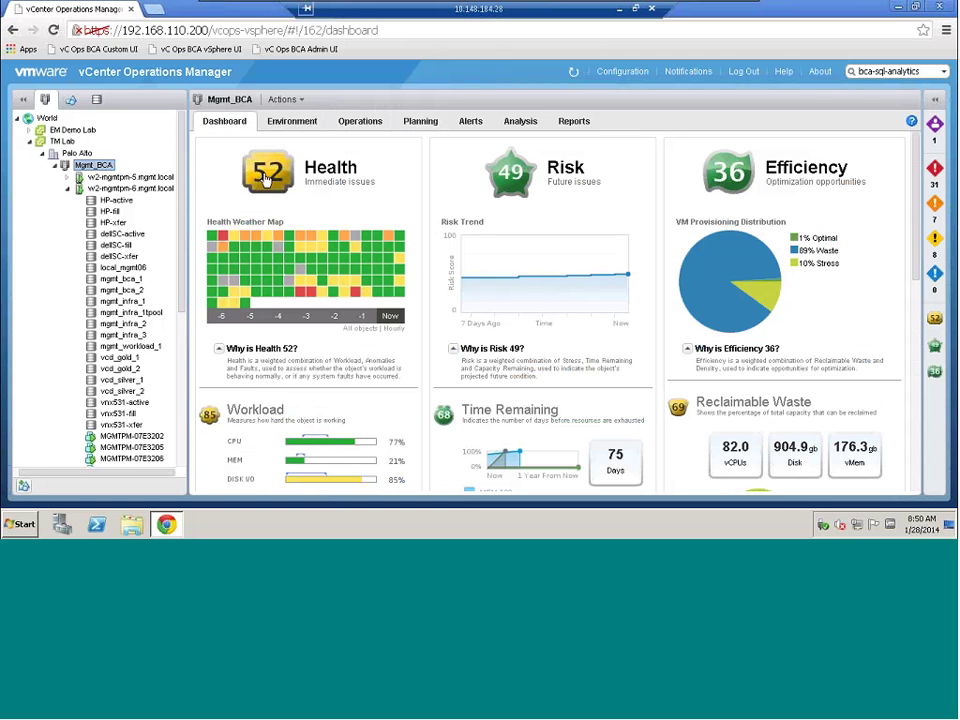
left_click(302, 122)
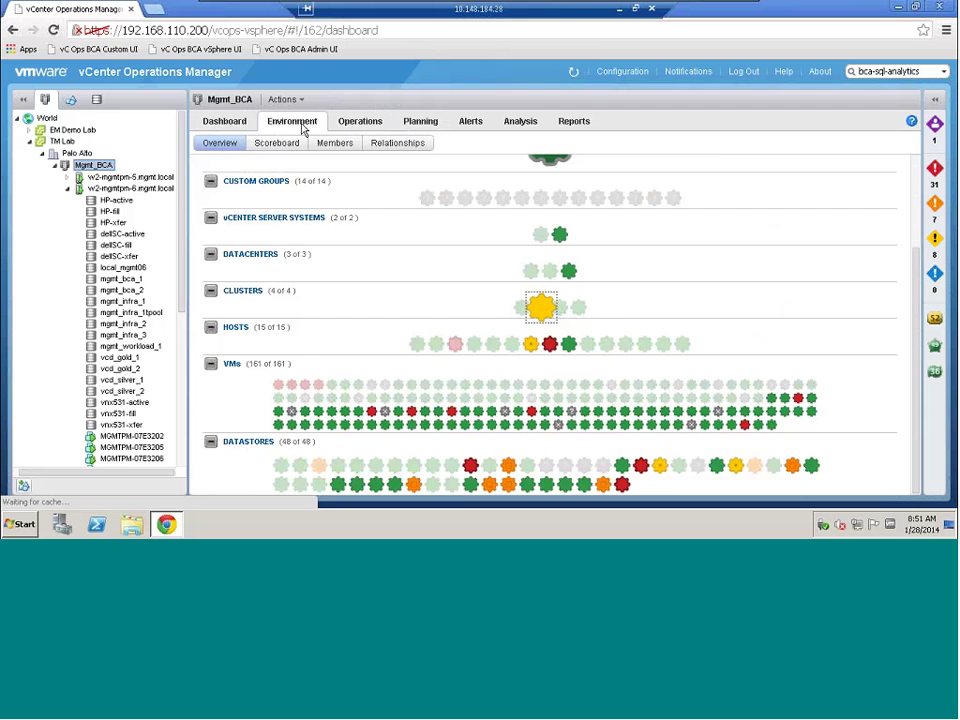
scroll(499, 216, "up", 3)
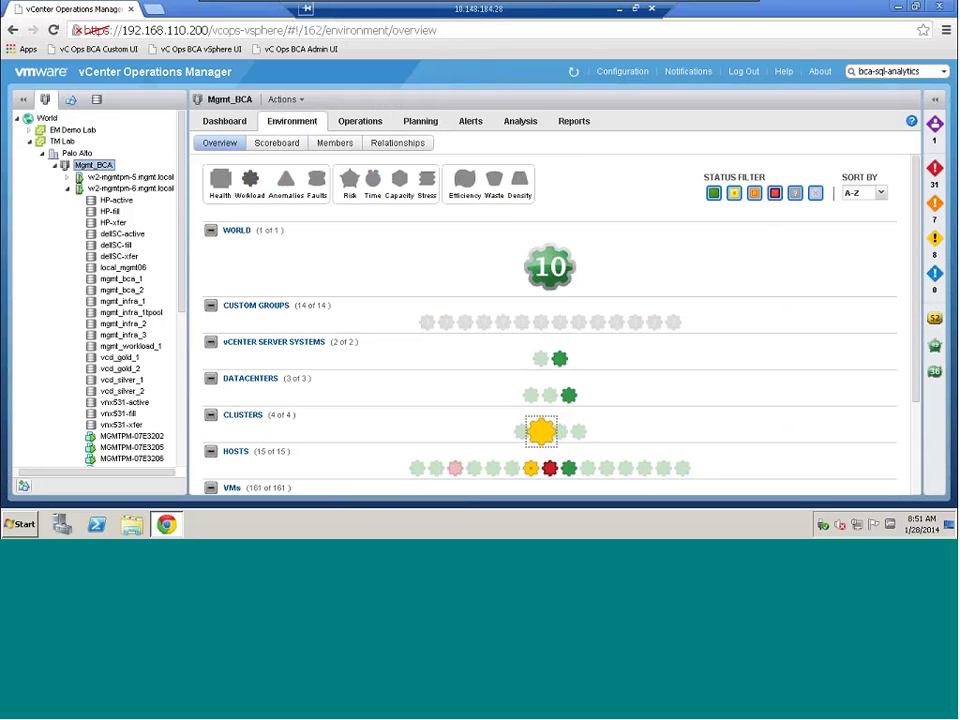
Step: Open the cluster's planning summary and check the options for the object perspective, resource source and aggregation
left_click(421, 122)
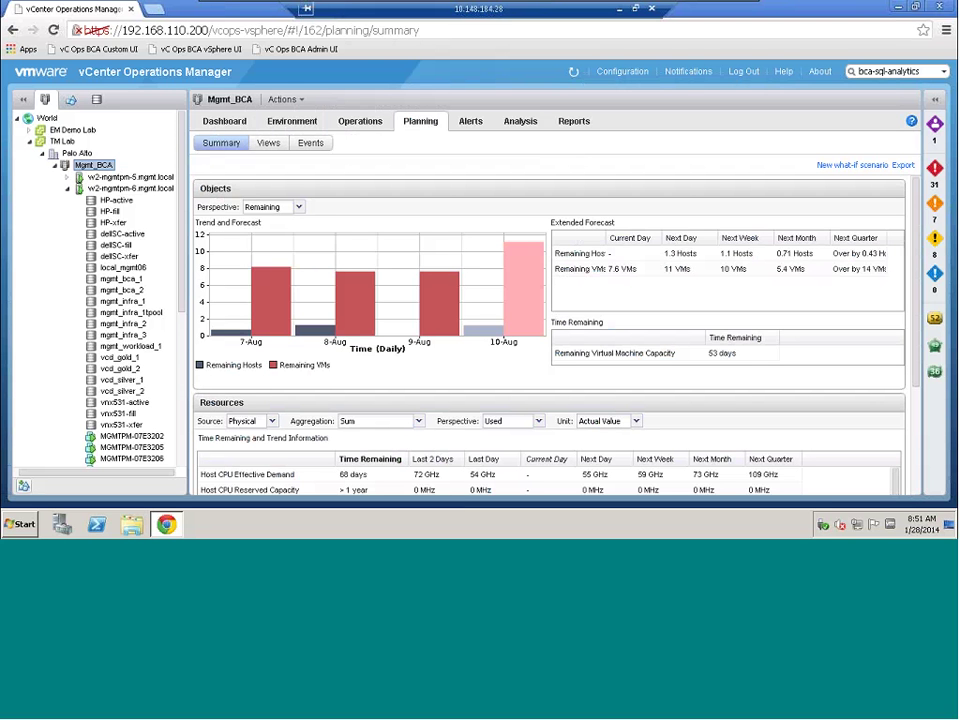
left_click(298, 207)
left_click(301, 209)
left_click(274, 422)
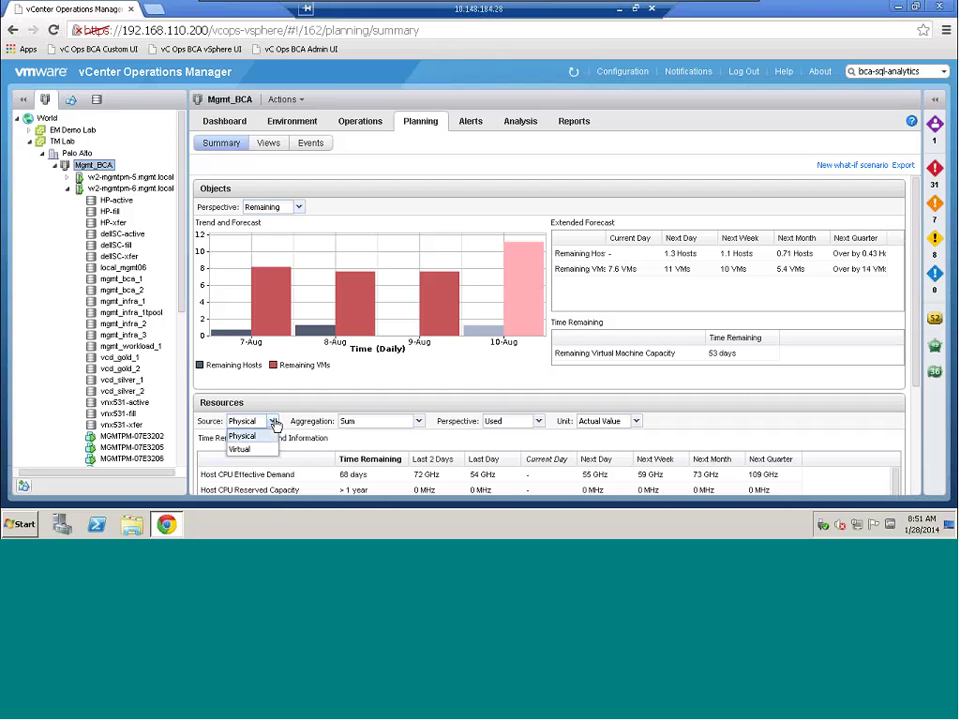
left_click(275, 423)
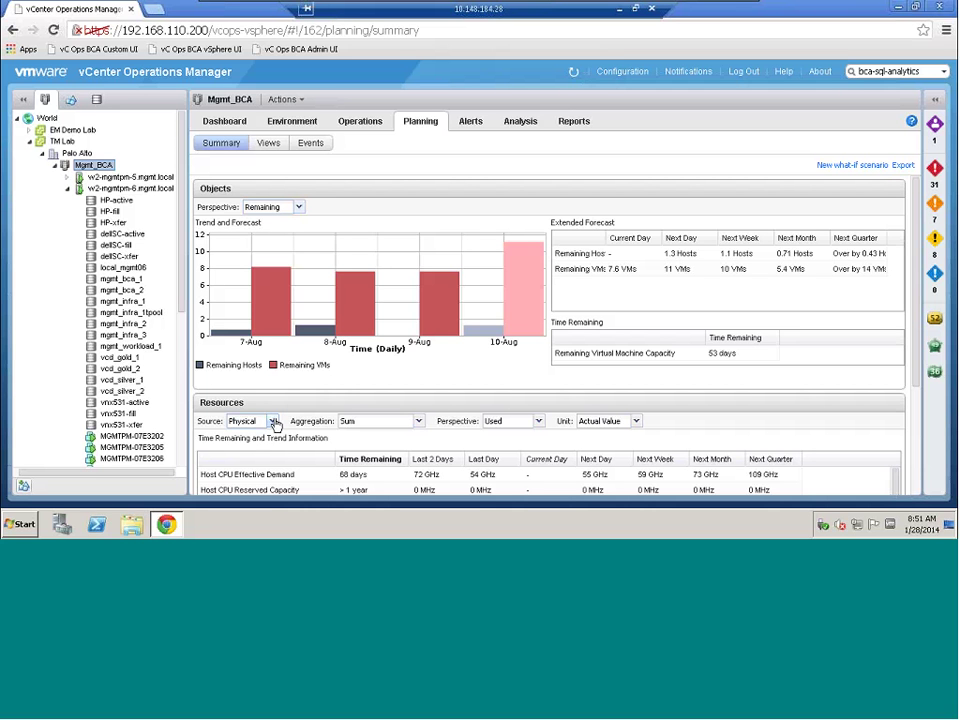
left_click(420, 423)
left_click(420, 426)
Step: Check the export formats offered for the planning summary, and close the export options without exporting
left_click(903, 167)
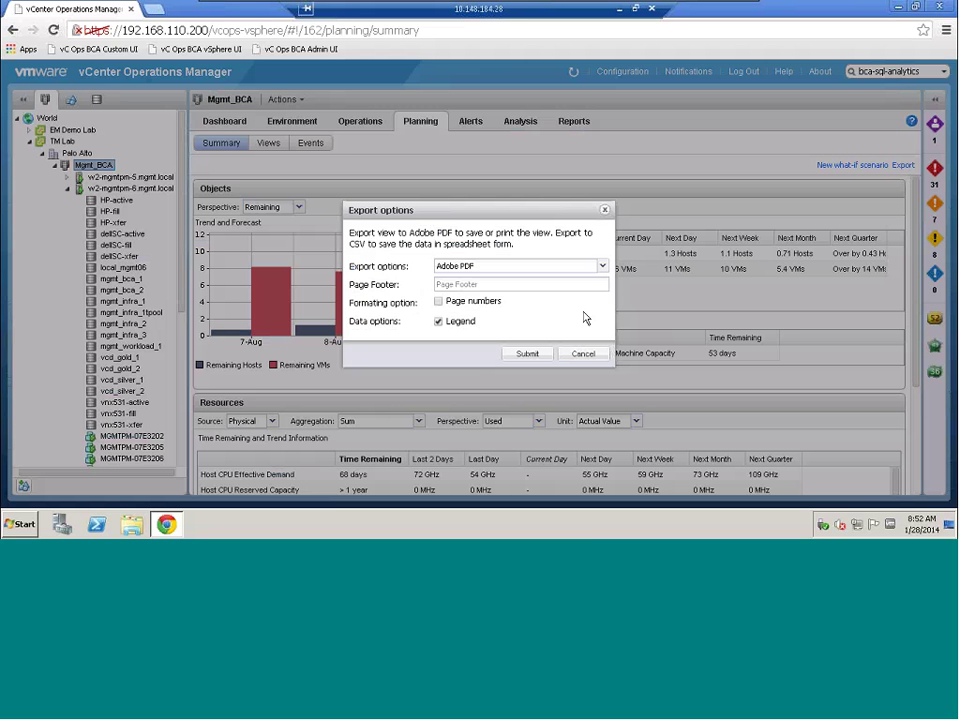
left_click(602, 267)
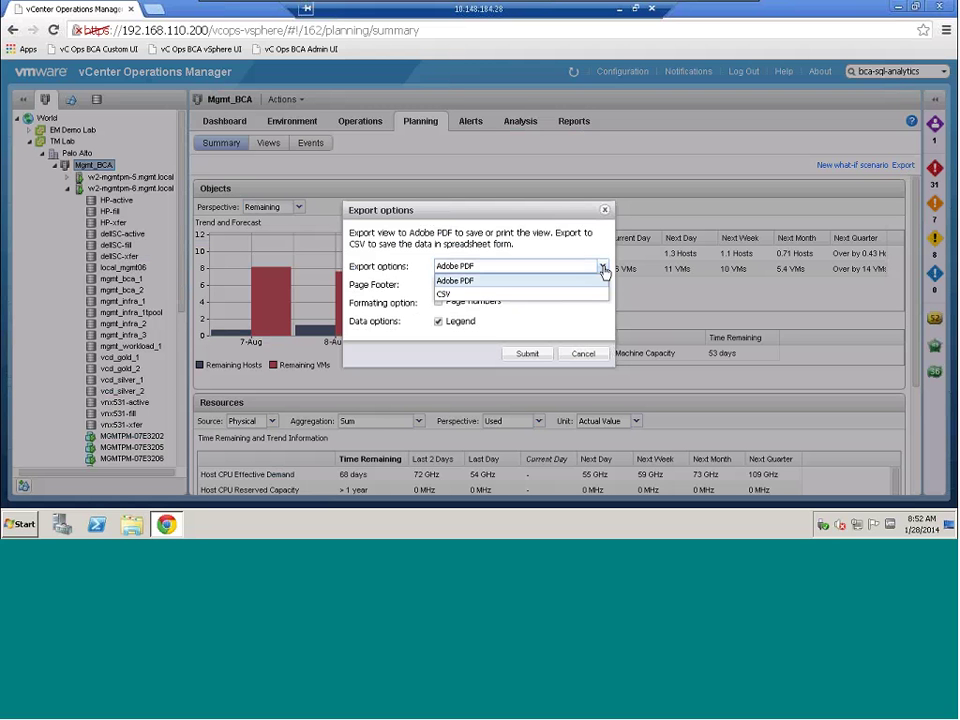
left_click(603, 270)
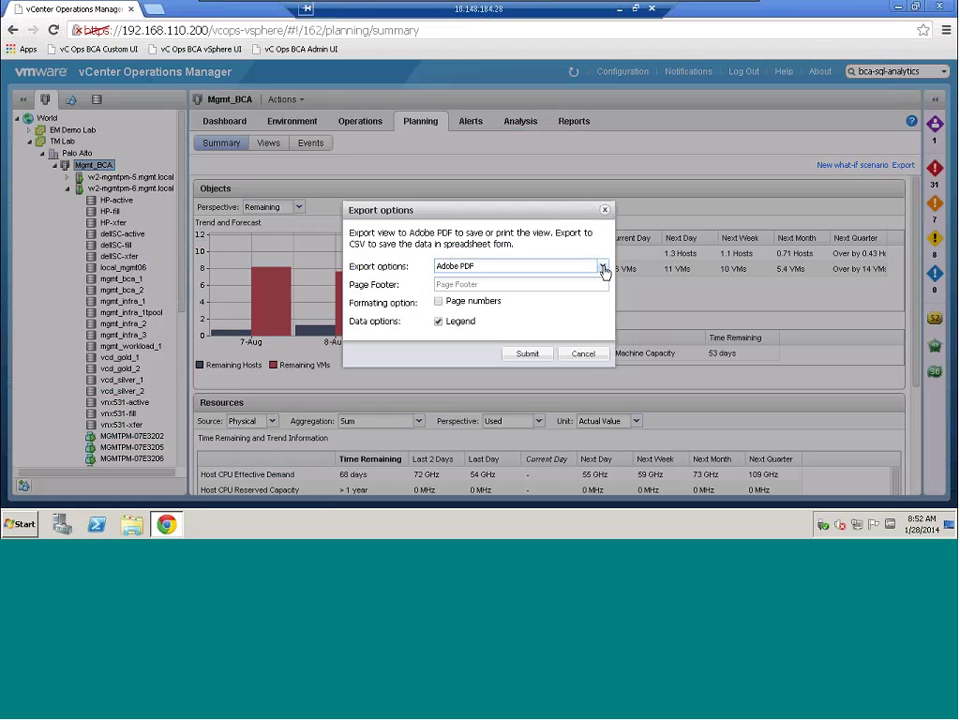
left_click(584, 356)
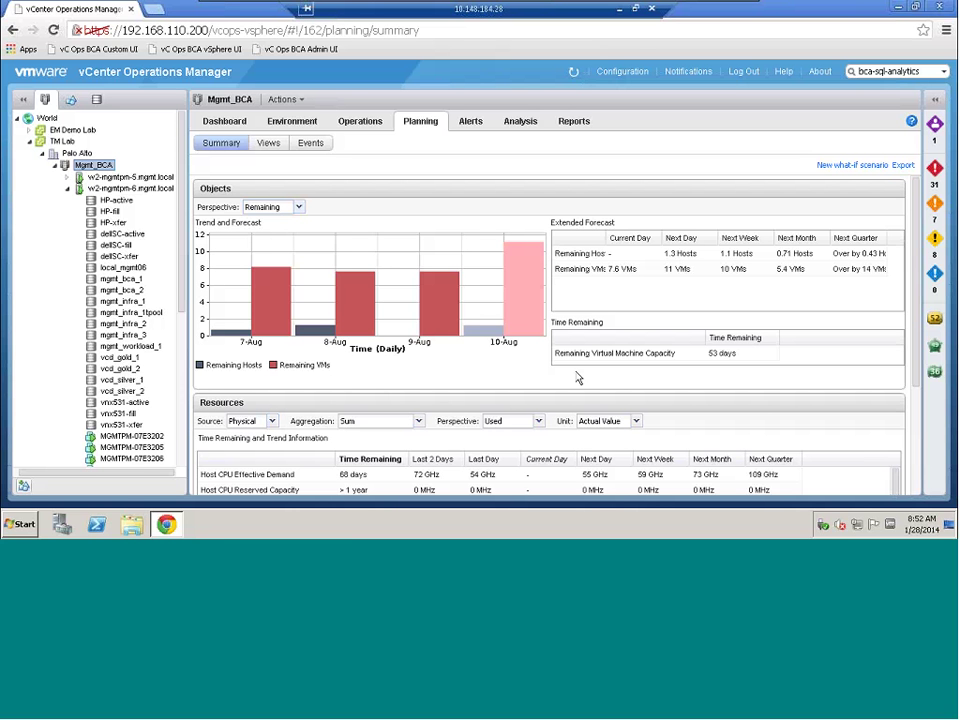
Step: Open the Virtual Machine Capacity view among the planning views and read through its full table of resources
left_click(268, 145)
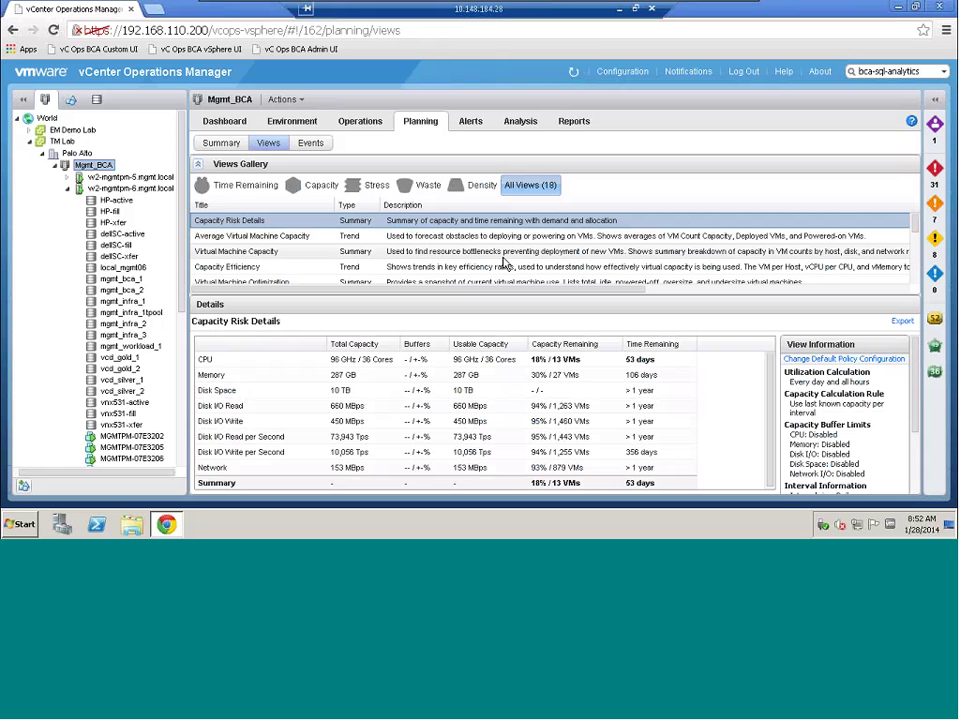
left_click(258, 256)
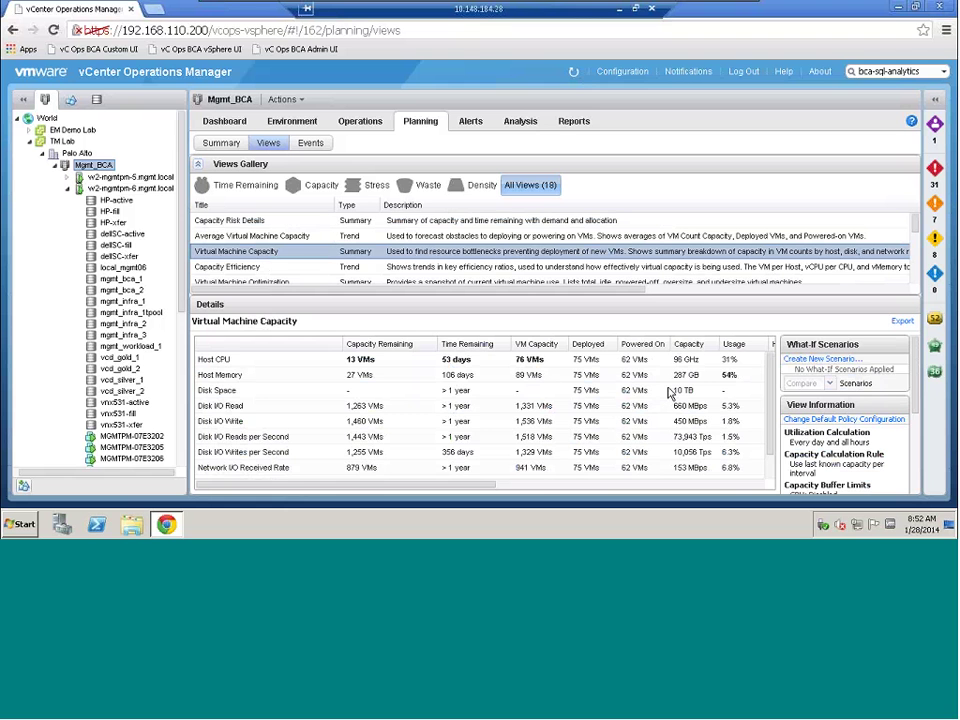
scroll(670, 400, "down", 1)
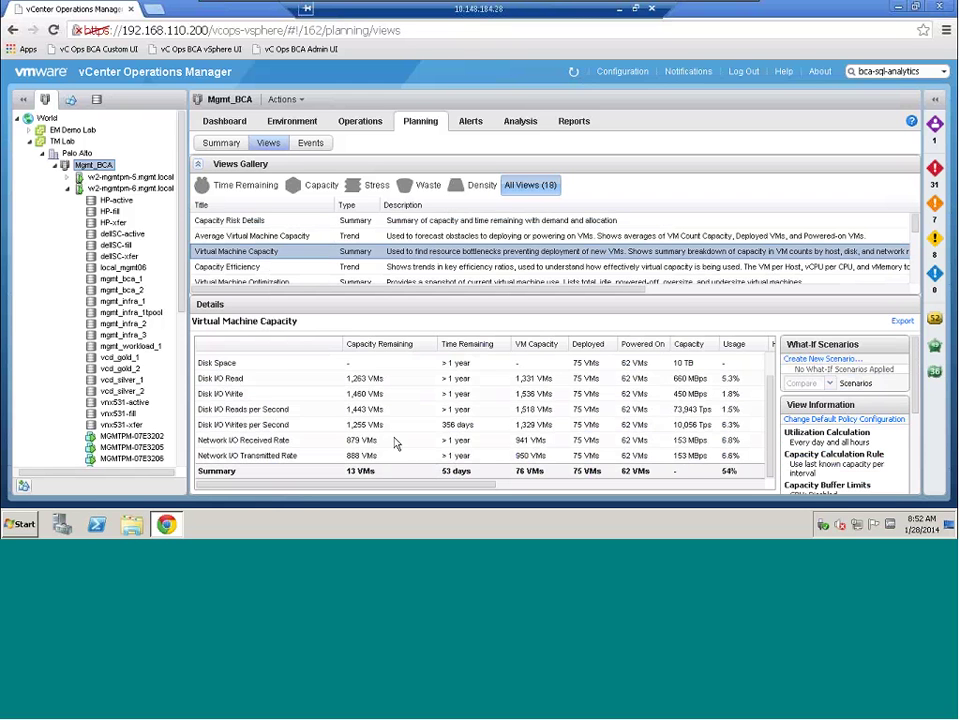
scroll(773, 414, "up", 2)
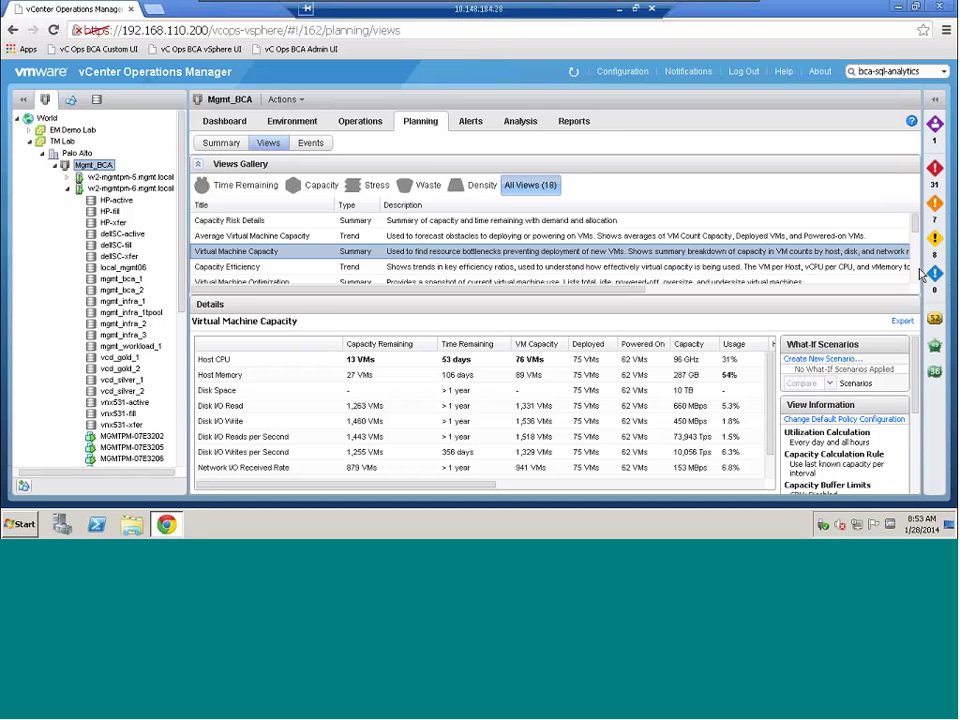
Step: Examine the Average Virtual Machine Profile view, and return to the Virtual Machine Capacity view
key("Down")
key("Down")
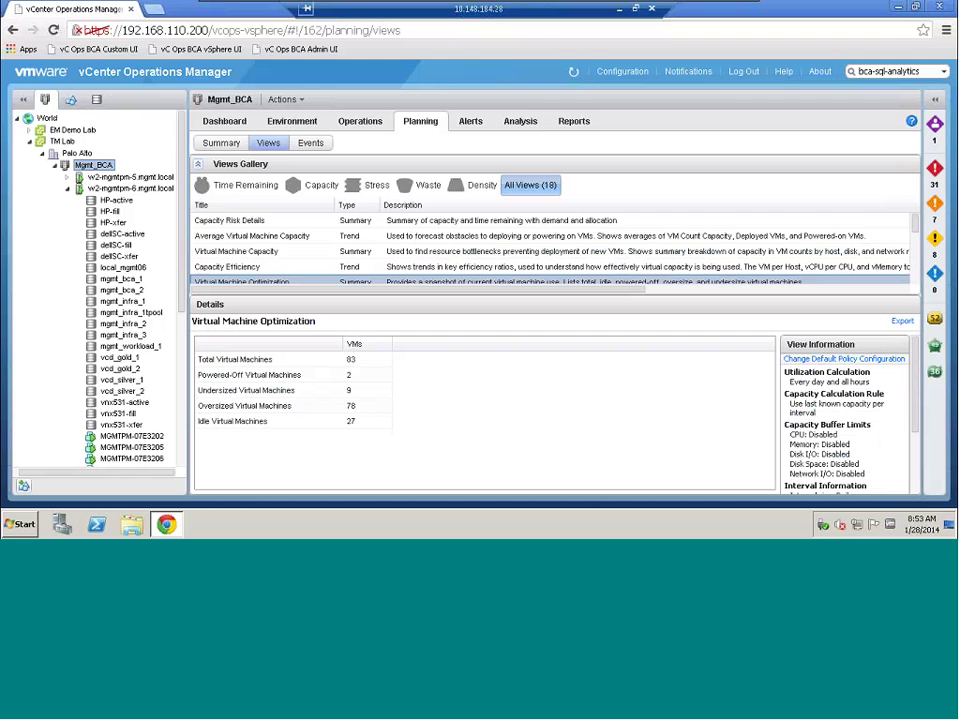
left_click(918, 250)
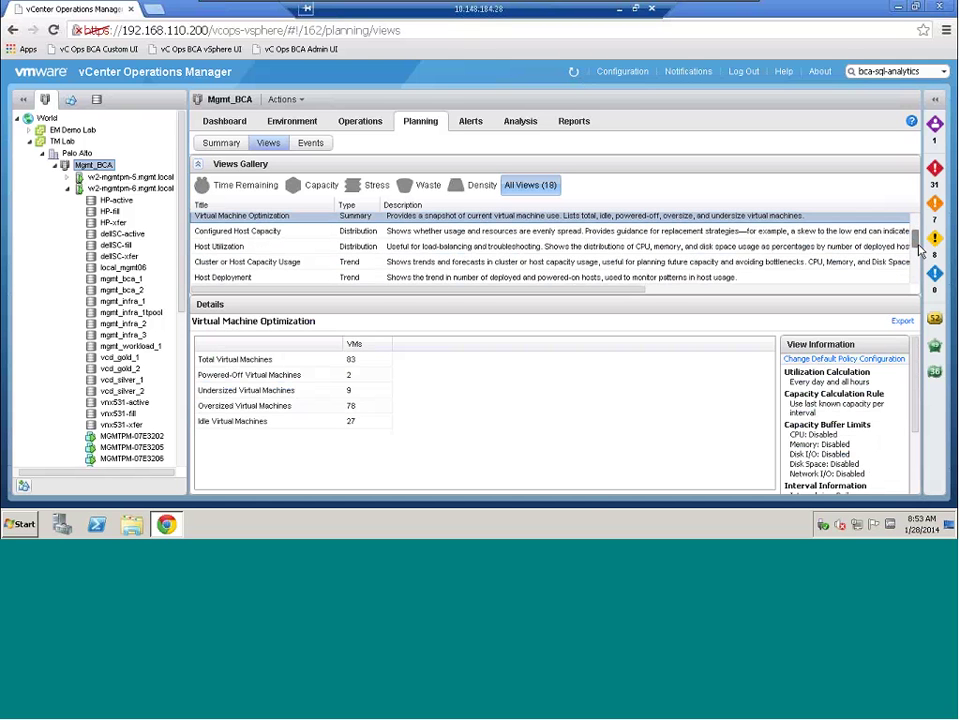
scroll(918, 250, "down", 3)
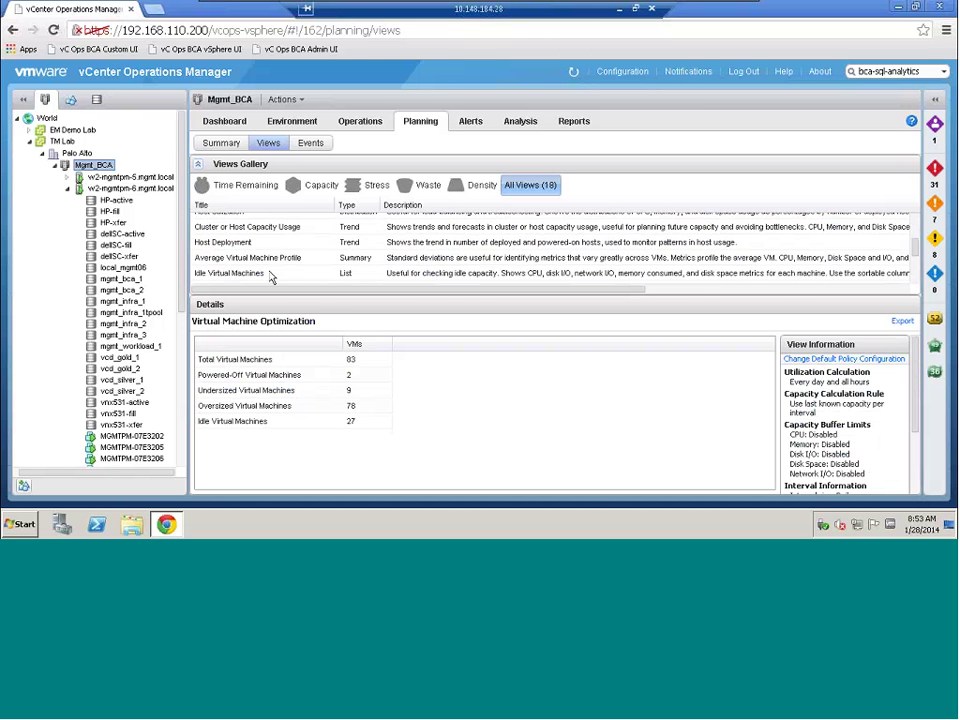
left_click(258, 262)
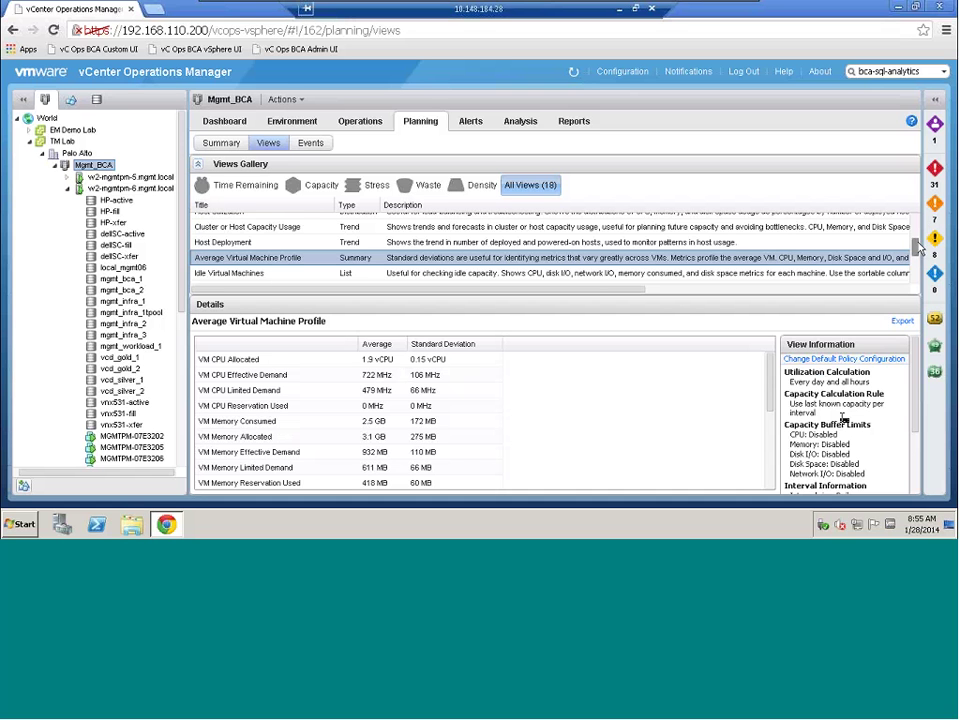
left_click_drag(914, 250, 918, 217)
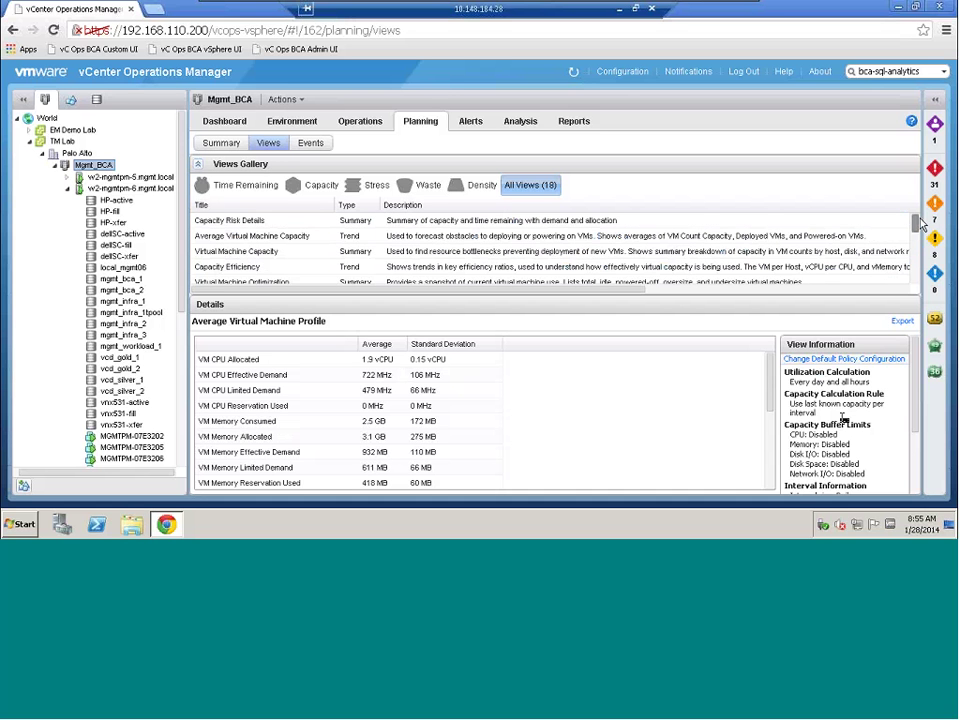
left_click(257, 252)
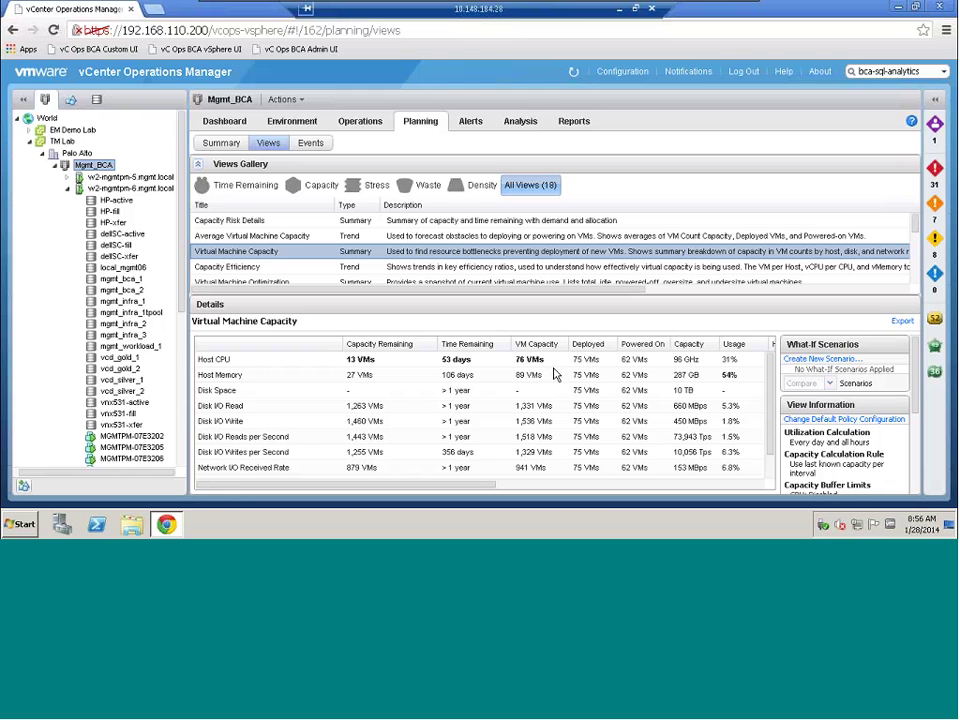
Step: Start a new group named Test with type Department and Dynamic membership, and proceed to defining its membership
left_click(71, 101)
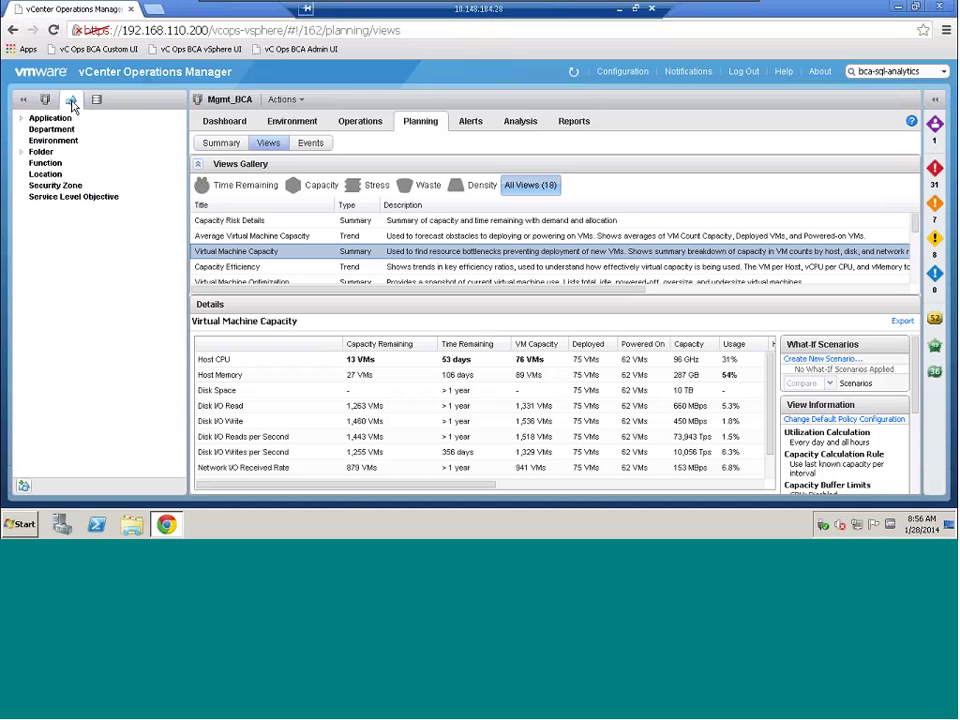
left_click(284, 101)
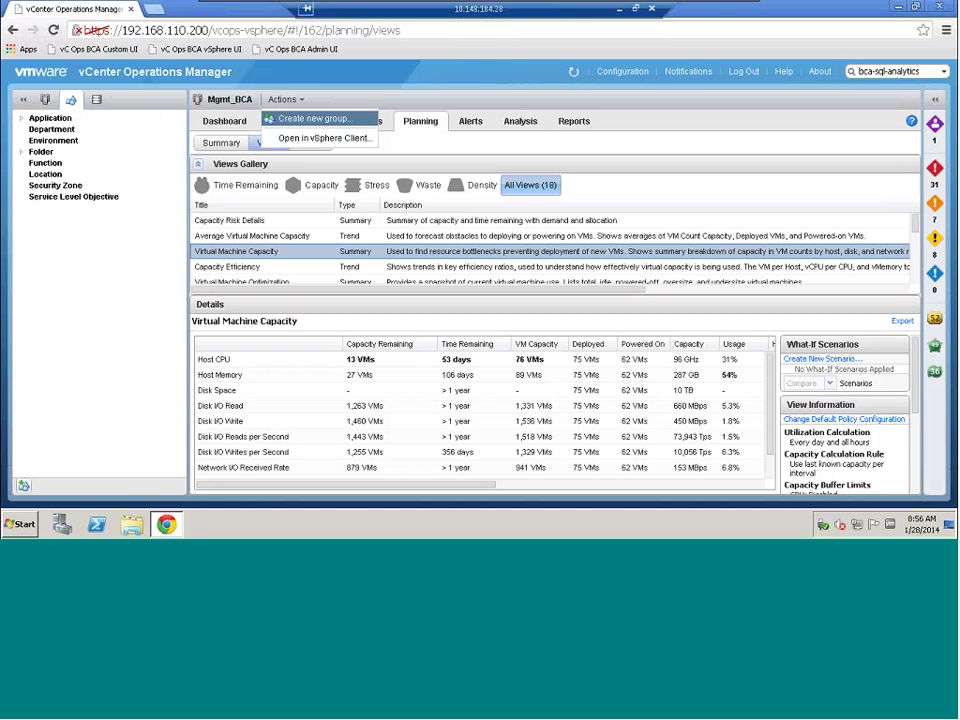
left_click(298, 120)
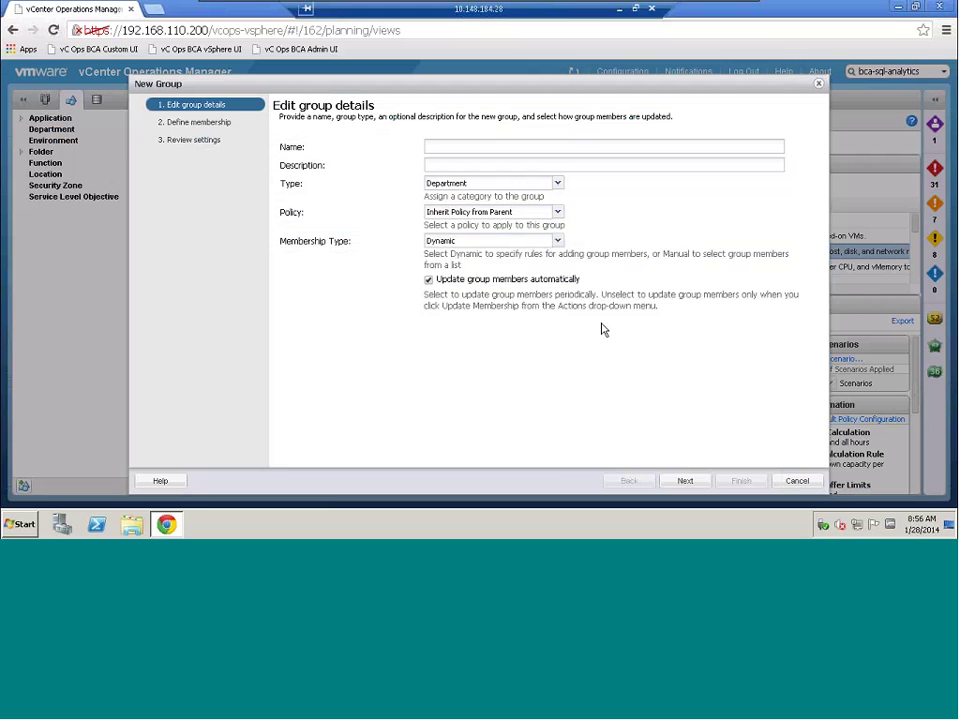
left_click(558, 242)
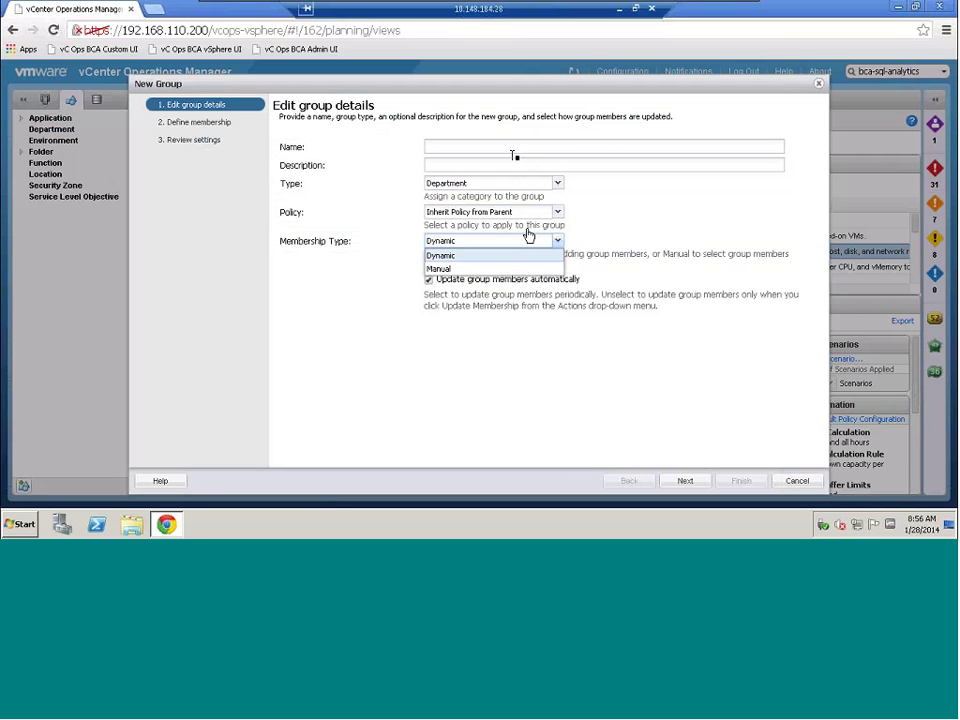
left_click(507, 146)
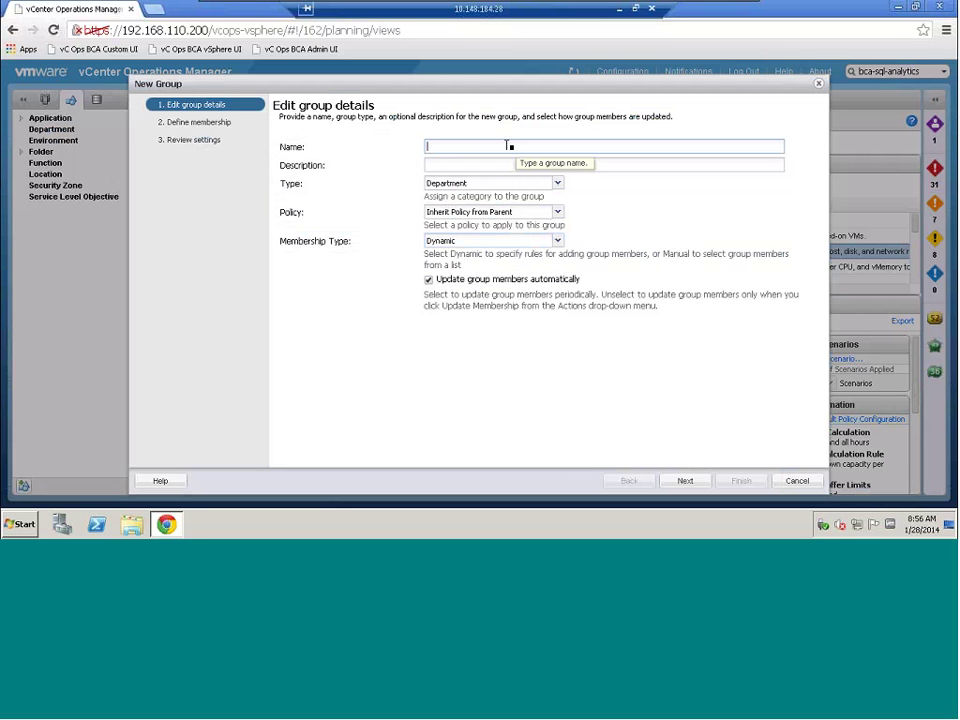
type("Test")
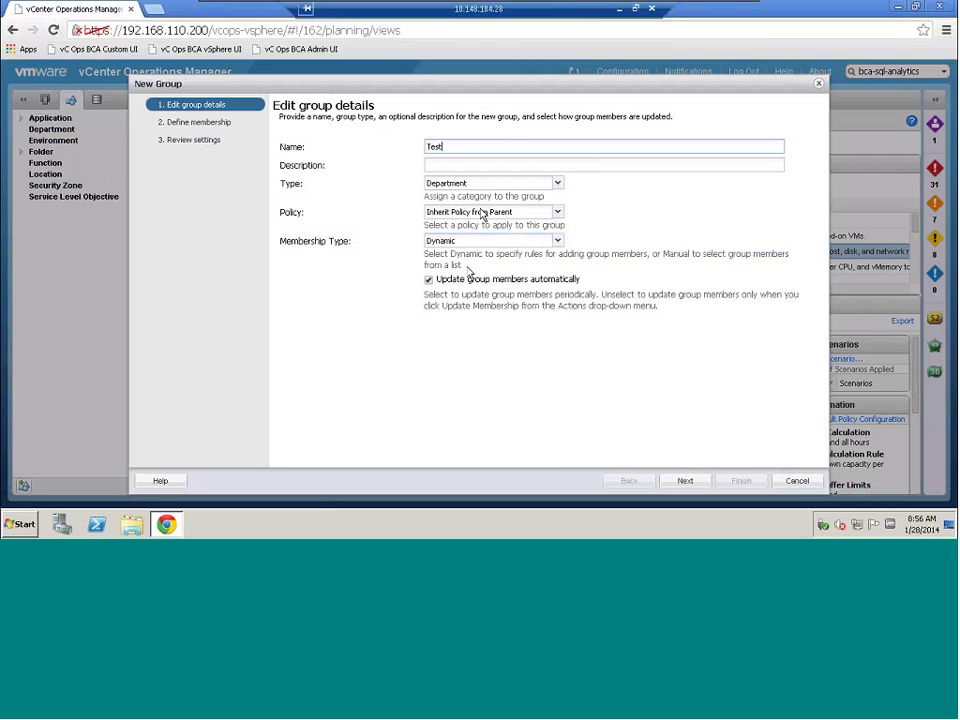
left_click(685, 480)
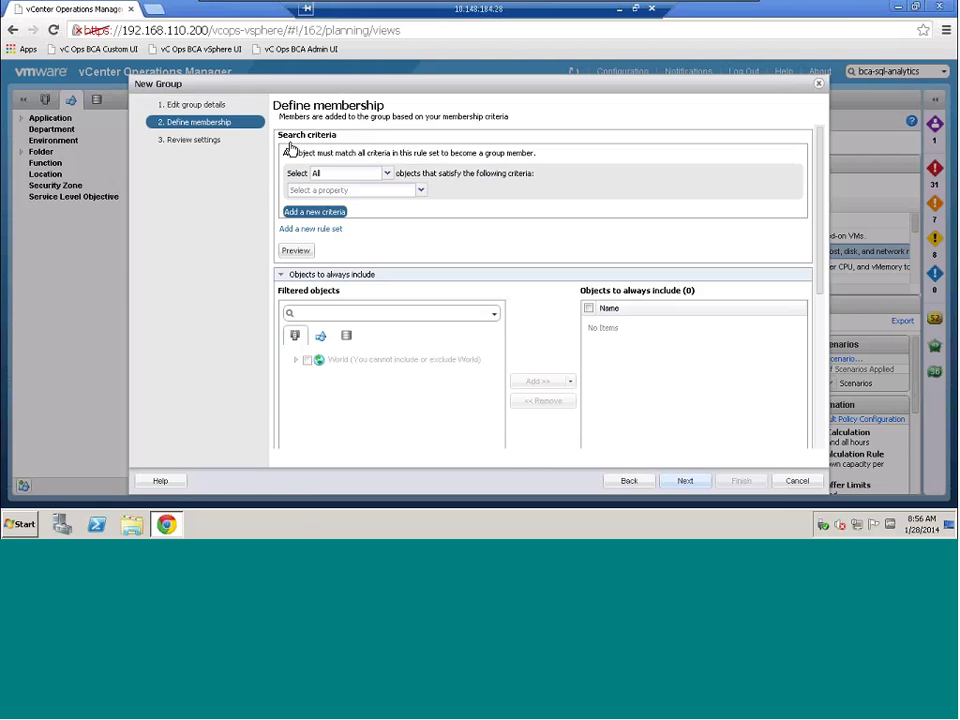
Step: Define the membership rule for Virtual Machine objects whose CPU Usage Average (in %) is less than a value
left_click(387, 173)
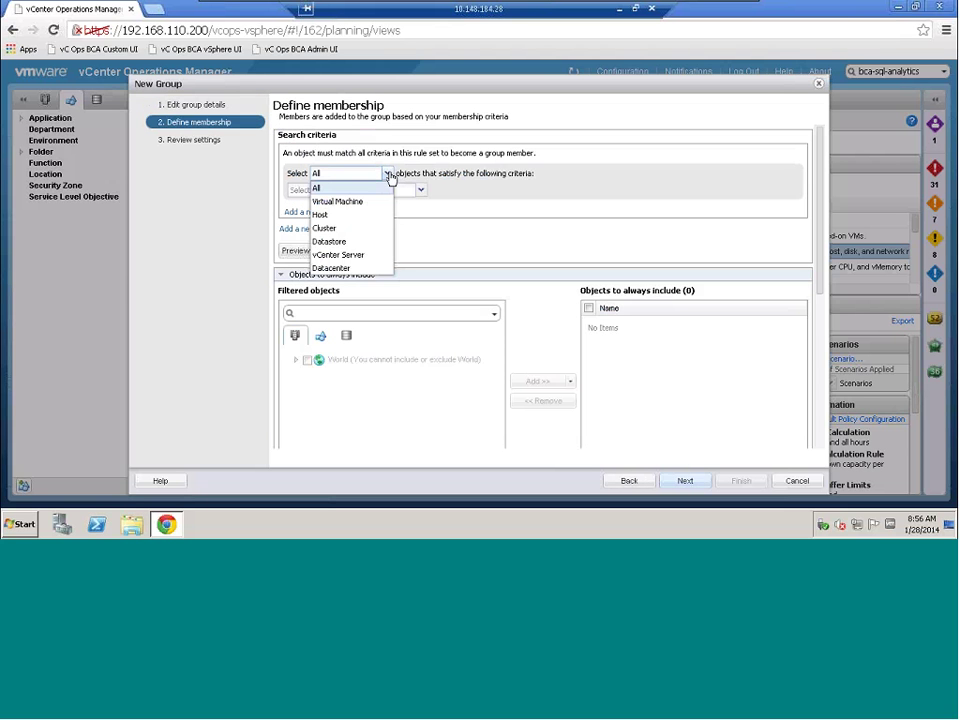
left_click(340, 202)
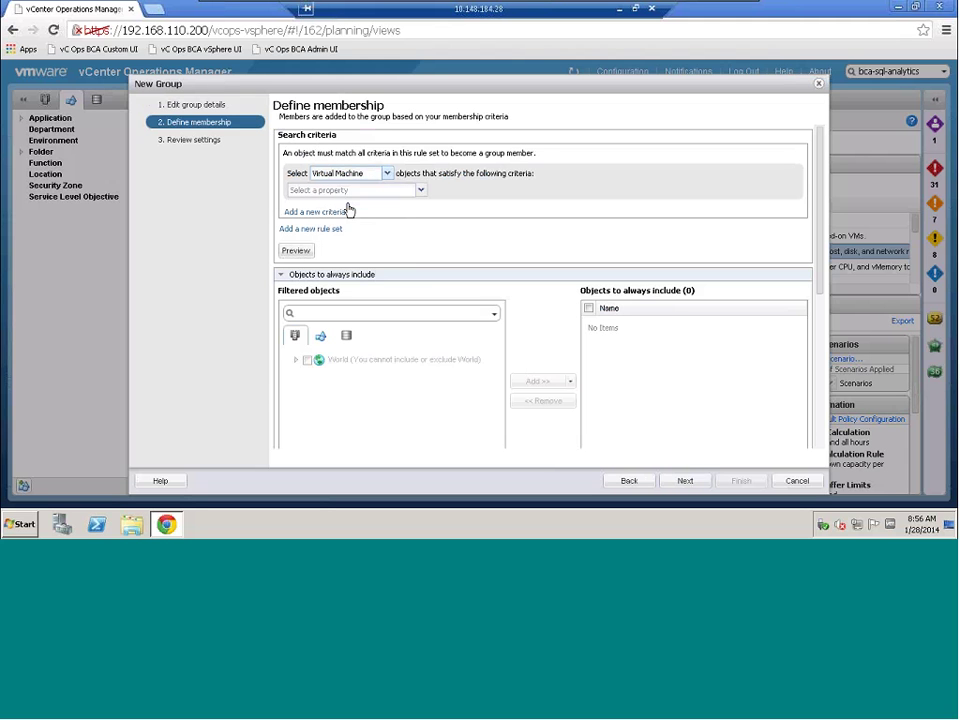
left_click(421, 191)
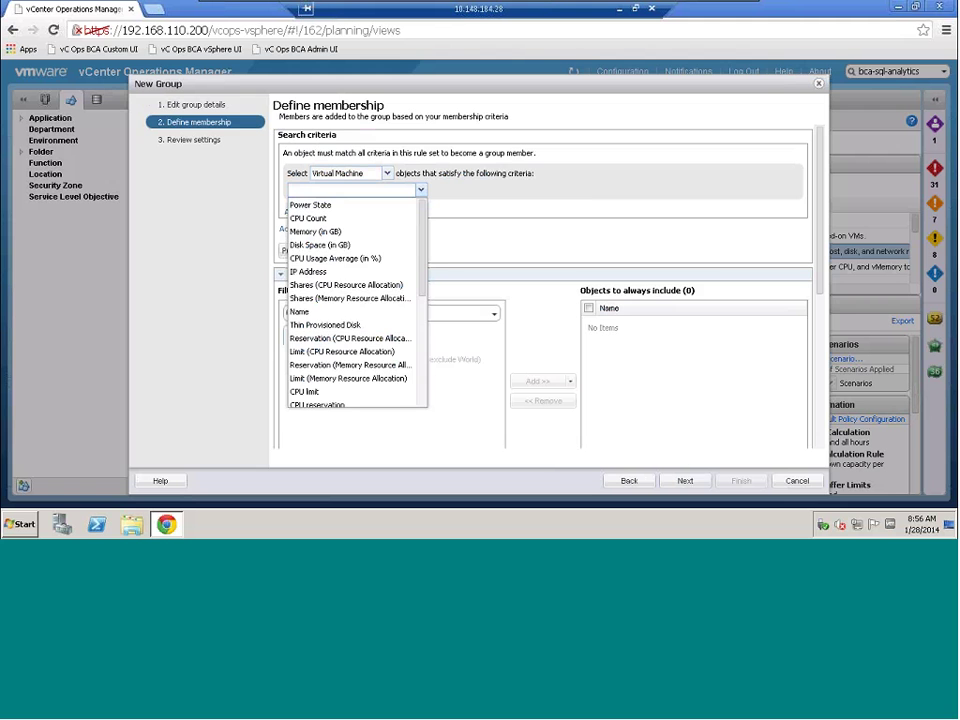
left_click(341, 258)
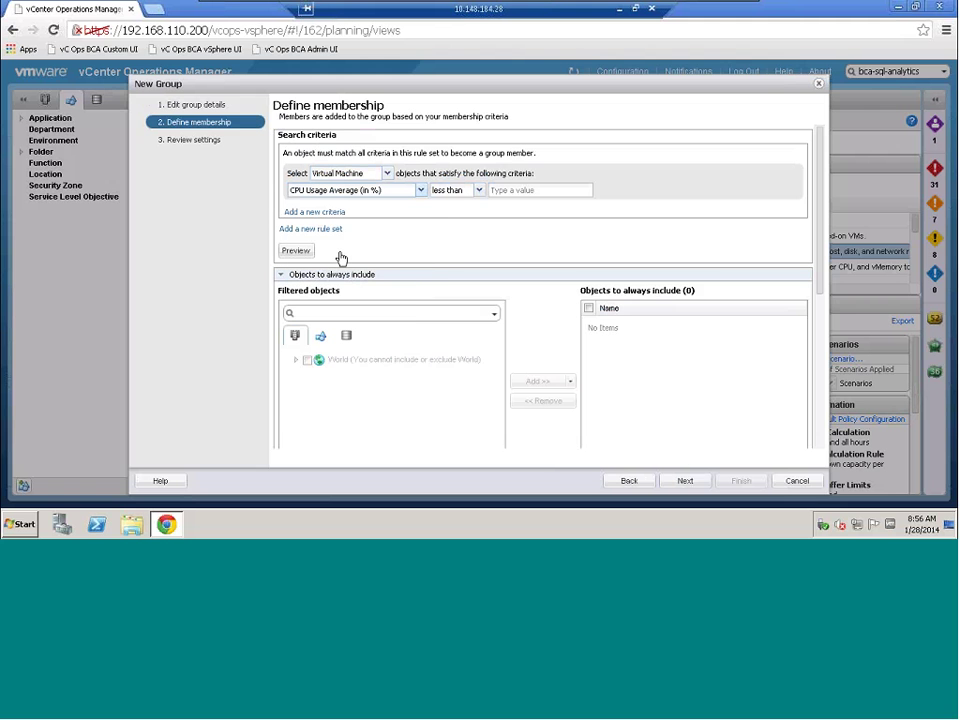
left_click(422, 190)
left_click(538, 234)
left_click(303, 215)
Step: Search the objects to always include for "vm", and cancel the new group without creating it
left_click(398, 311)
type("vm")
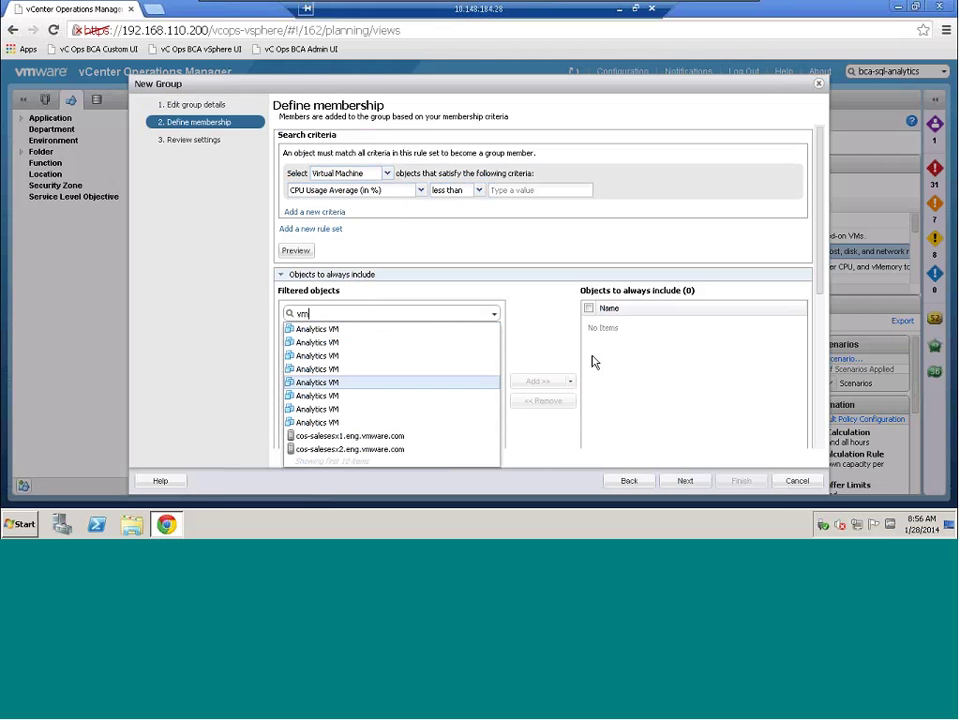
left_click(548, 342)
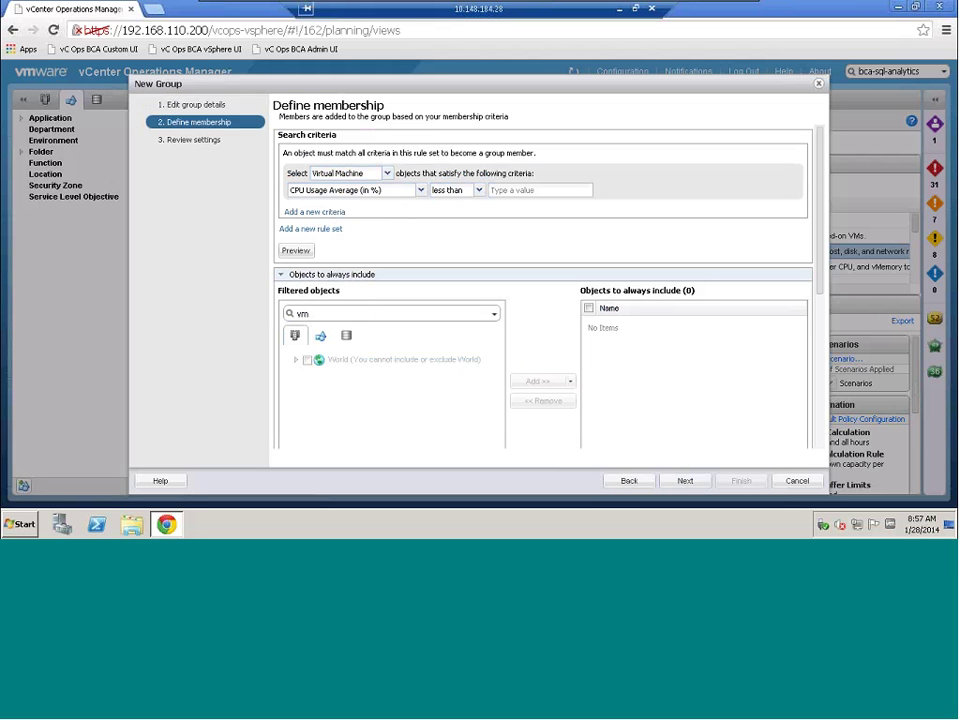
left_click(800, 482)
left_click(797, 481)
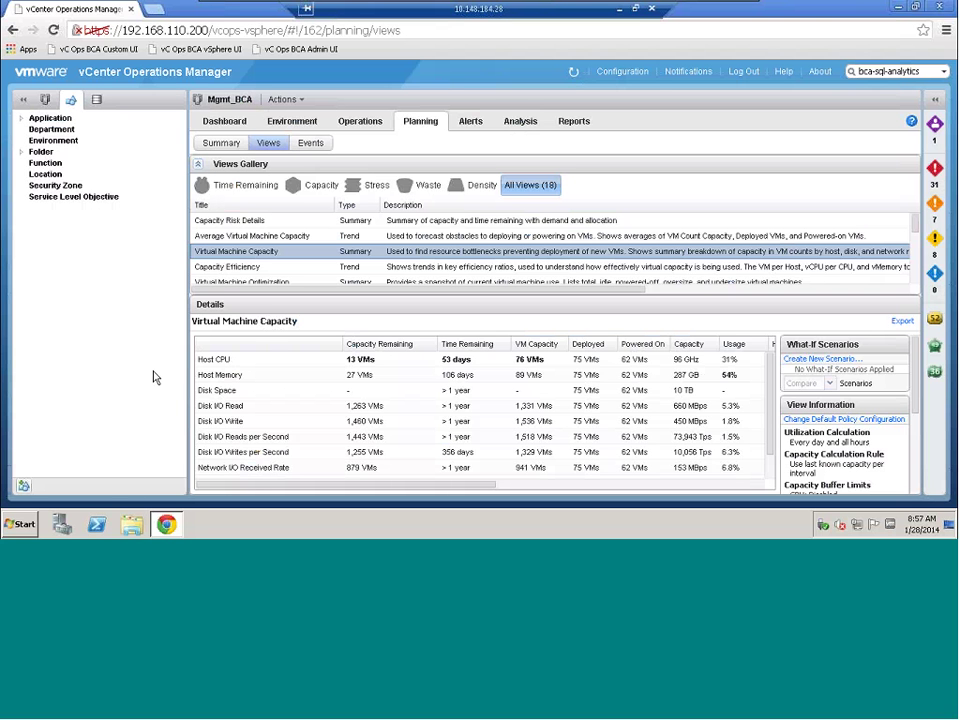
Step: Open the Default Policy for editing in the configuration, and review the policies it can be cloned from and its group associations
left_click(45, 99)
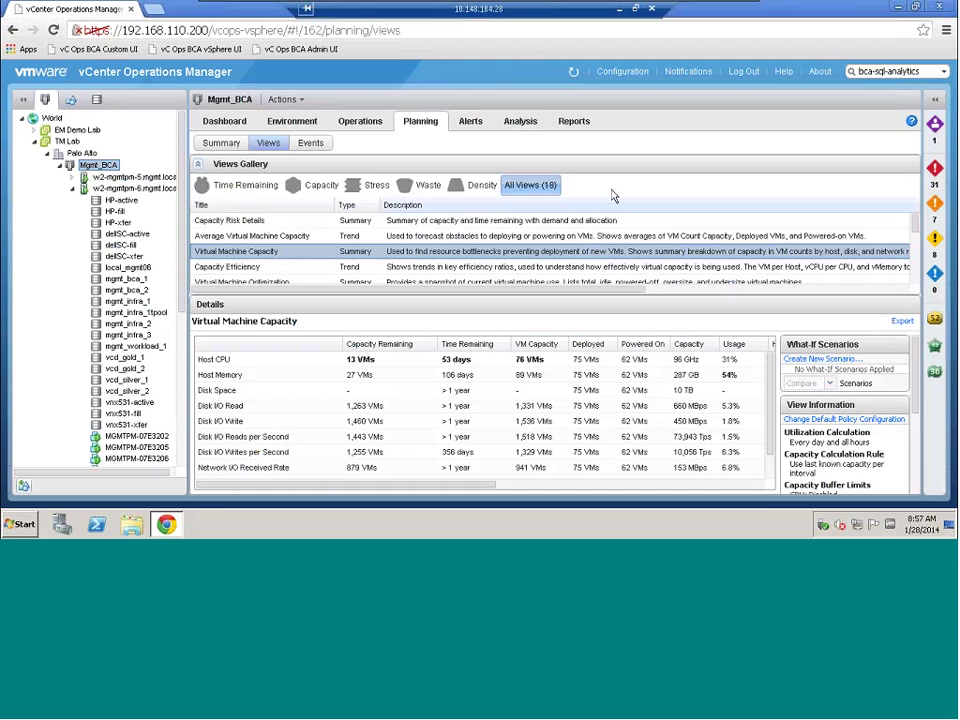
left_click(622, 72)
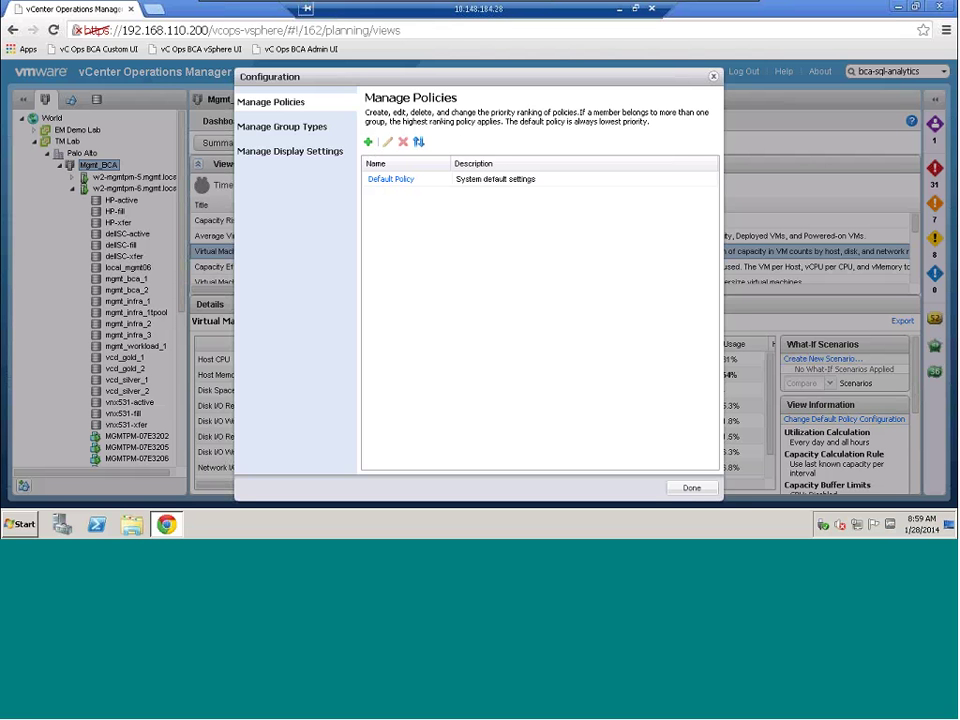
left_click(398, 182)
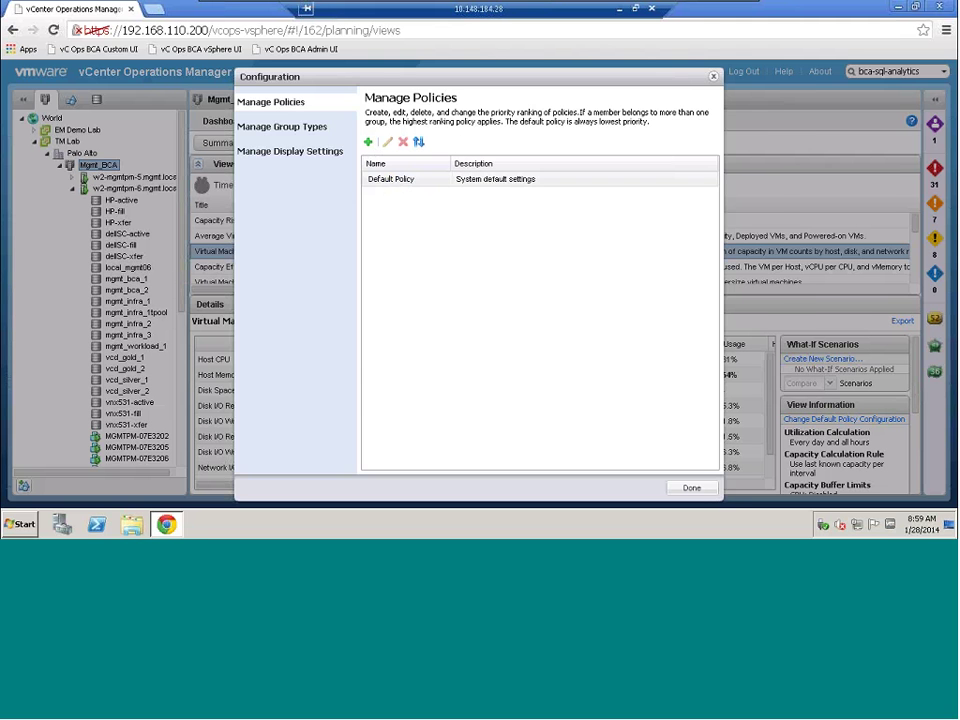
left_click(391, 181)
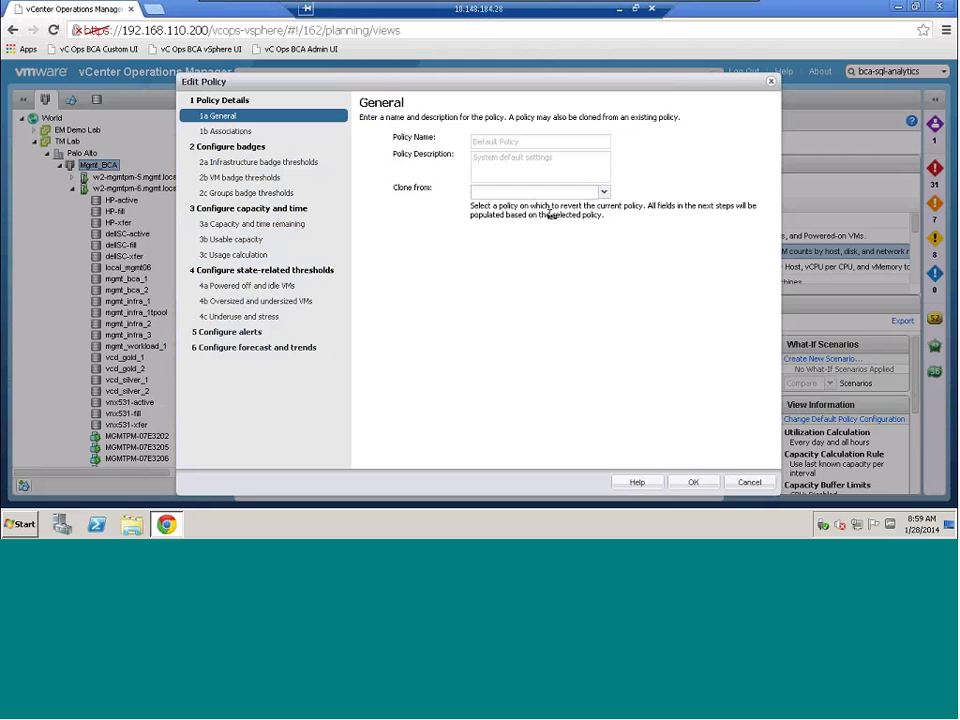
left_click(604, 192)
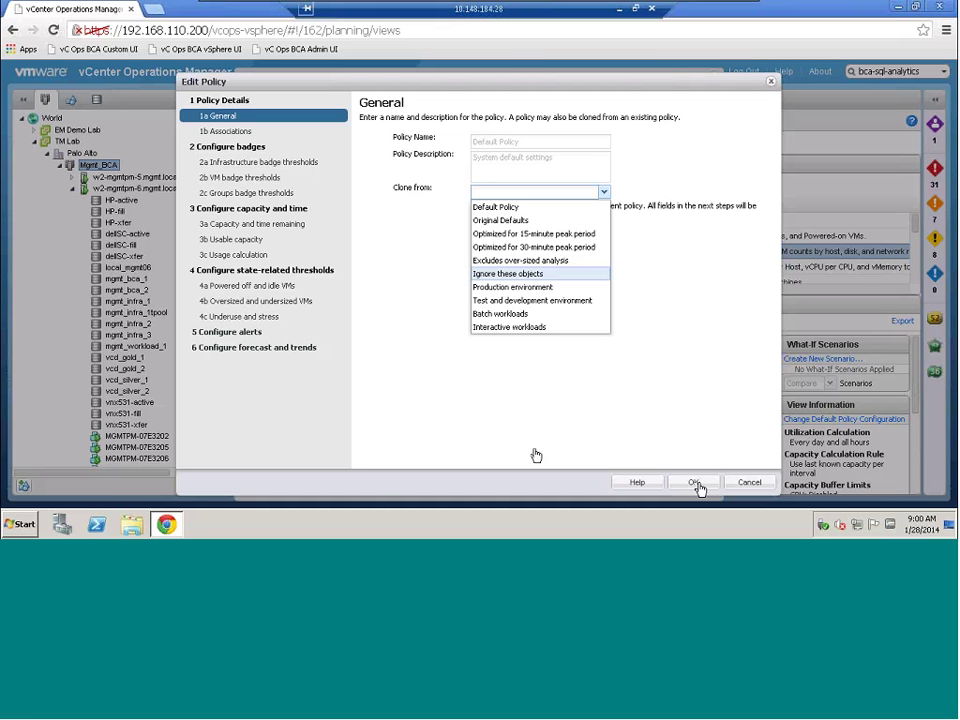
left_click(343, 130)
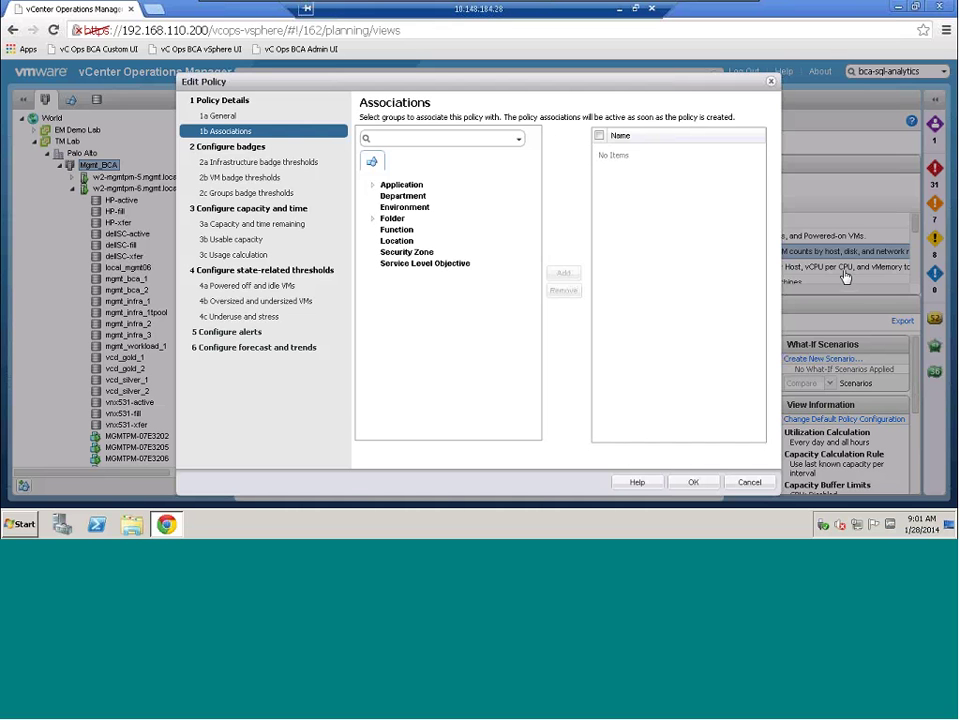
Step: Set the infrastructure Health Level thresholds to 50, 75 and 89, and the Stress Level ones to 10 orange and 20 red, raising yellow slightly
left_click(237, 165)
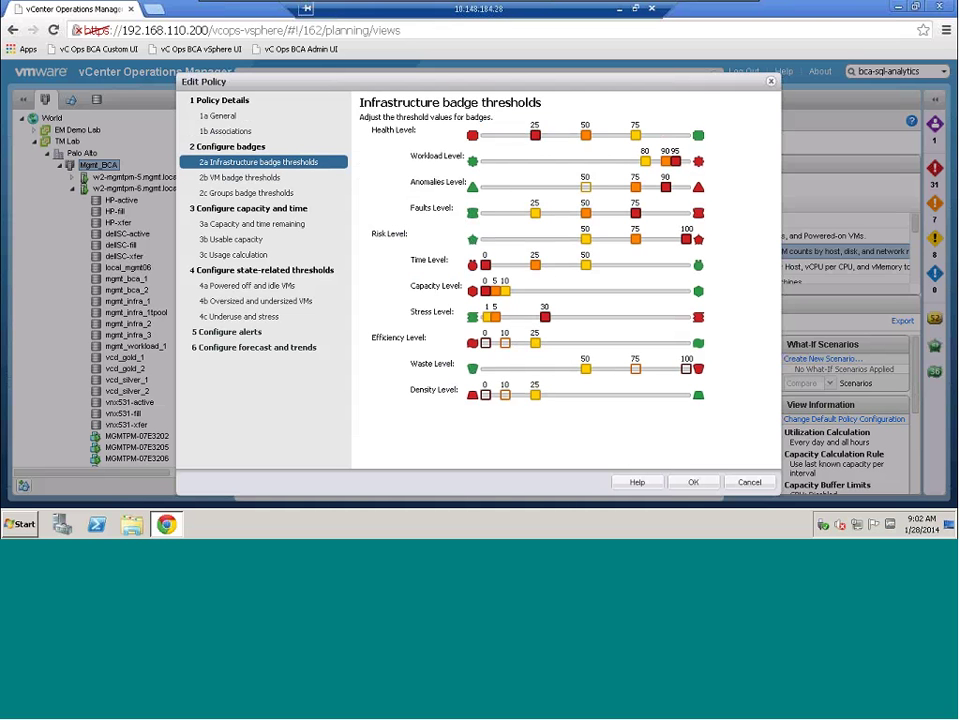
left_click_drag(540, 135, 544, 134)
left_click_drag(635, 135, 663, 135)
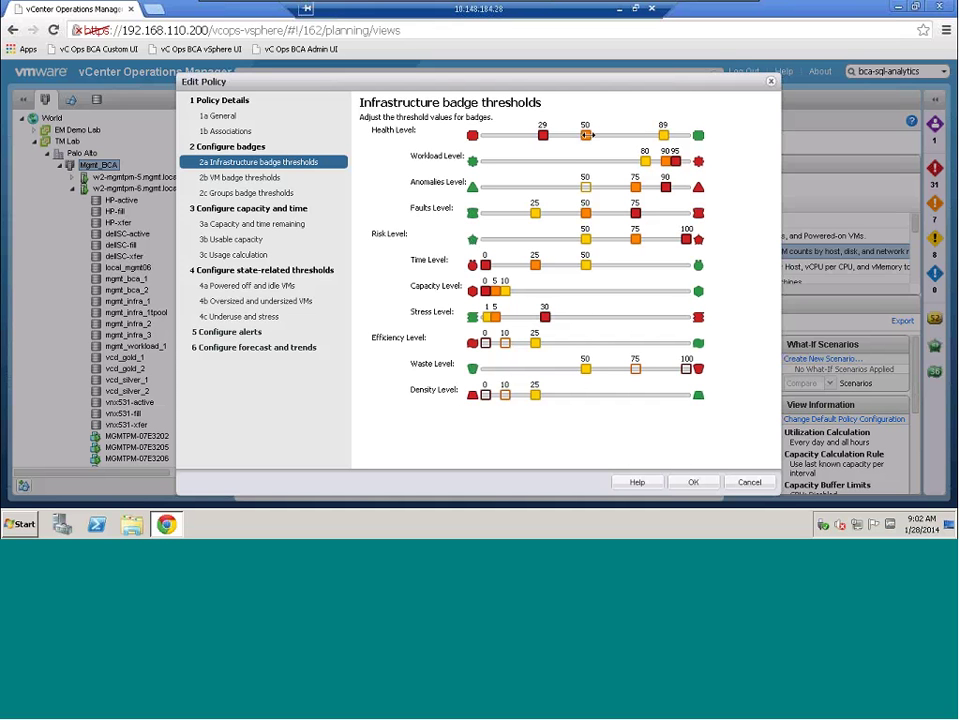
left_click_drag(586, 135, 635, 135)
left_click_drag(543, 134, 587, 134)
left_click_drag(545, 317, 494, 316)
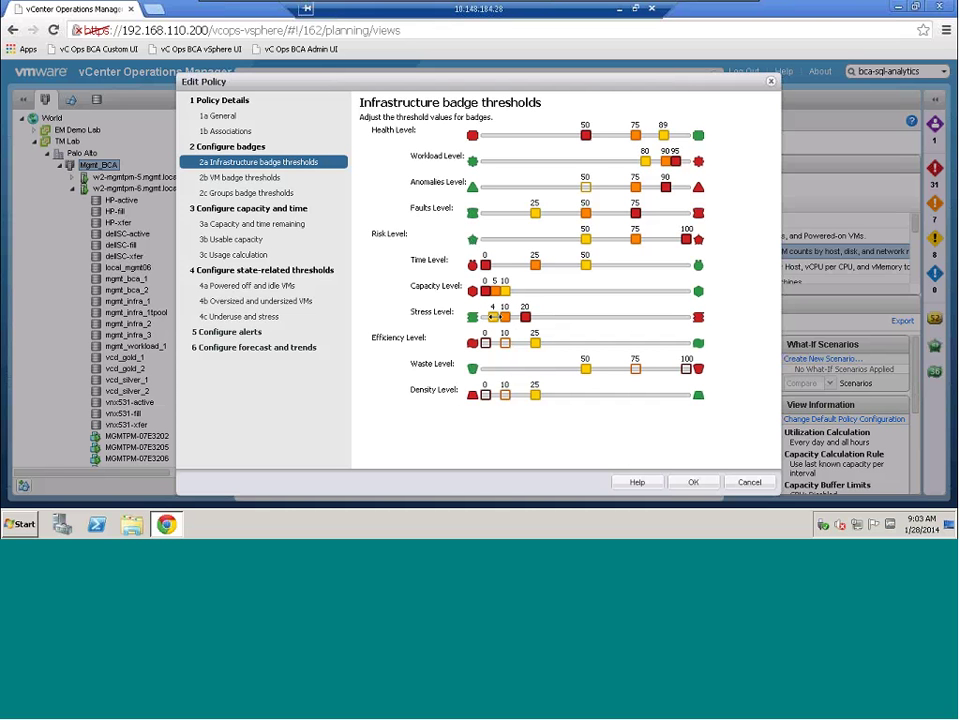
key("Right")
Step: Set the VM Health Level thresholds to 50, 75 and 90, and the red Stress Level threshold to 20, raising its orange and yellow ones
left_click(250, 178)
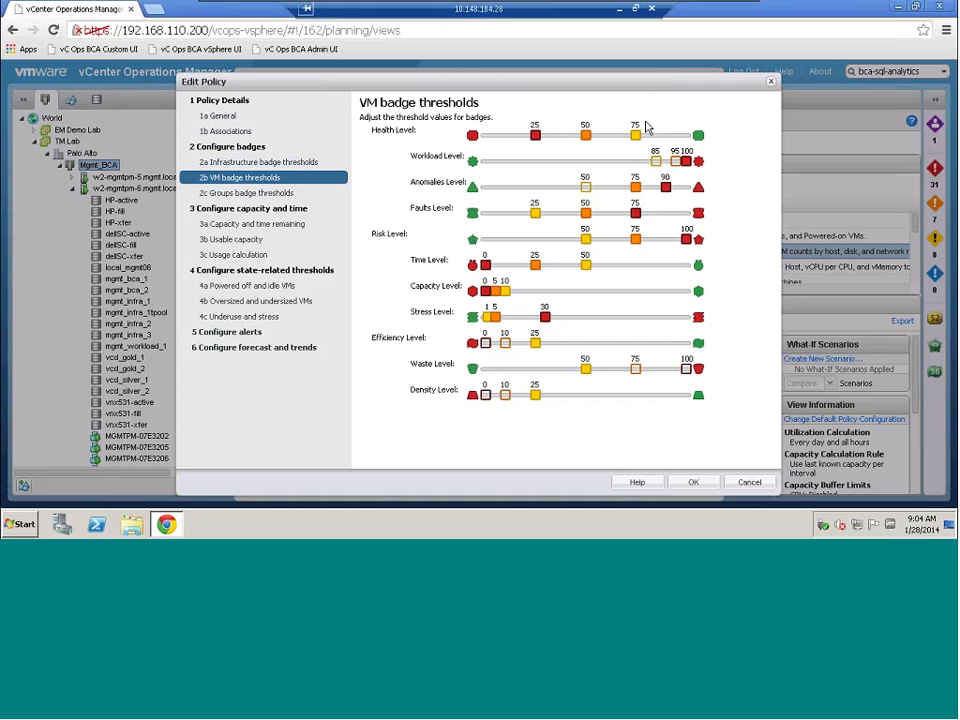
left_click_drag(636, 134, 667, 134)
left_click_drag(614, 134, 636, 135)
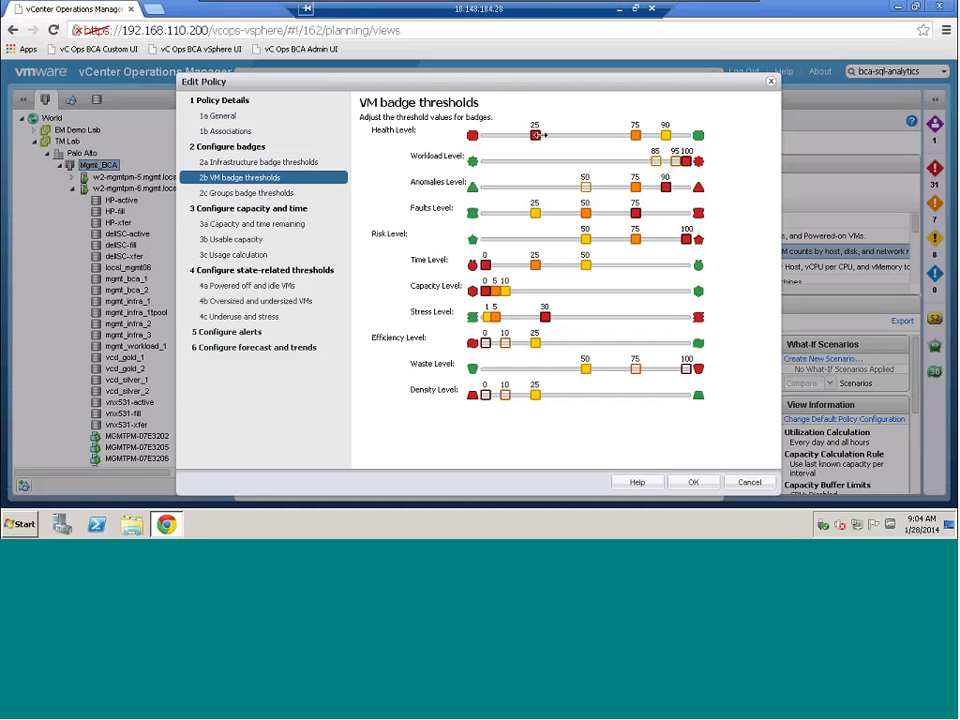
mouse_move(537, 134)
left_mouse_down()
mouse_move(591, 141)
mouse_move(586, 135)
left_mouse_up()
left_click_drag(545, 317, 526, 316)
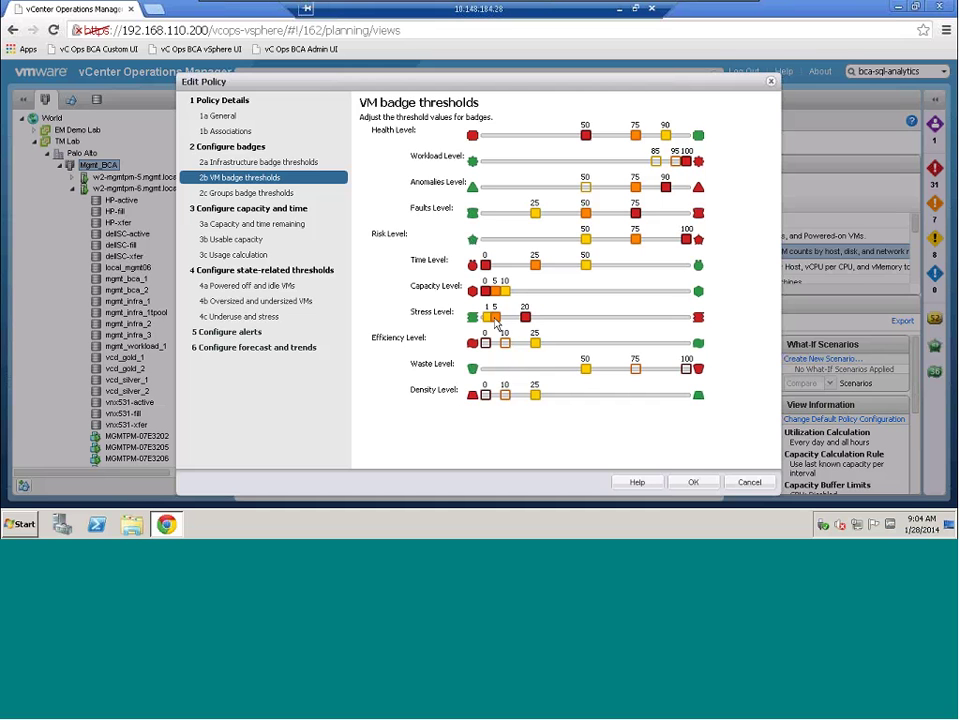
mouse_move(495, 321)
left_mouse_down()
mouse_move(513, 327)
mouse_move(506, 316)
left_mouse_up()
left_click_drag(497, 317, 497, 316)
Step: Review the groups badge thresholds, and base Capacity Remaining on Usable Capacity after checking the options for Time Remaining
left_click(236, 194)
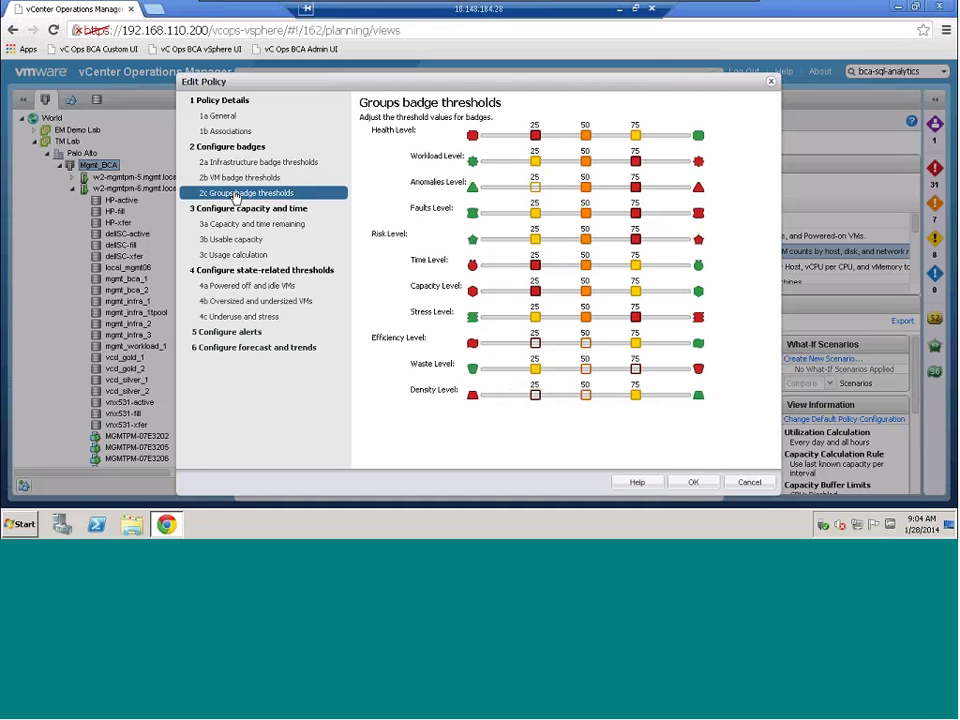
left_click(276, 230)
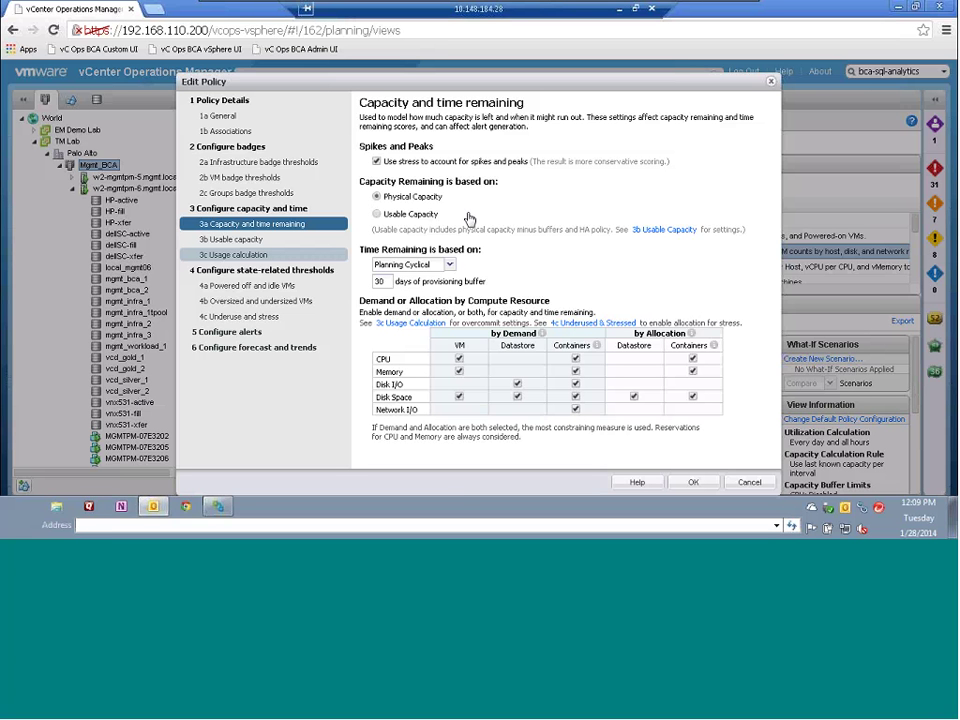
left_click(378, 216)
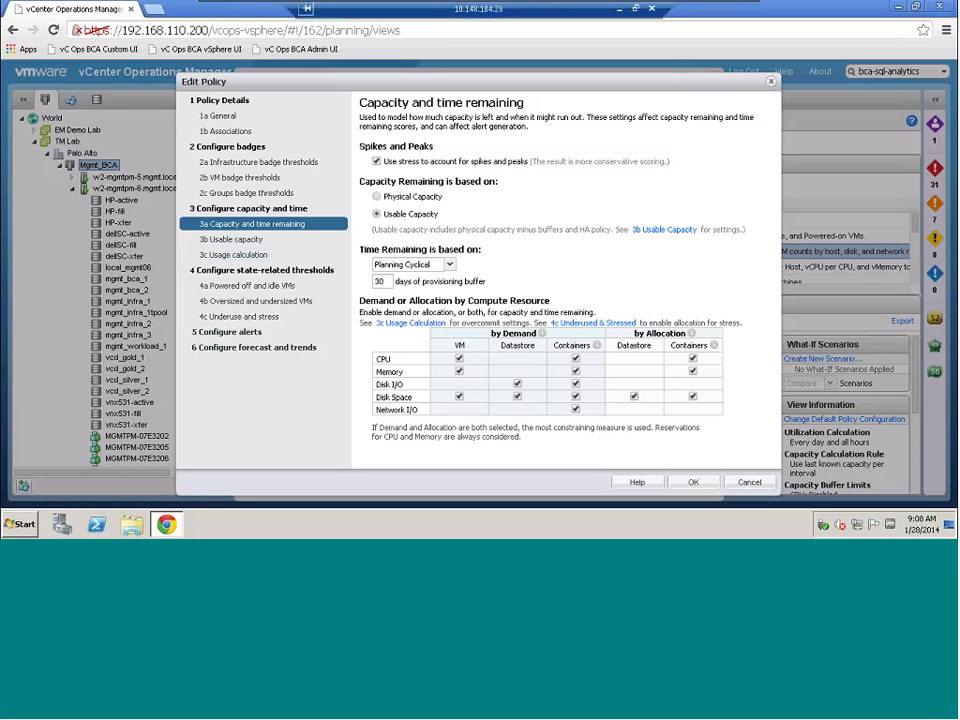
left_click(449, 266)
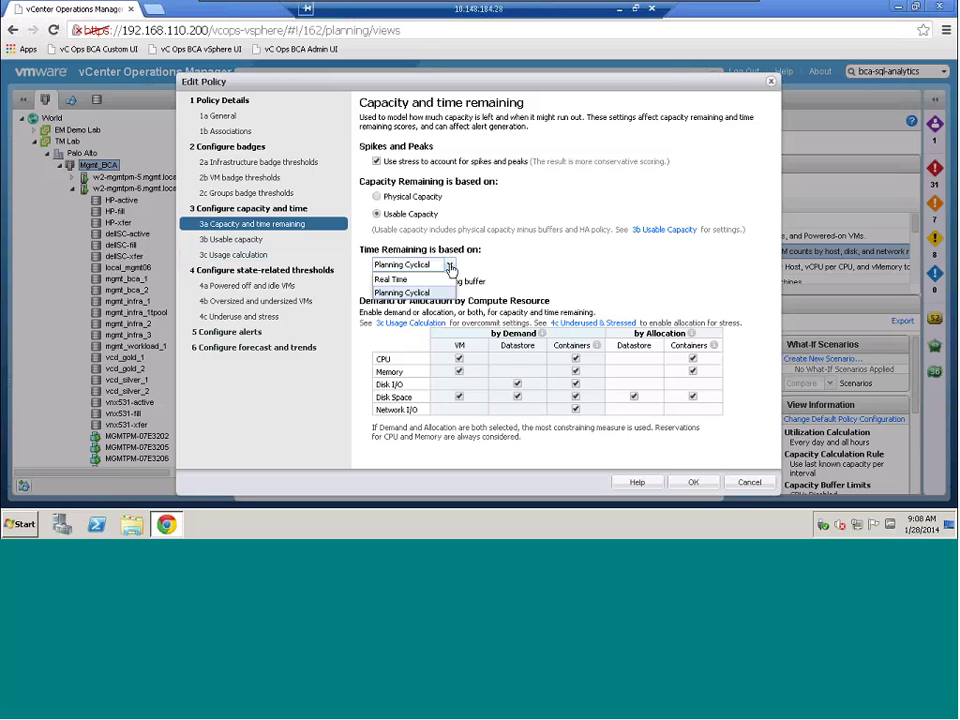
left_click(450, 268)
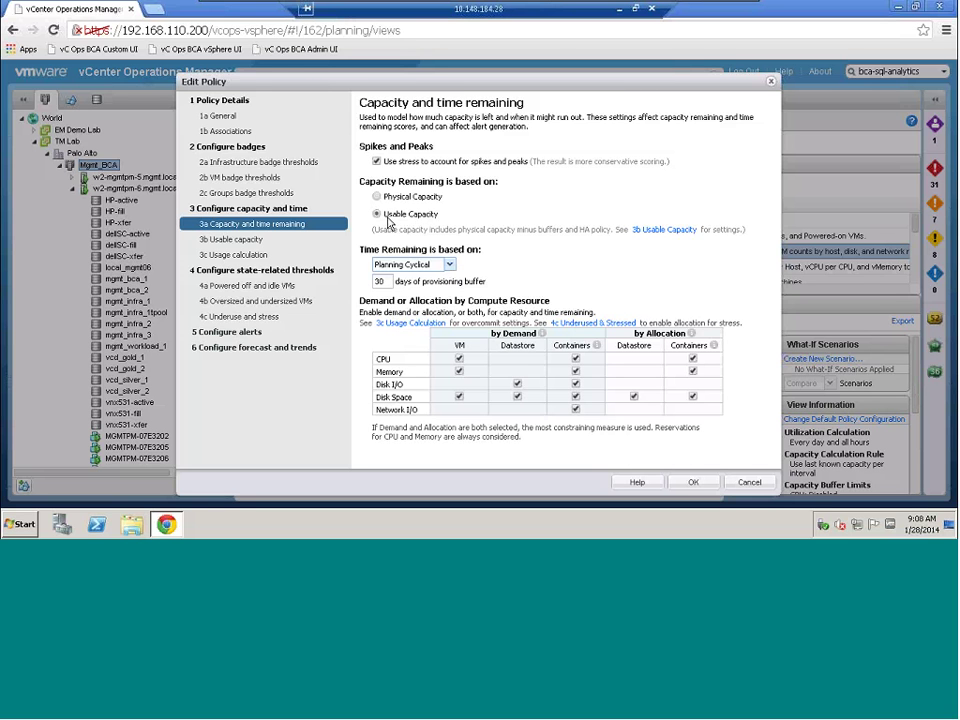
Step: Enable the usable capacity buffers for CPU, Memory, Disk I/O, Disk Space and Network I/O
left_click(240, 241)
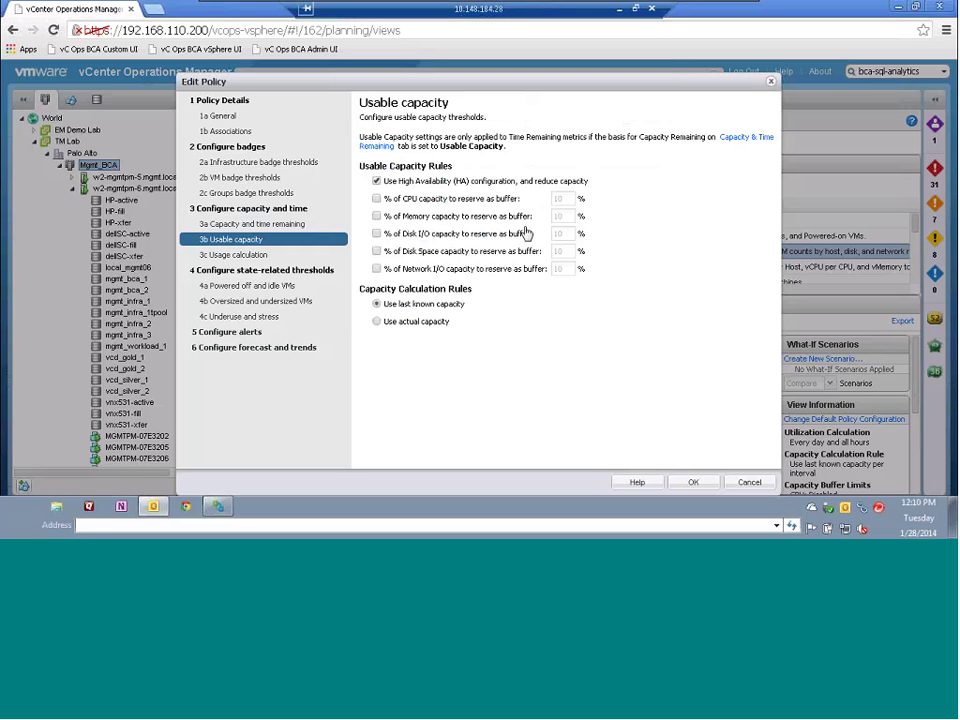
left_click(377, 200)
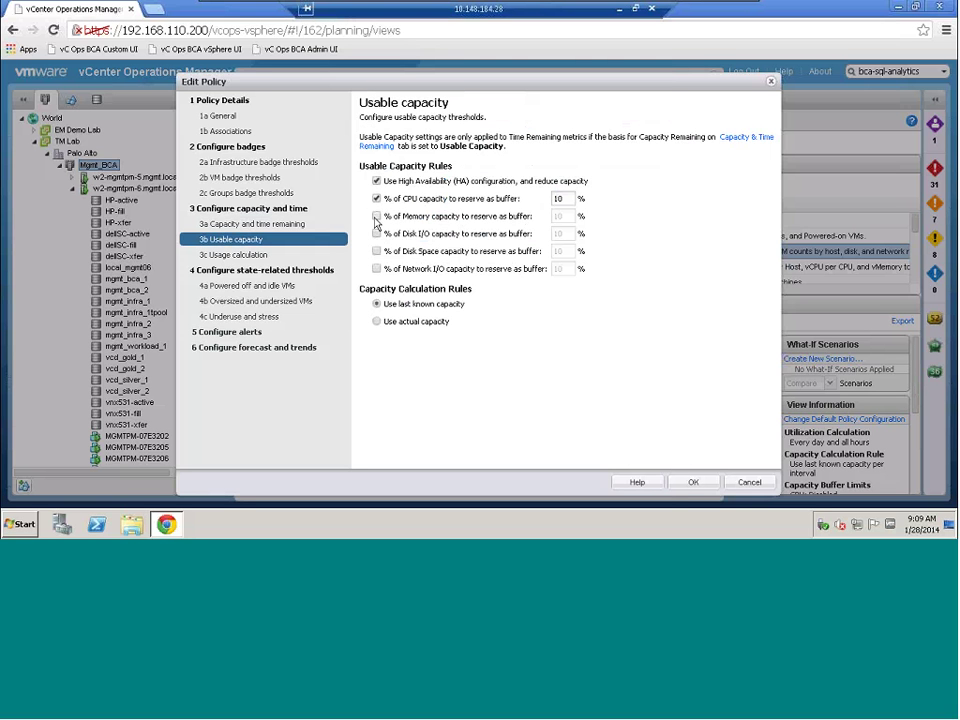
left_click(377, 217)
left_click(377, 234)
left_click(376, 266)
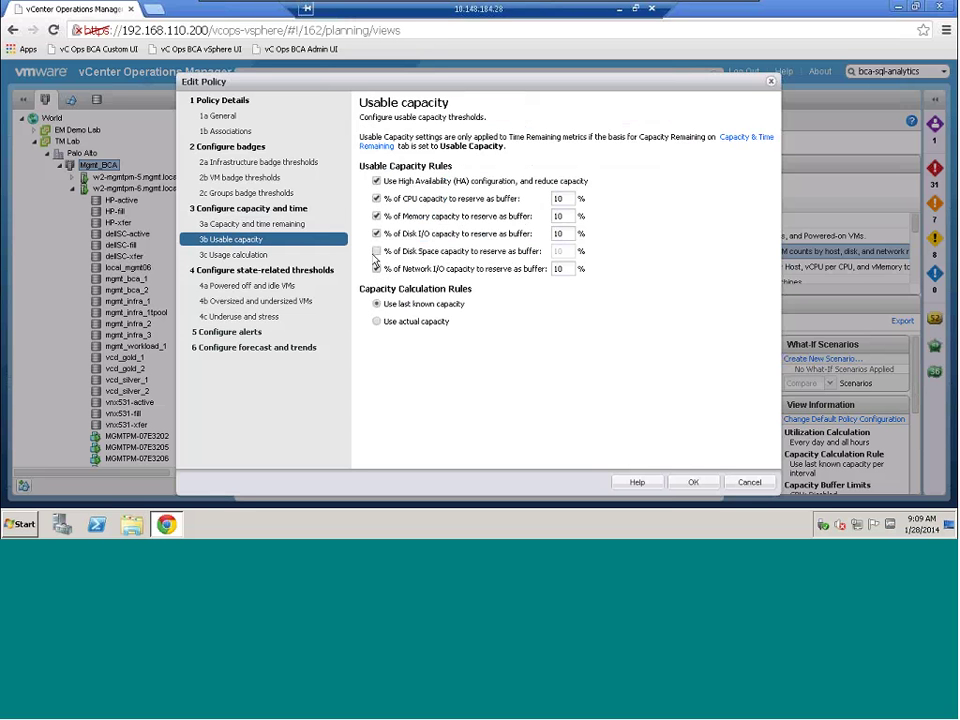
left_click(377, 252)
Step: Set all five reserved capacity buffers, from CPU to Network I/O, to 20%
left_click_drag(570, 197, 538, 198)
type("20")
key("Tab")
key("Tab")
type("20")
left_click_drag(569, 235, 530, 236)
type("20")
left_click_drag(564, 251, 540, 258)
type("20")
double_click(567, 268)
type("20")
Step: Review the Usage calculation settings for the work week and the allocation overcommit ratios
left_click(244, 257)
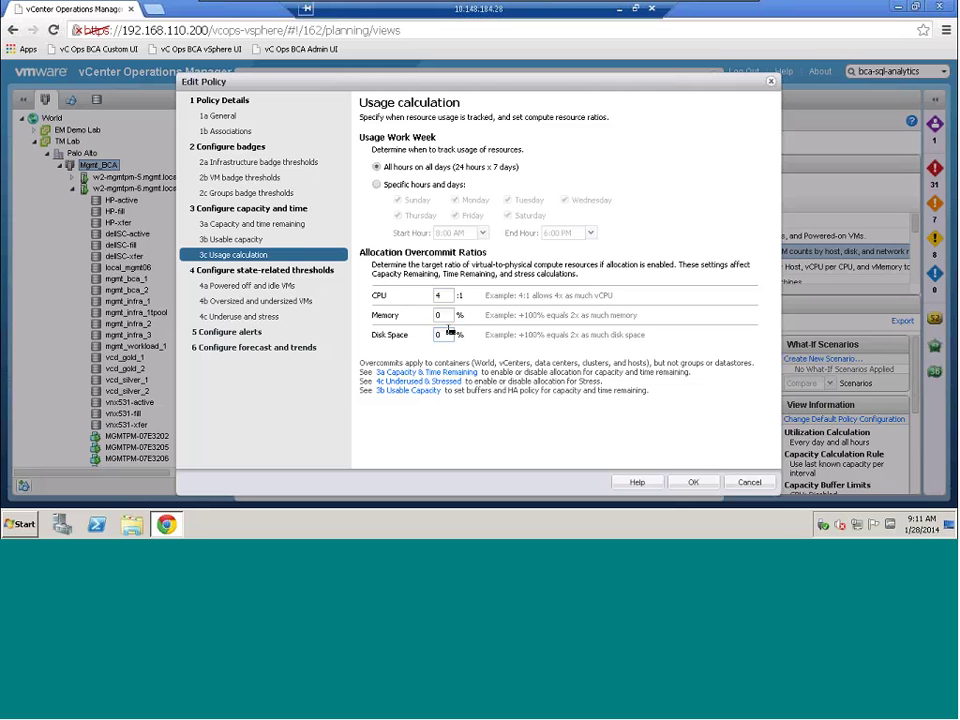
left_click(449, 333)
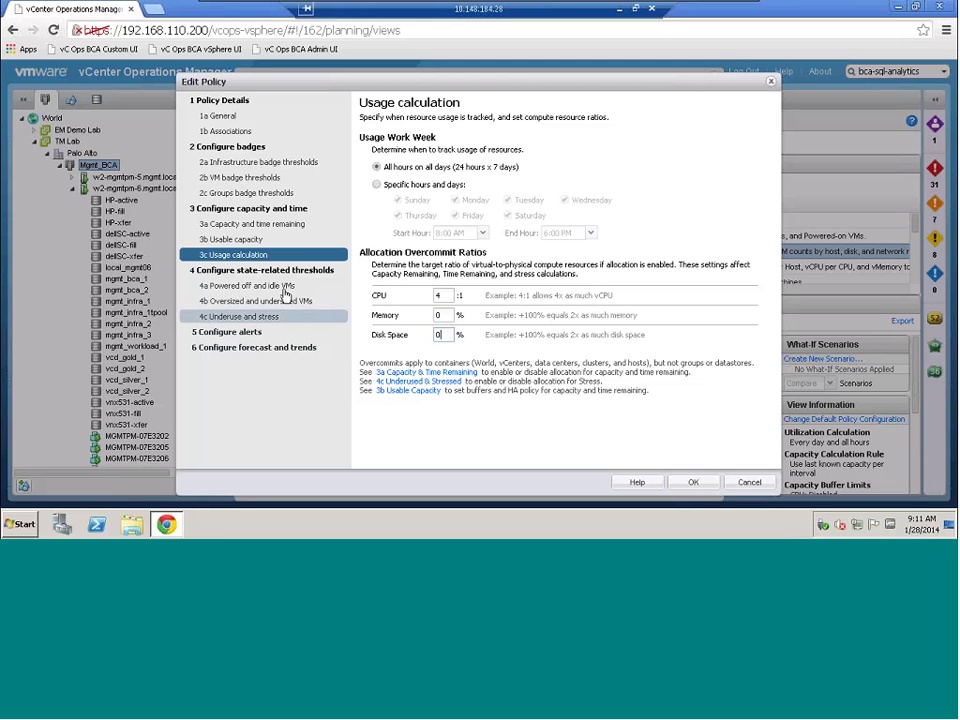
Step: Set the powered-off time threshold to 100%, and turn off the Average Disk I/O Usage rule for idle VMs
left_click(267, 288)
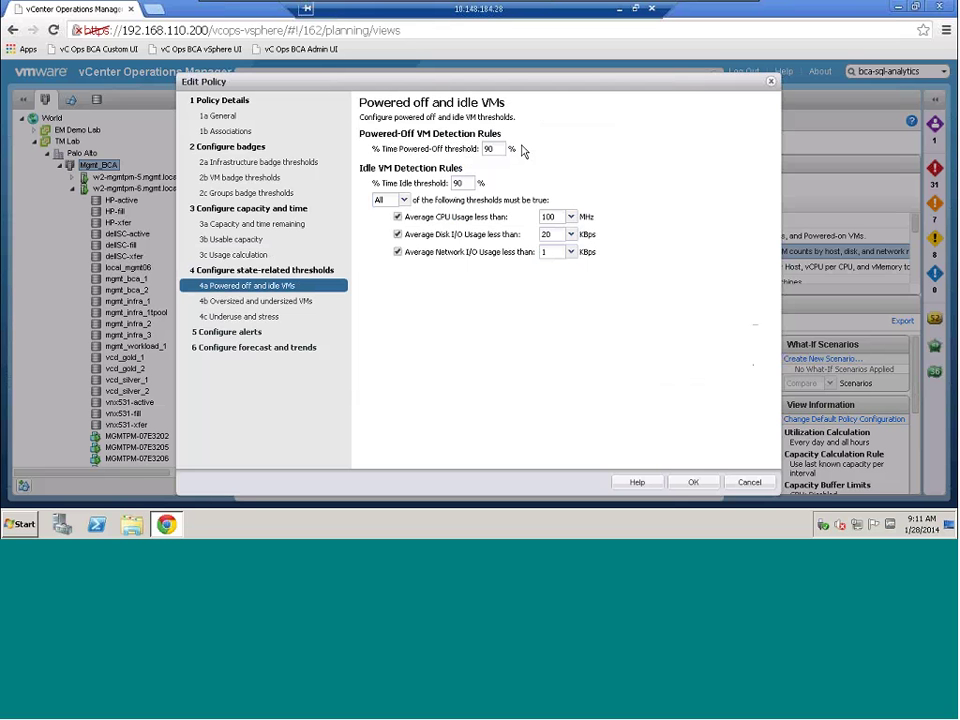
left_click_drag(500, 149, 452, 150)
type("100")
left_click(398, 234)
Step: Set the undersized VM rule to more than 10% for any 1 hour period instead of the entire range
left_click(262, 301)
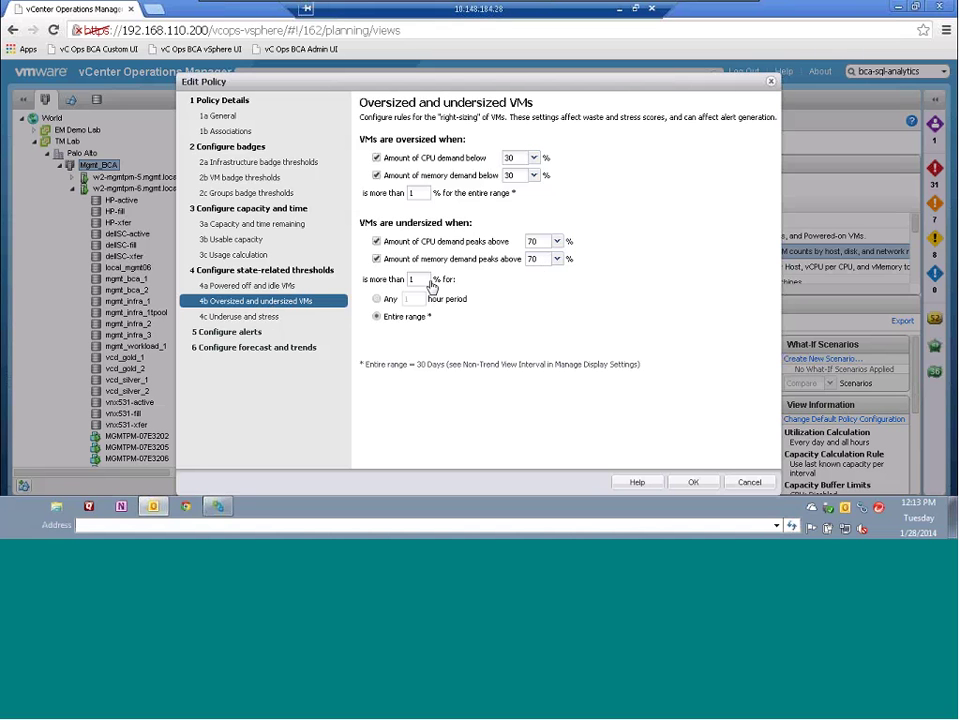
left_click_drag(427, 280, 394, 280)
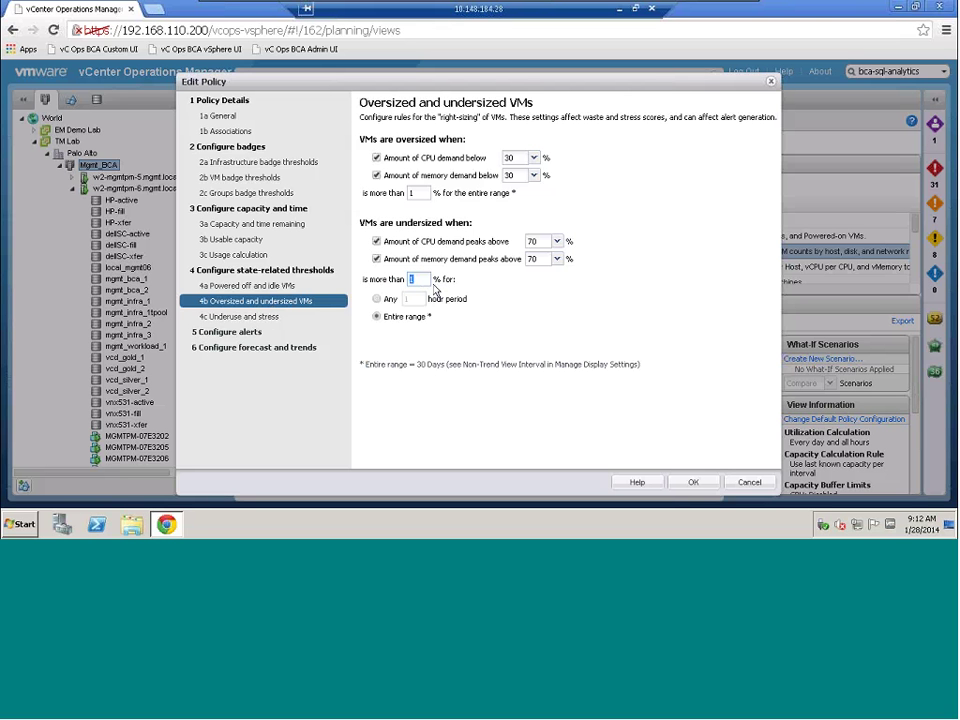
type("10")
left_click(377, 300)
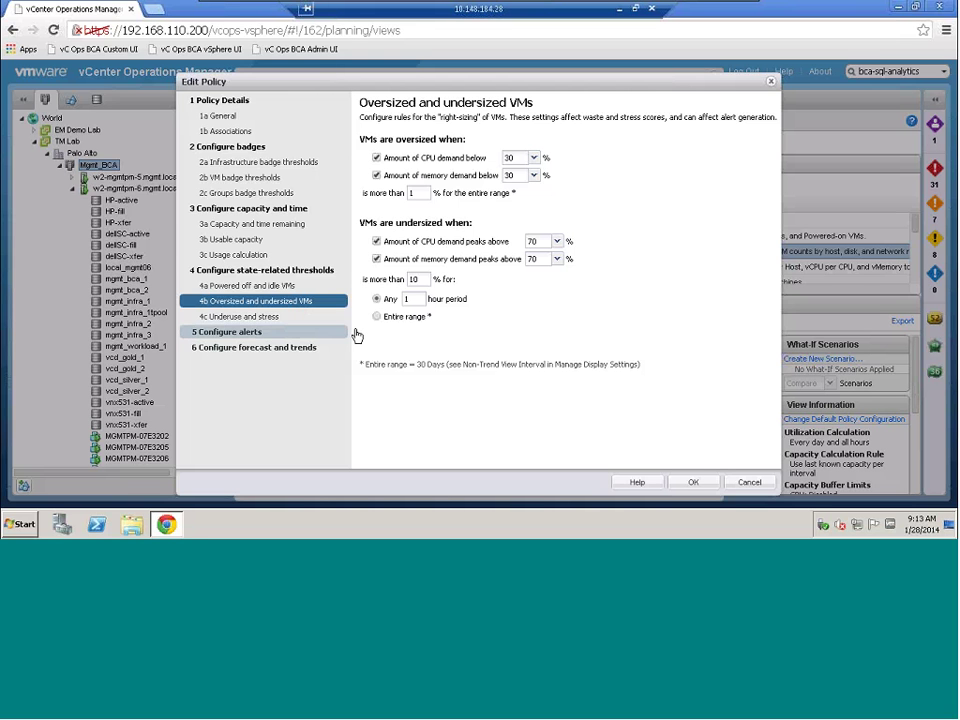
left_click(22, 522)
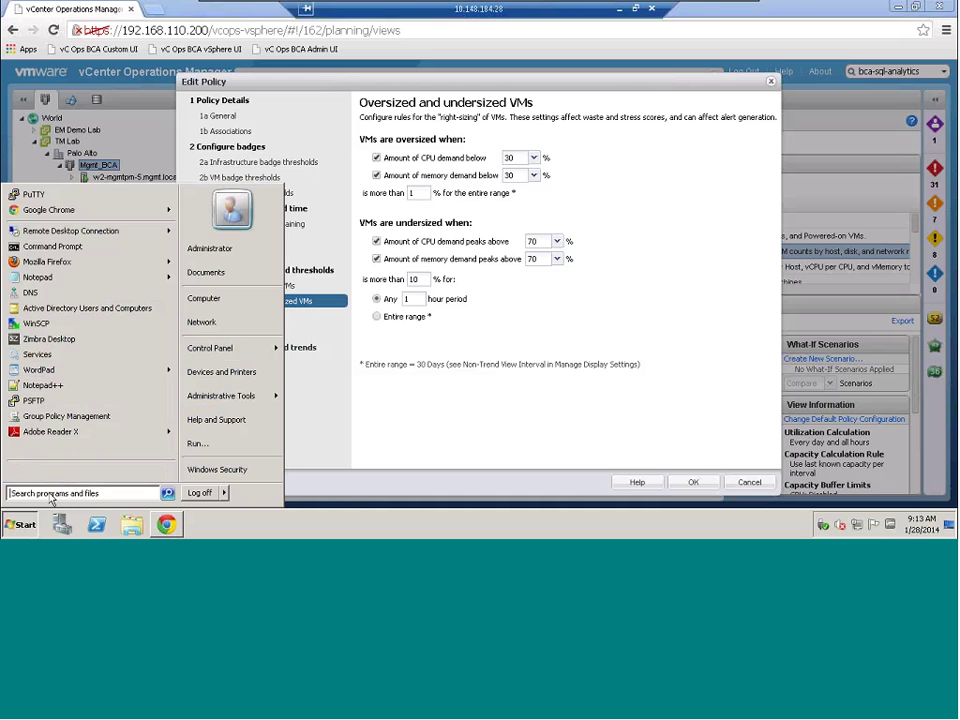
type("not")
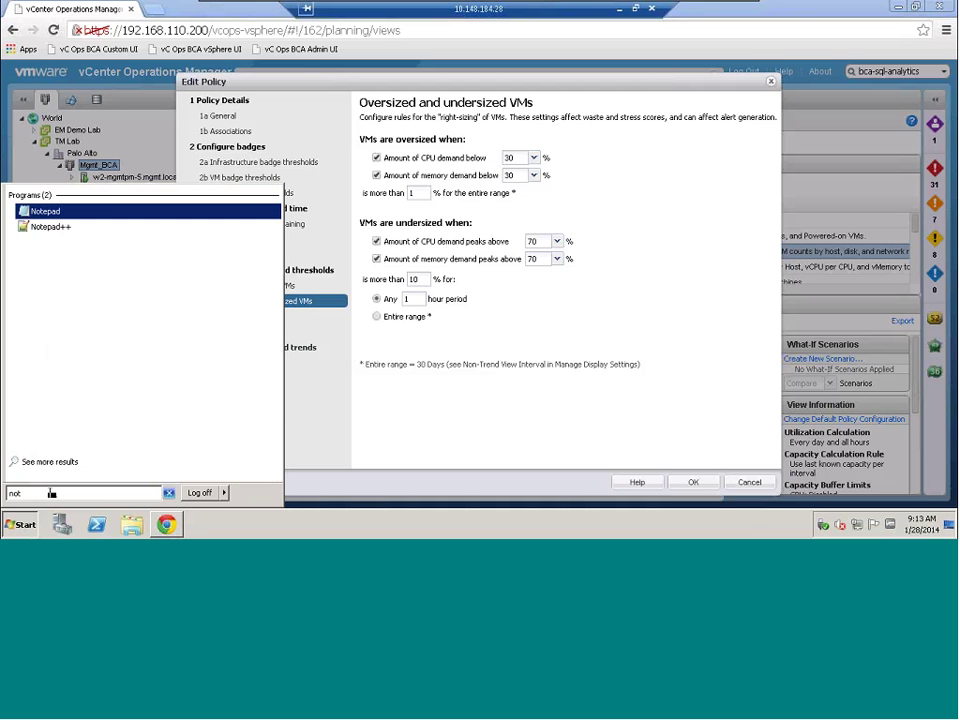
type("epad")
key("Return")
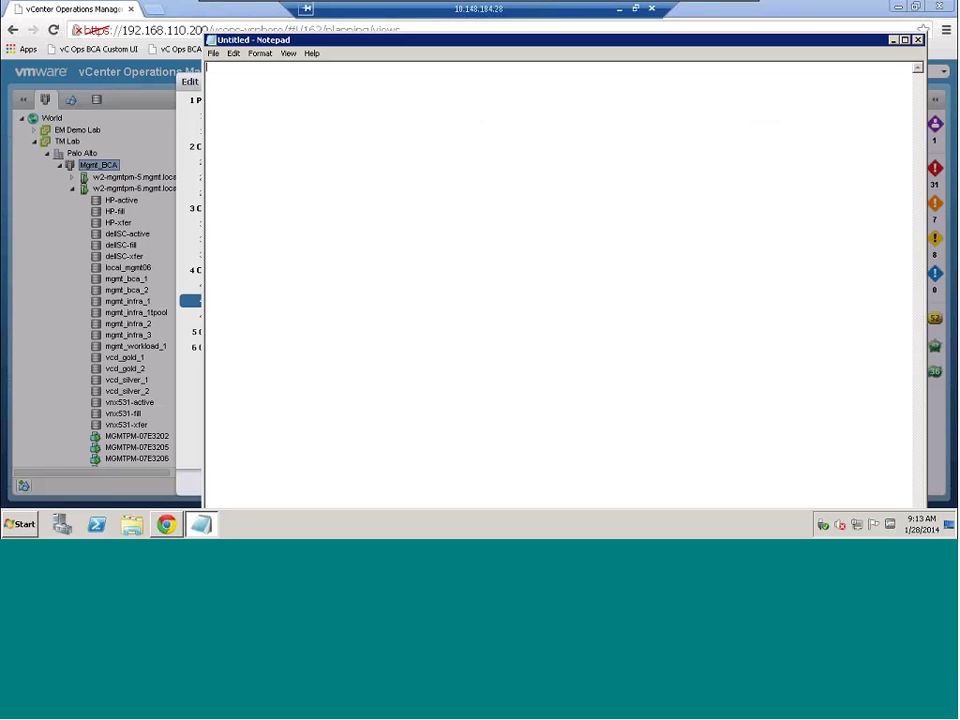
left_click(918, 41)
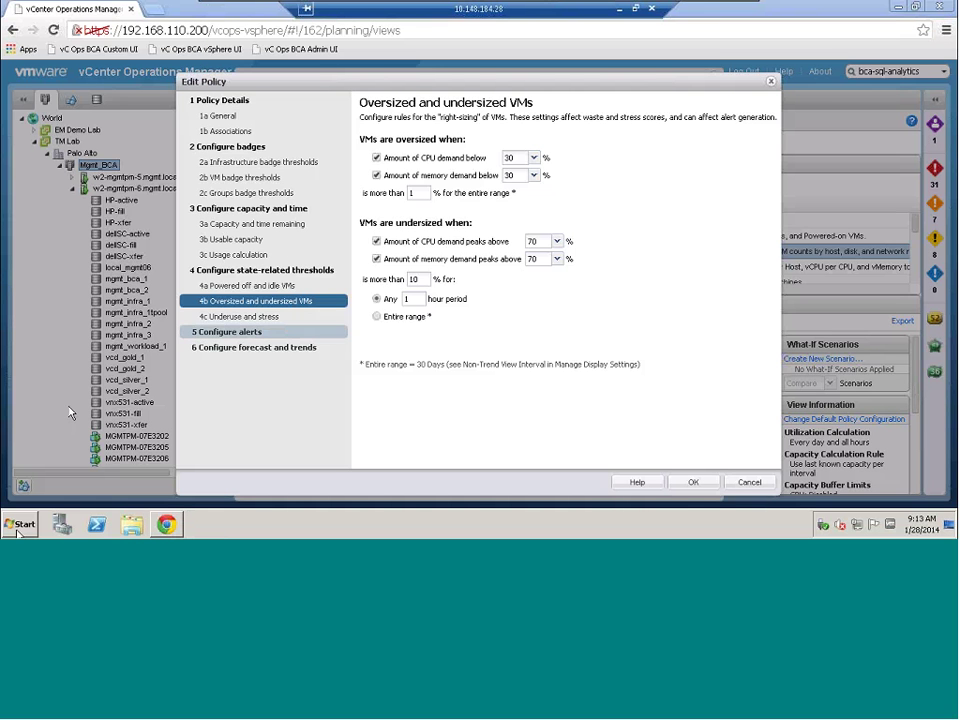
Step: Switch to Microsoft Paint and enlarge the blank canvas to about 1205 × 525 px
left_click(20, 524)
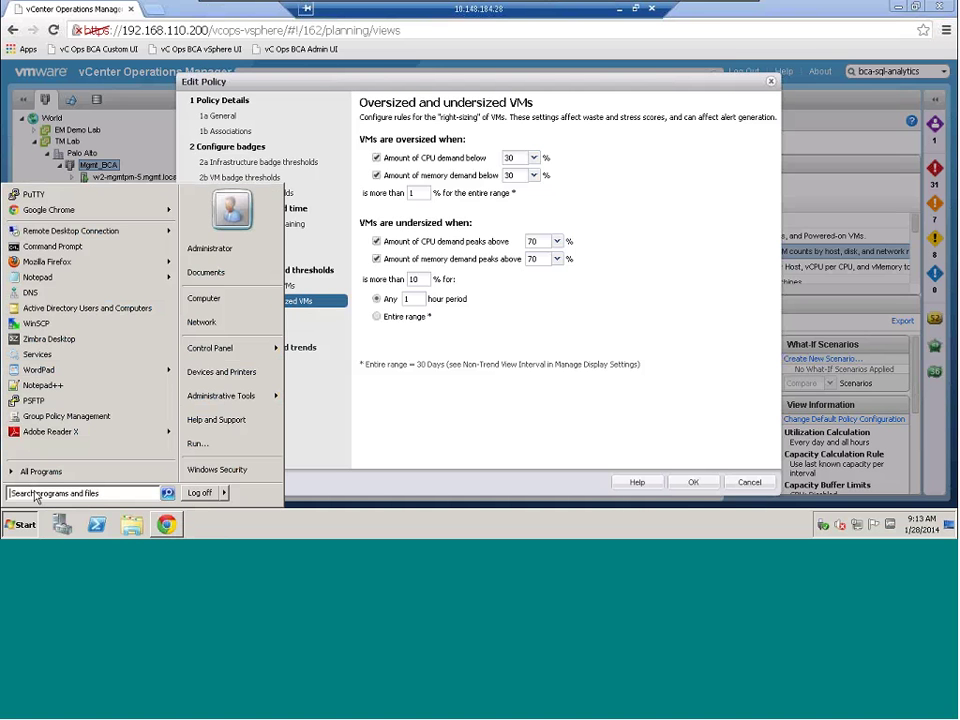
type("ms")
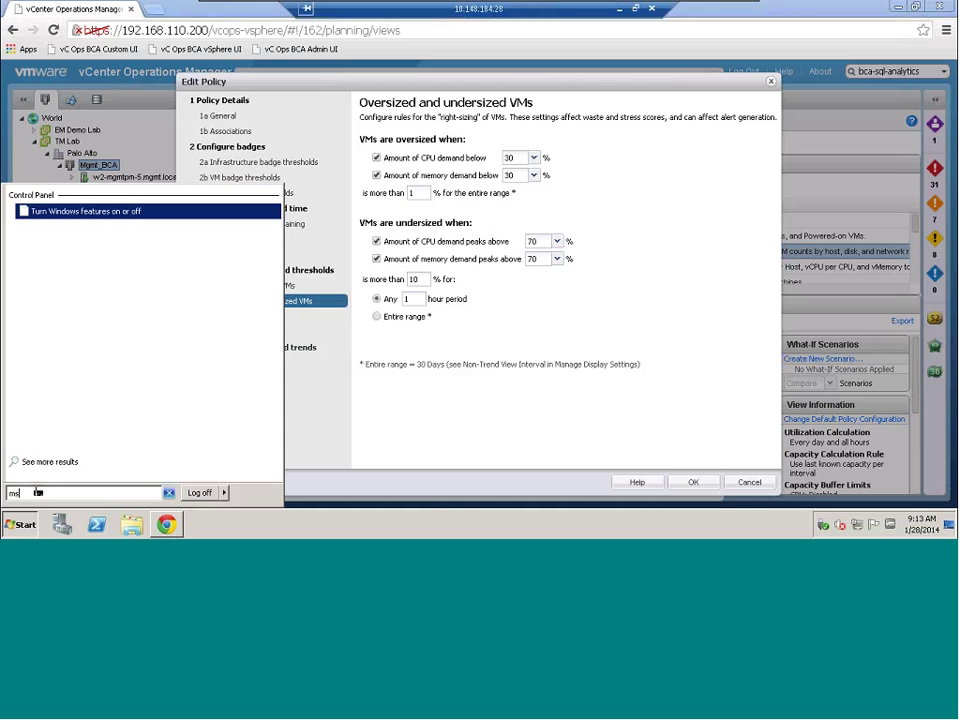
key("Escape")
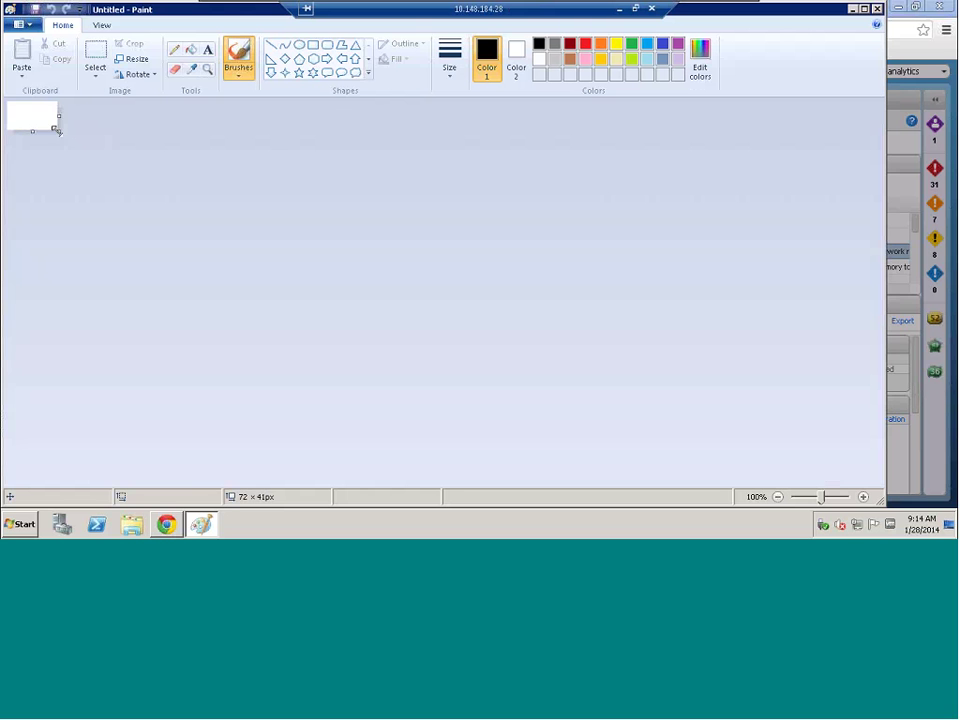
left_click_drag(57, 130, 852, 470)
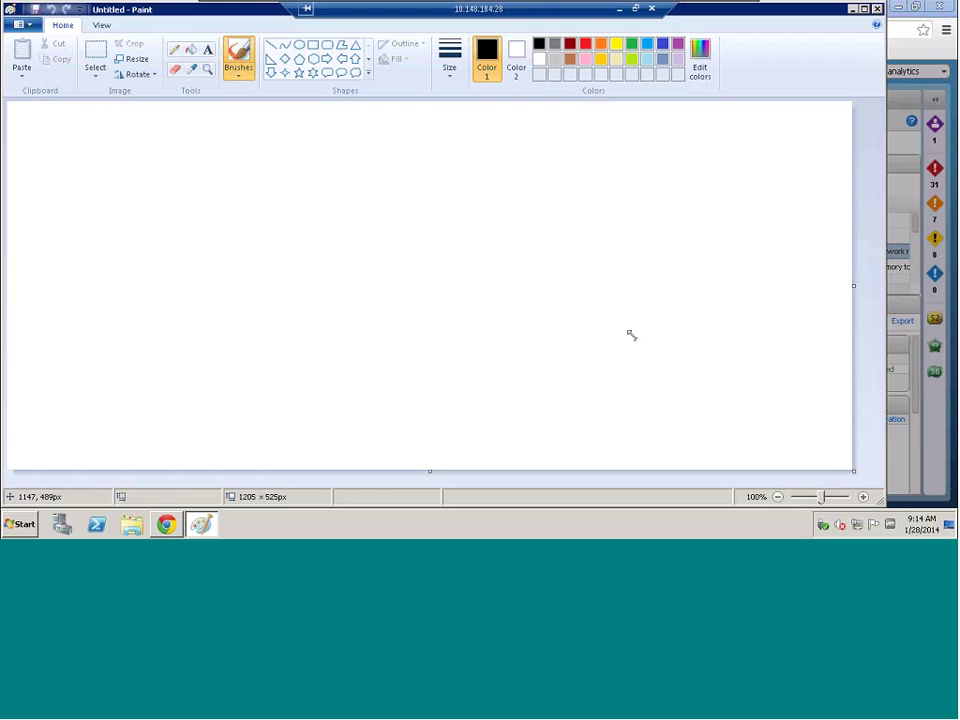
Step: Draw a black rectangle outline about 993 × 408 px as the chart frame across most of the canvas
left_click(315, 45)
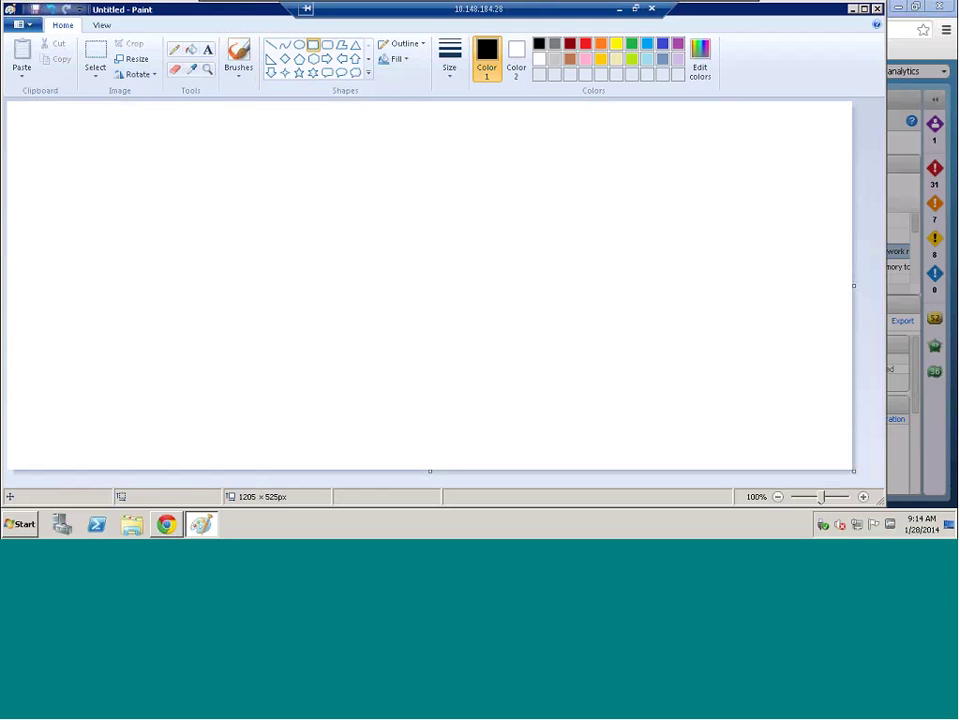
mouse_move(428, 139)
left_mouse_down()
mouse_move(306, 146)
mouse_move(199, 249)
mouse_move(176, 360)
mouse_move(118, 413)
left_mouse_up()
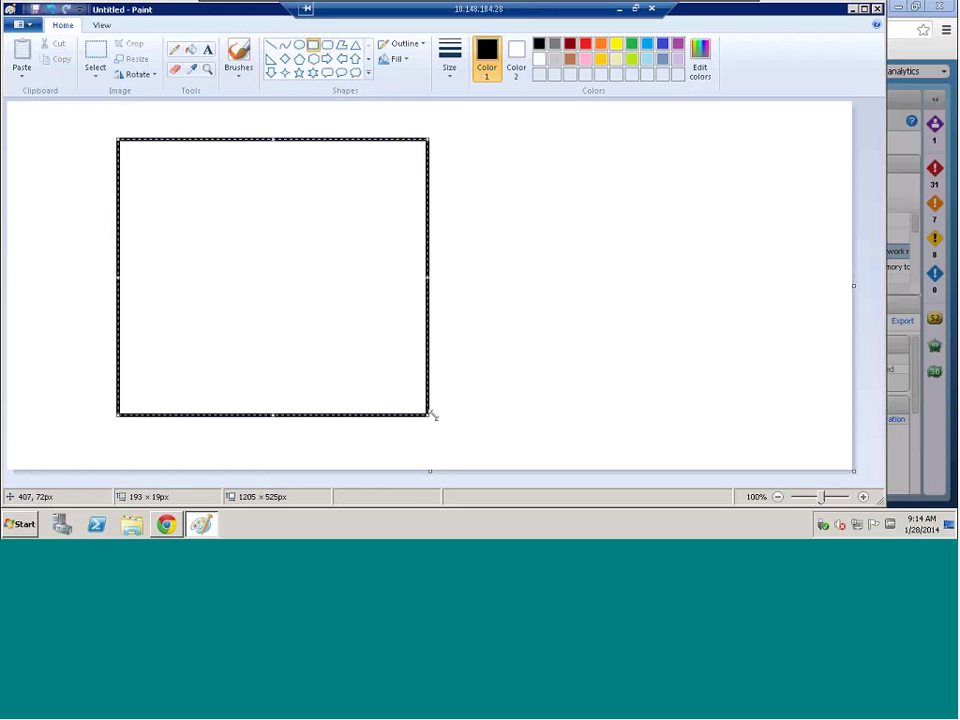
left_click_drag(432, 414, 815, 425)
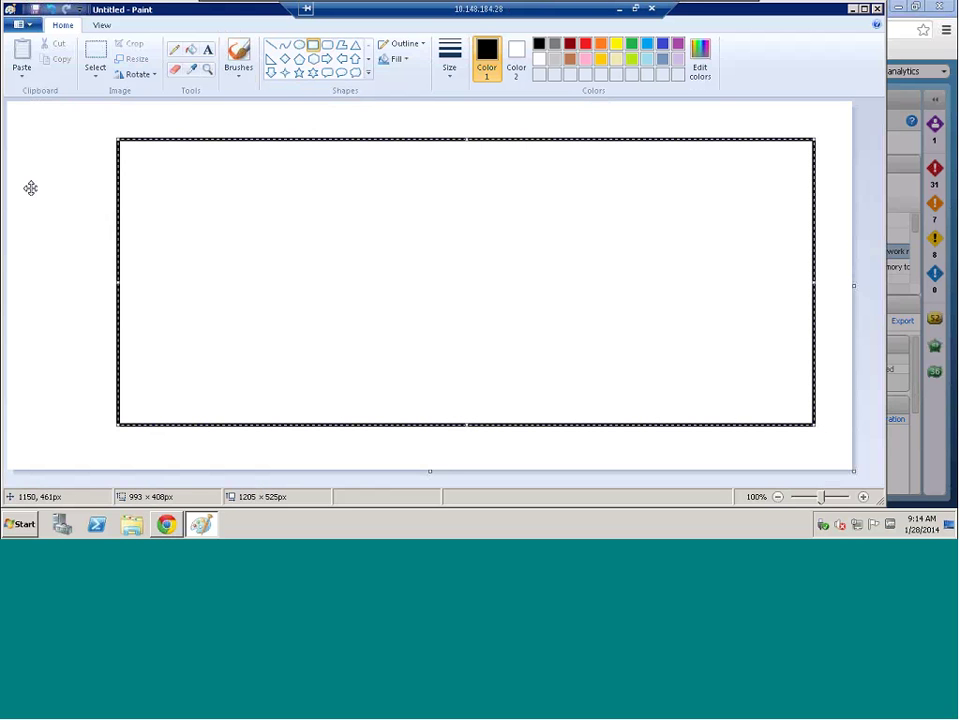
Step: Label the chart frame's vertical scale with 100% beside its upper edge and 0% beside its lower edge
left_click(208, 48)
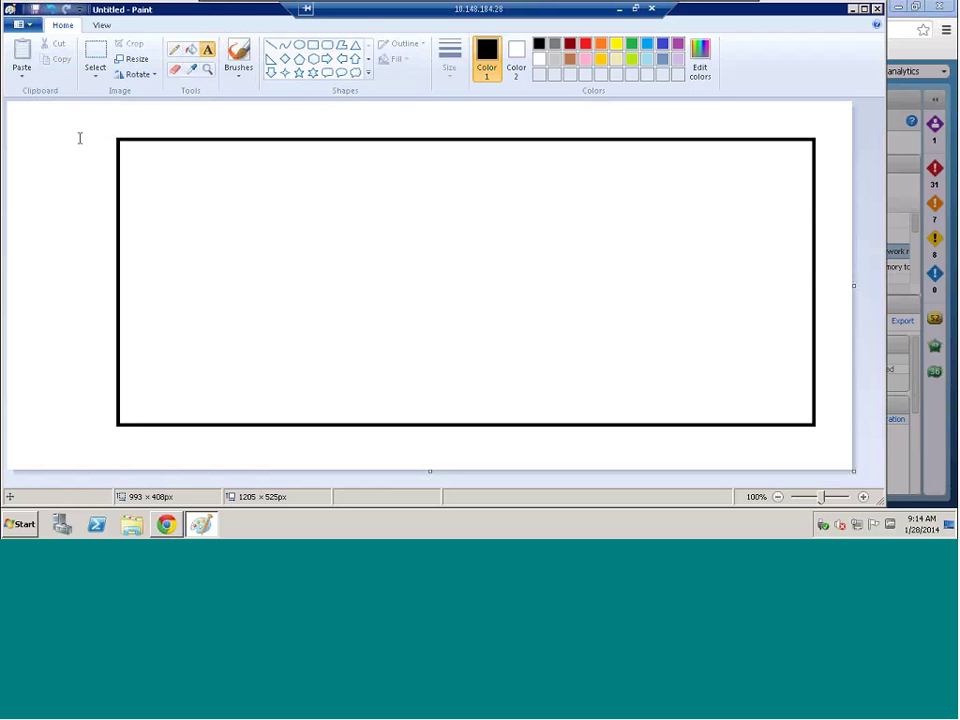
left_click(80, 138)
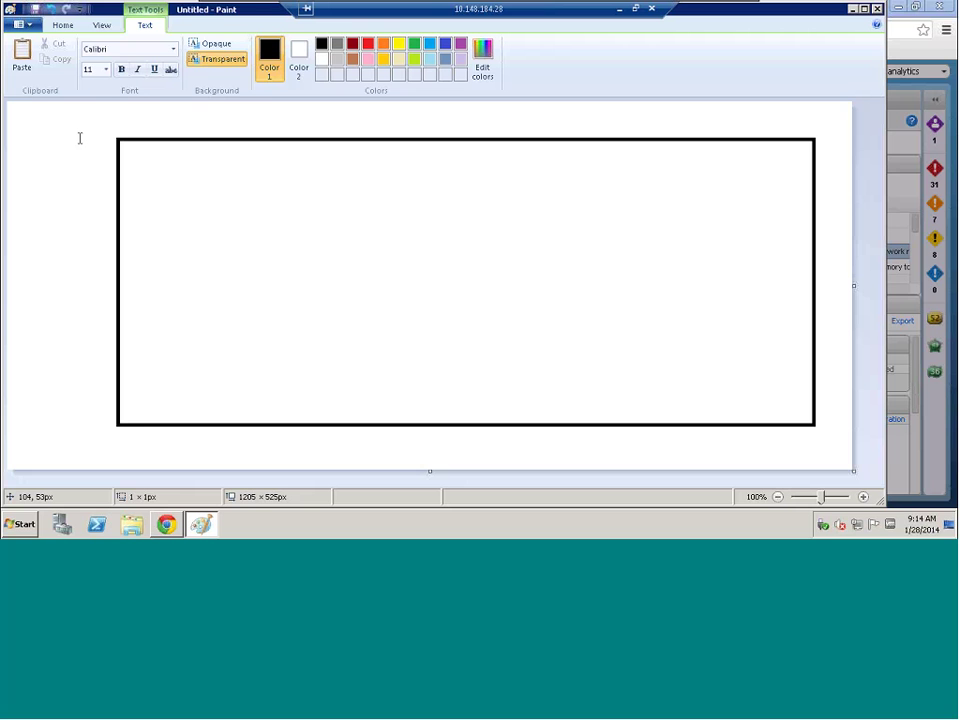
type("100%")
left_click(86, 439)
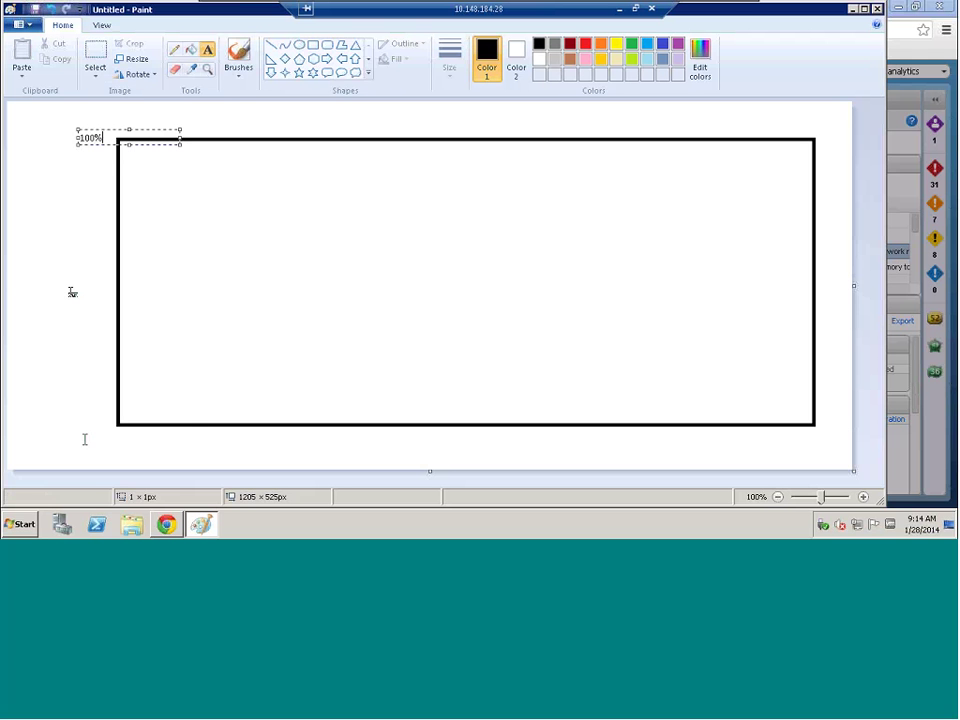
left_click(95, 423)
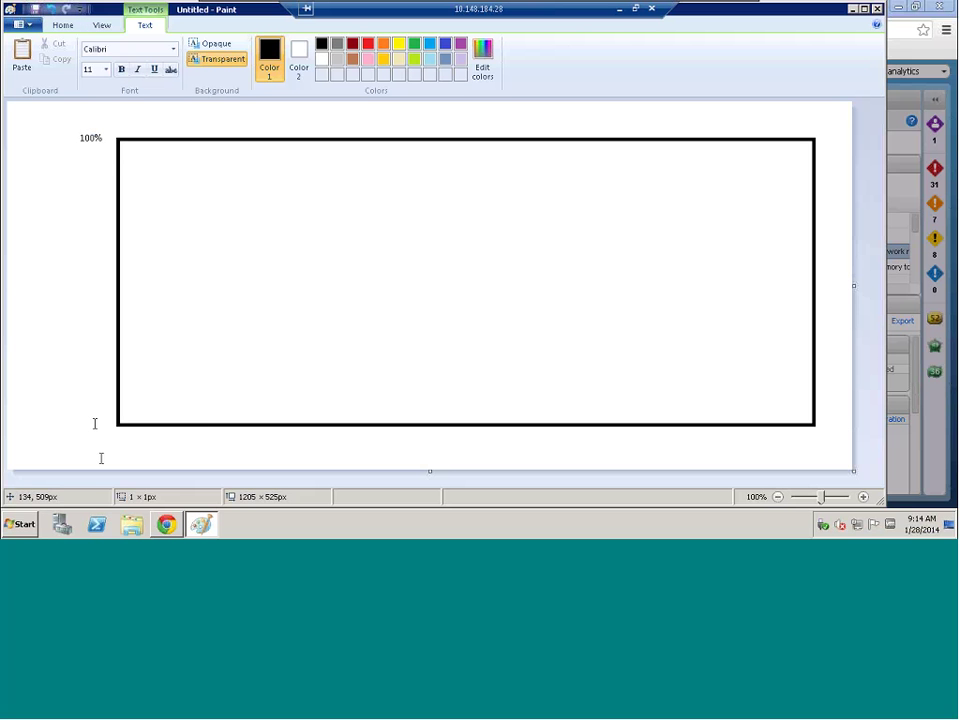
type("0%")
key("Escape")
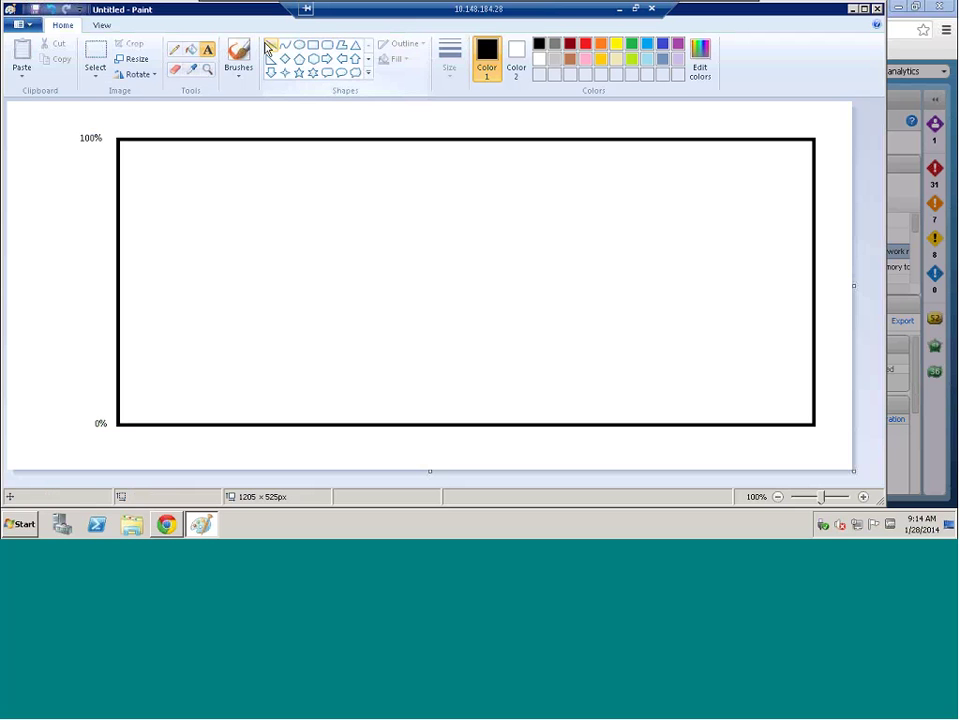
Step: Draw a dashed horizontal threshold line freehand with the Pencil across the upper part of the chart frame
left_click(173, 52)
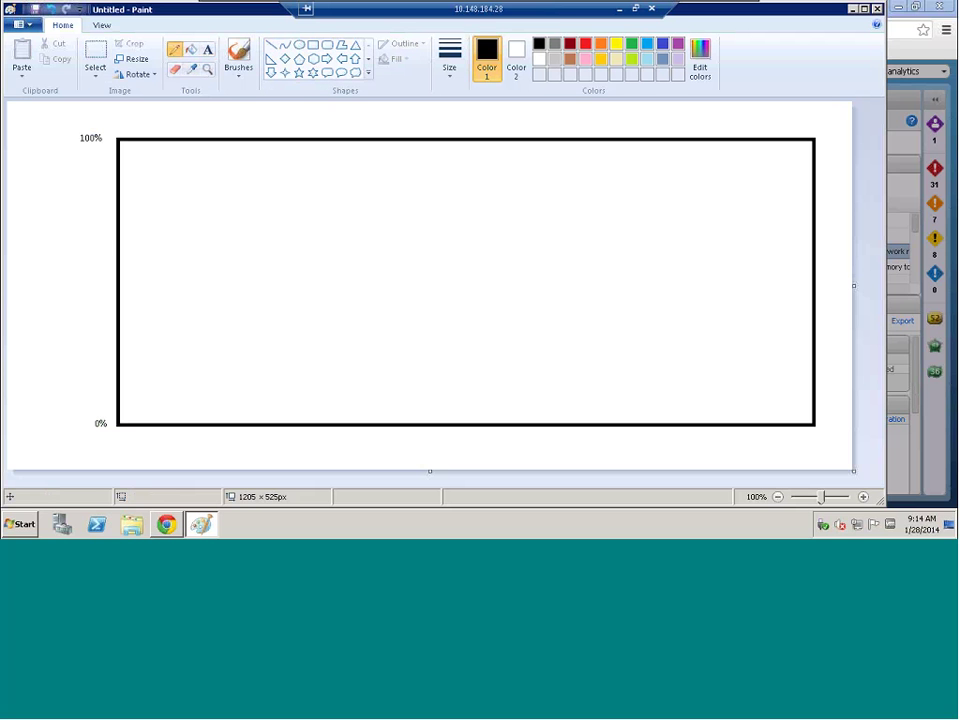
left_click(127, 237)
left_click_drag(134, 238, 216, 237)
left_click_drag(276, 236, 296, 241)
left_click_drag(360, 236, 386, 236)
left_click_drag(441, 237, 467, 238)
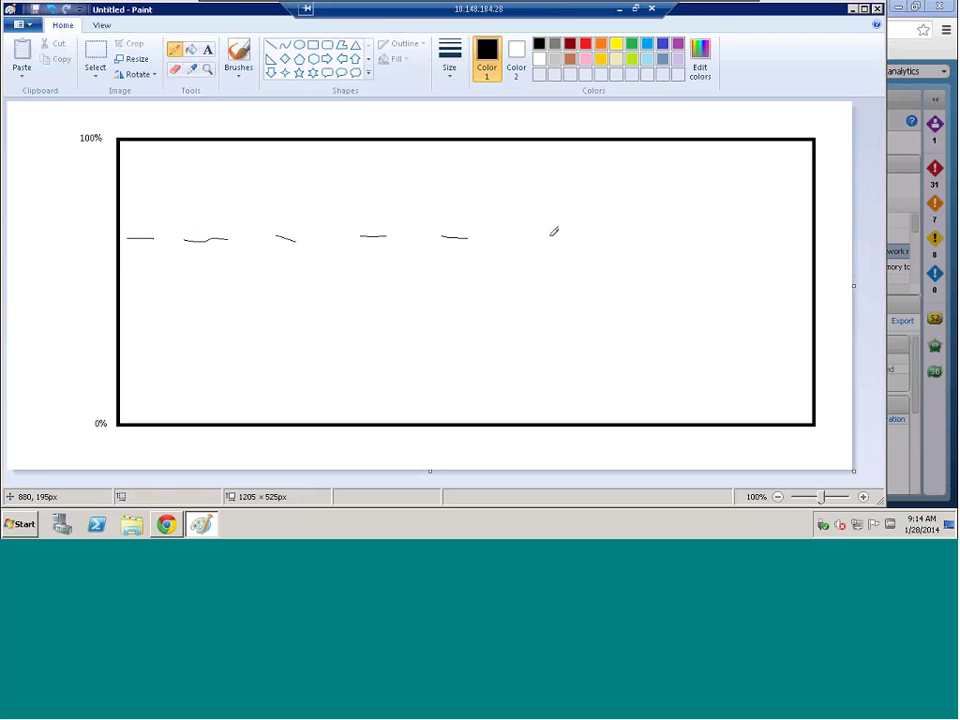
left_click_drag(525, 235, 552, 236)
left_click_drag(597, 236, 693, 237)
left_click_drag(720, 237, 763, 232)
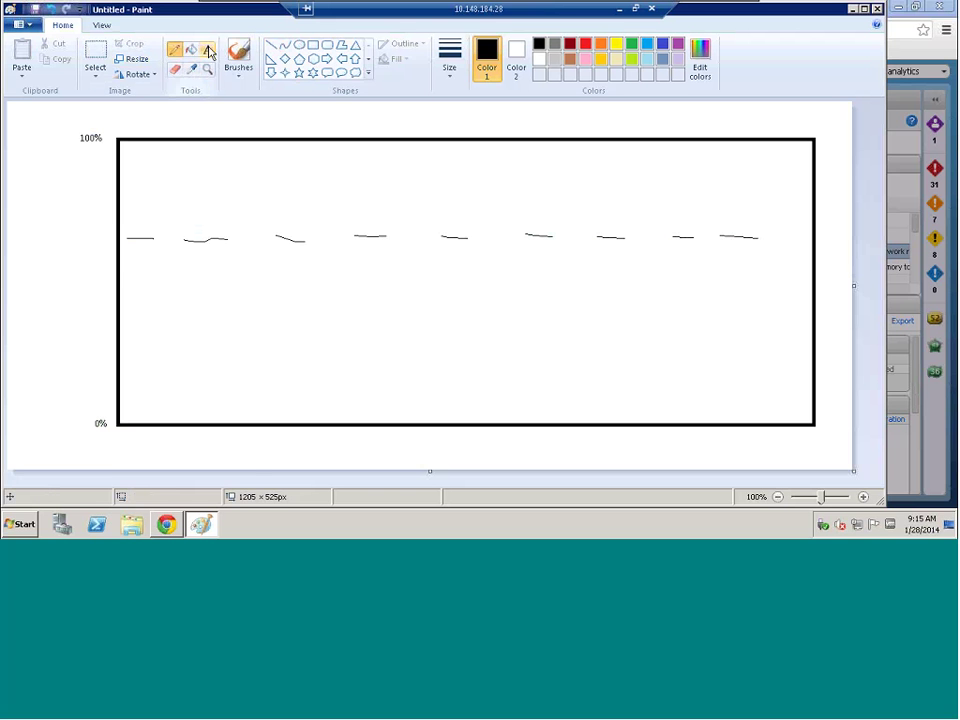
Step: Add the text label 70% beside the start of the dashed threshold line
left_click(207, 50)
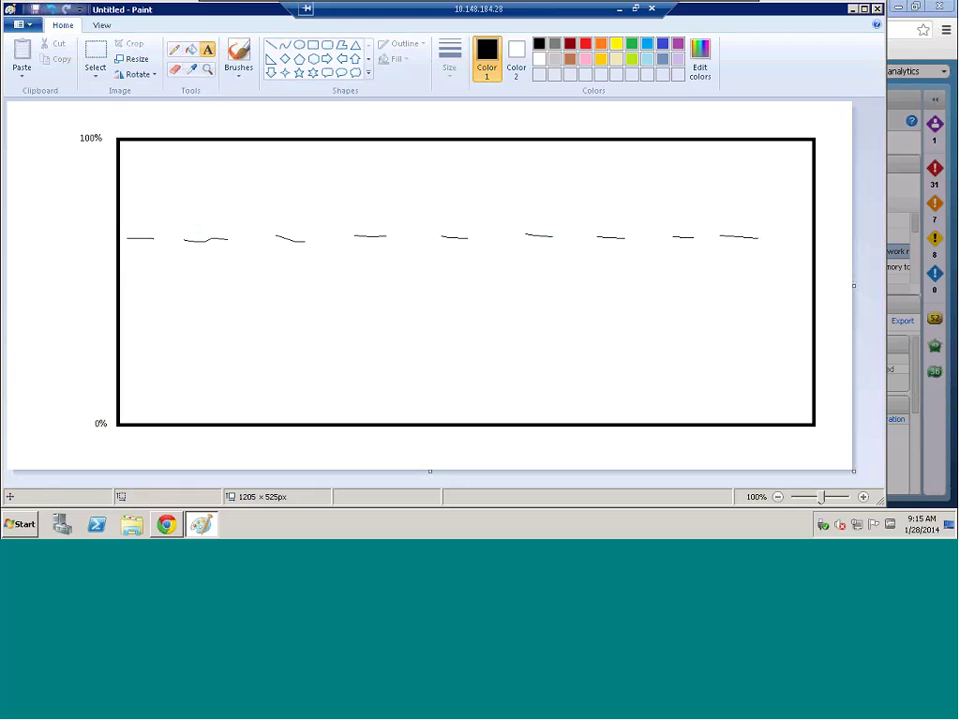
left_click(111, 373)
left_click(88, 237)
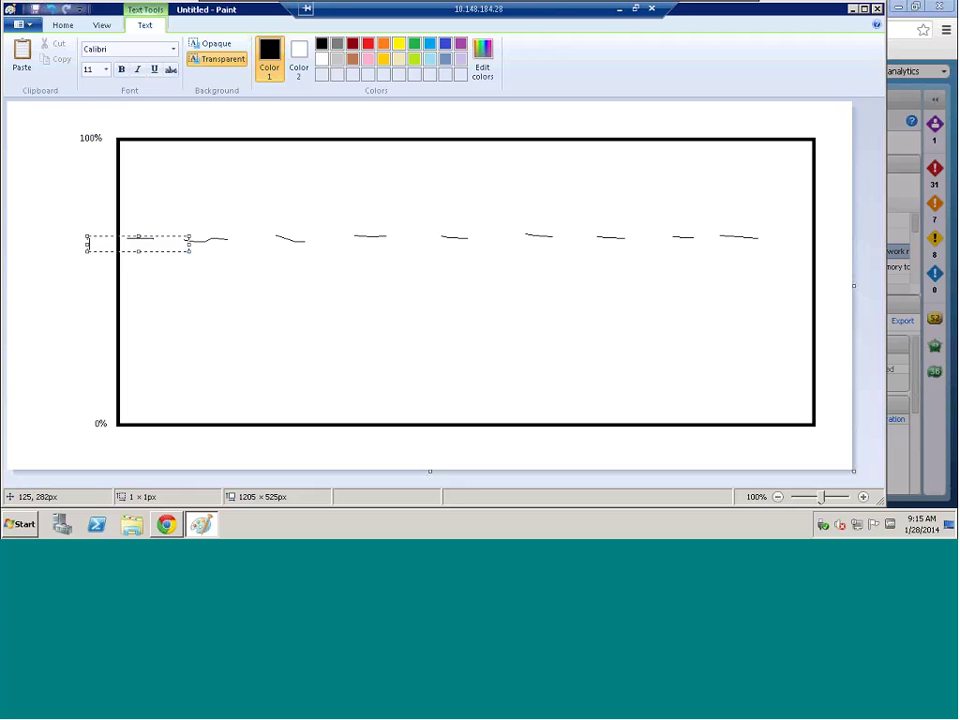
left_click(95, 299)
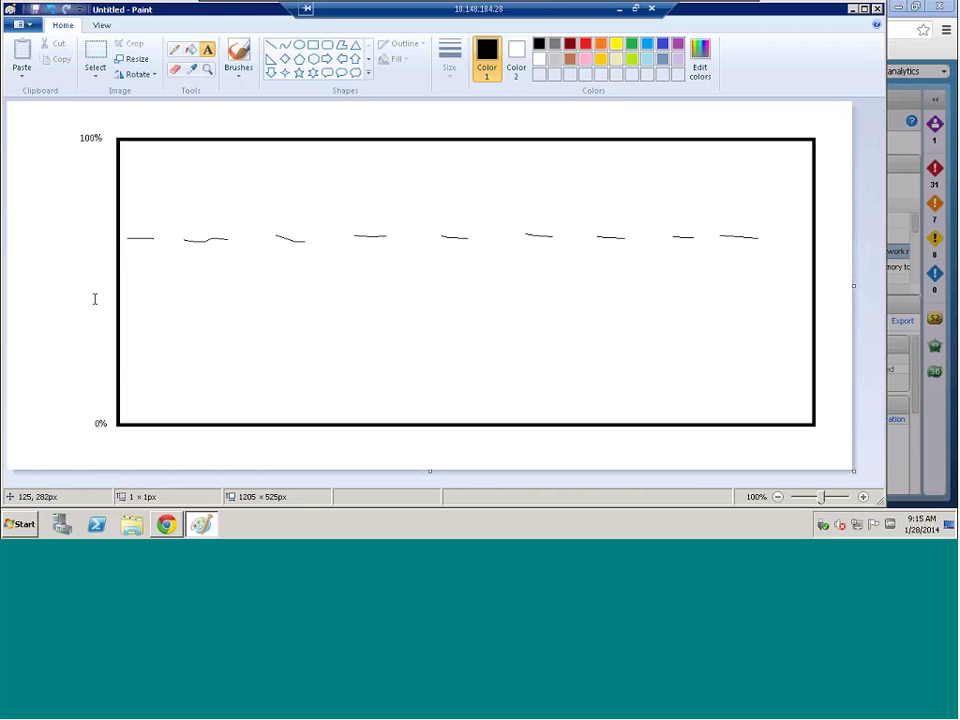
key("ctrl+z")
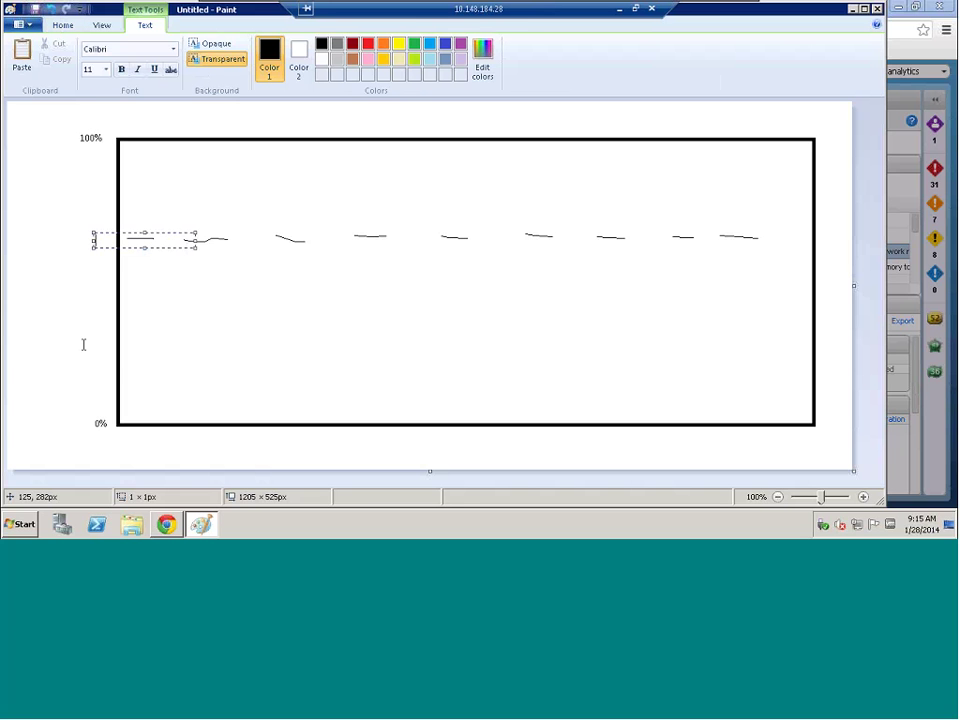
type("70%")
left_click(63, 258)
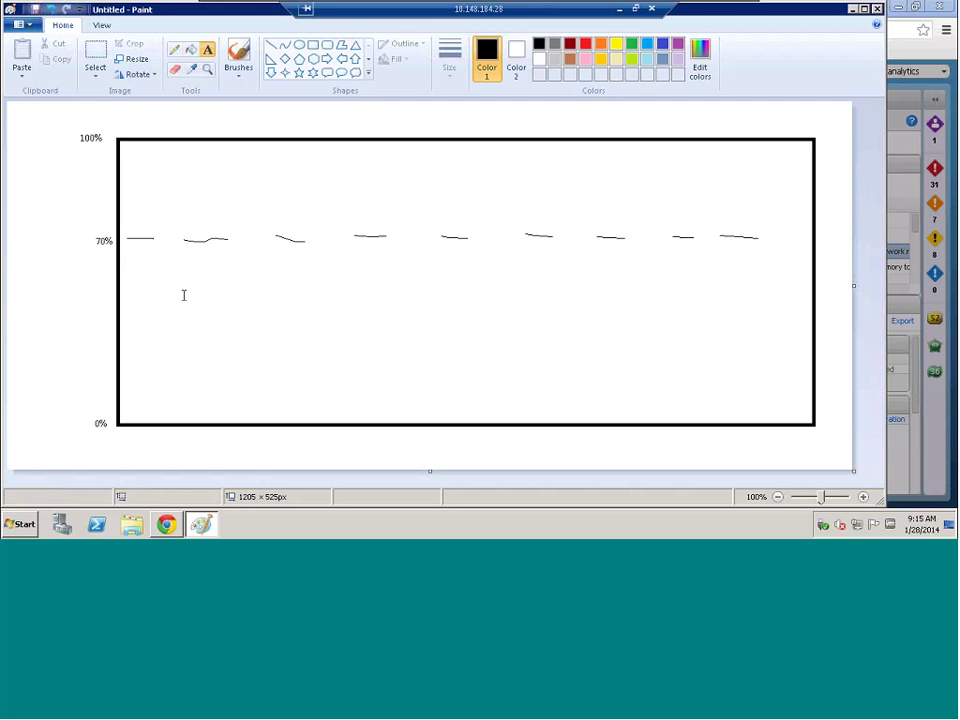
Step: Pencil a demand curve across the chart with a tall narrow peak, a small peak and a wide plateau above the 70% line
left_click(853, 10)
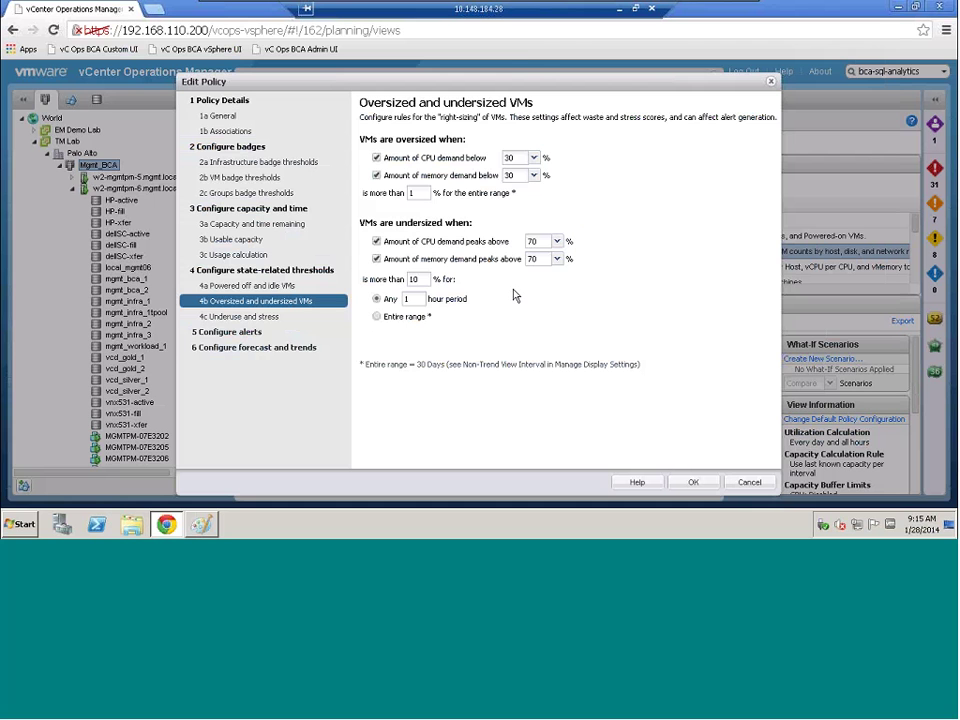
left_click(203, 525)
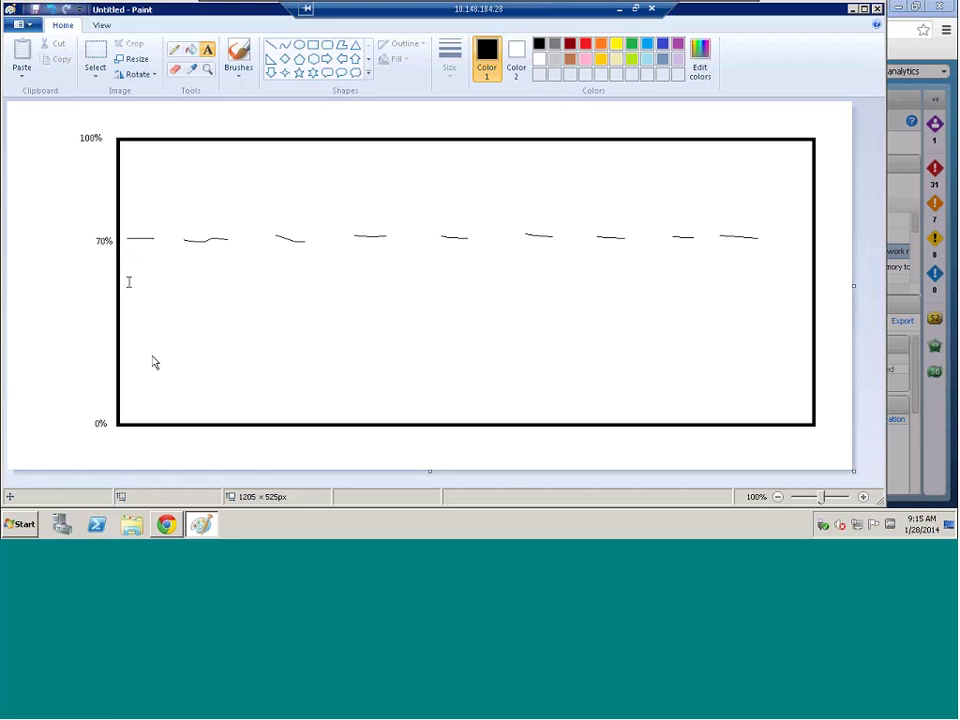
left_click(175, 49)
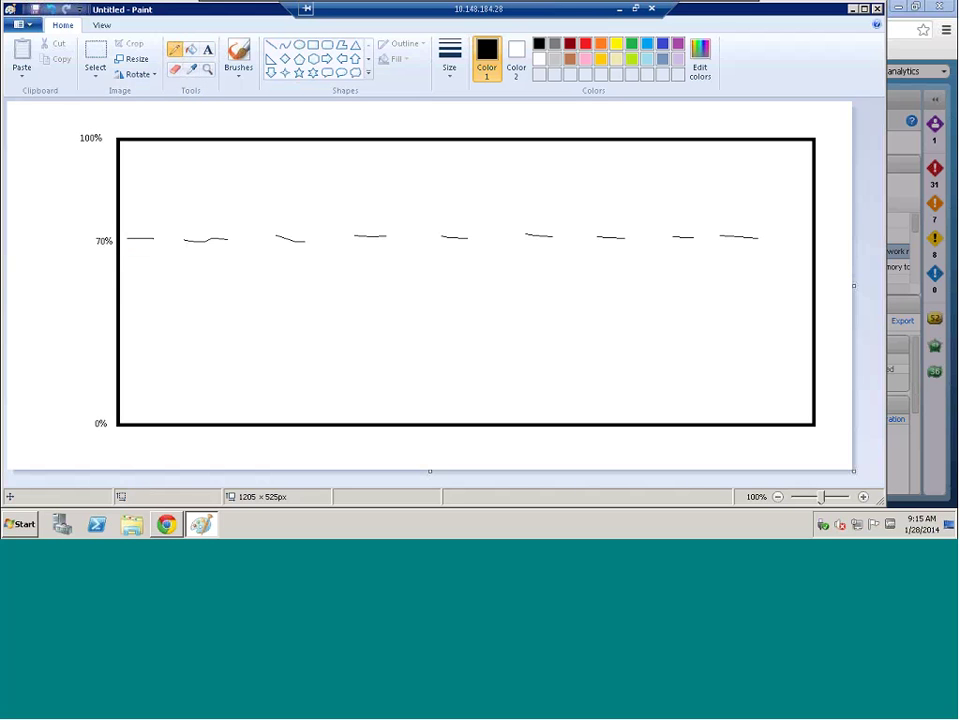
mouse_move(140, 277)
left_mouse_down()
mouse_move(178, 274)
mouse_move(202, 256)
mouse_move(252, 145)
mouse_move(258, 222)
mouse_move(275, 268)
mouse_move(337, 212)
mouse_move(358, 247)
mouse_move(422, 234)
mouse_move(441, 192)
left_mouse_up()
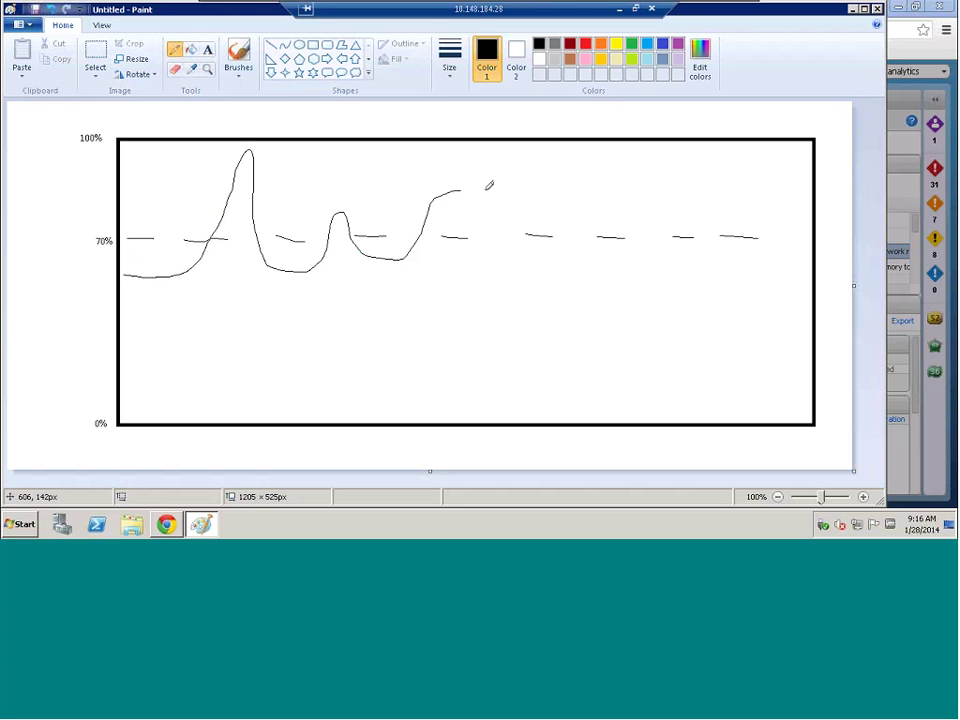
mouse_move(489, 185)
left_mouse_down()
mouse_move(585, 206)
mouse_move(611, 264)
mouse_move(686, 270)
mouse_move(690, 281)
mouse_move(793, 271)
left_mouse_up()
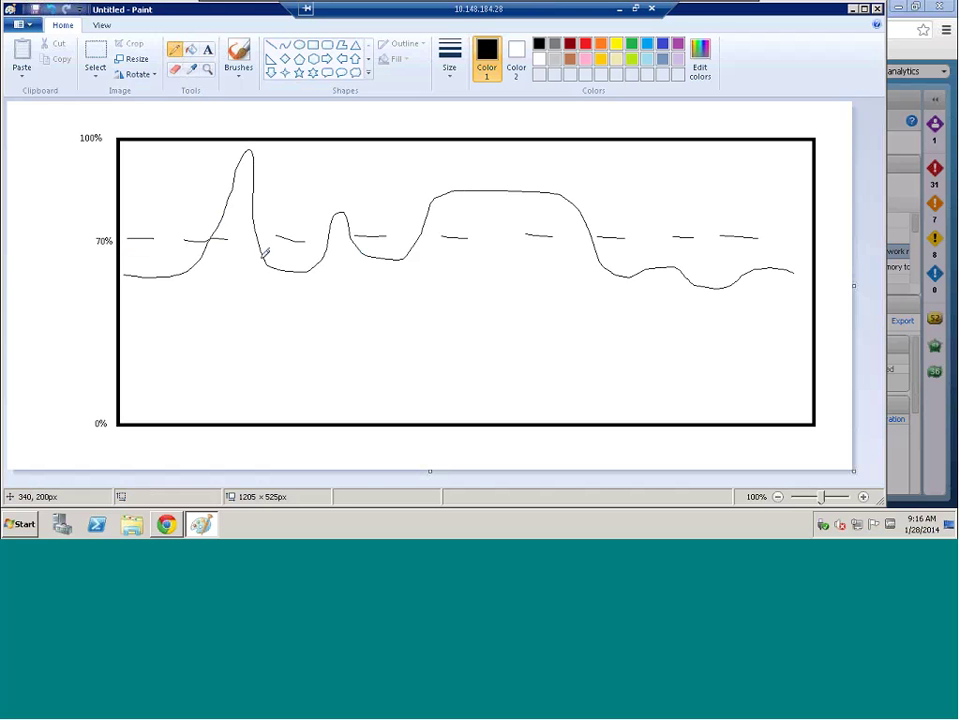
Step: Close off the undersides of the curve's three peaks with pencil lines along the 70% threshold
left_click_drag(212, 238, 262, 237)
left_click_drag(329, 238, 345, 237)
left_click_drag(420, 235, 592, 235)
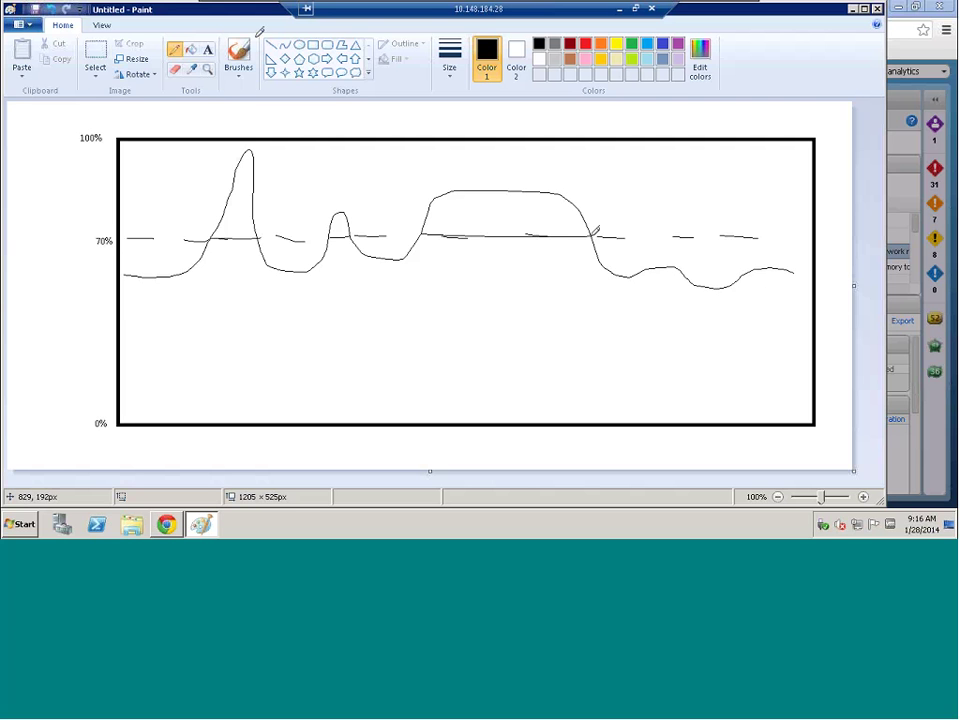
Step: Shade the three areas between the demand curve and the 70% line in black with a thick Marker brush
left_click(239, 74)
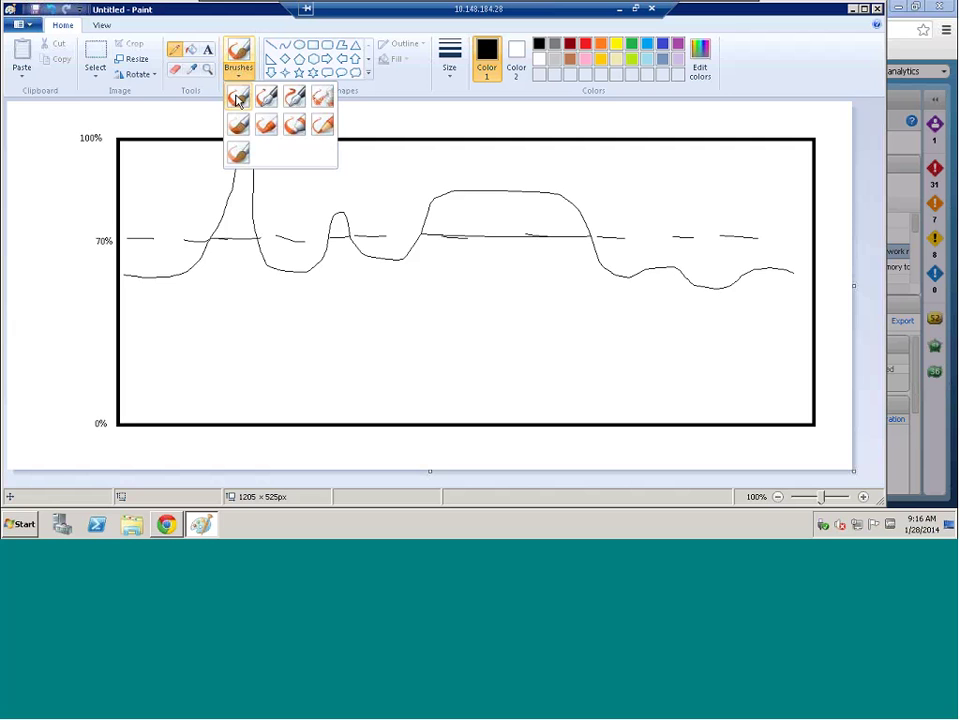
left_click(295, 128)
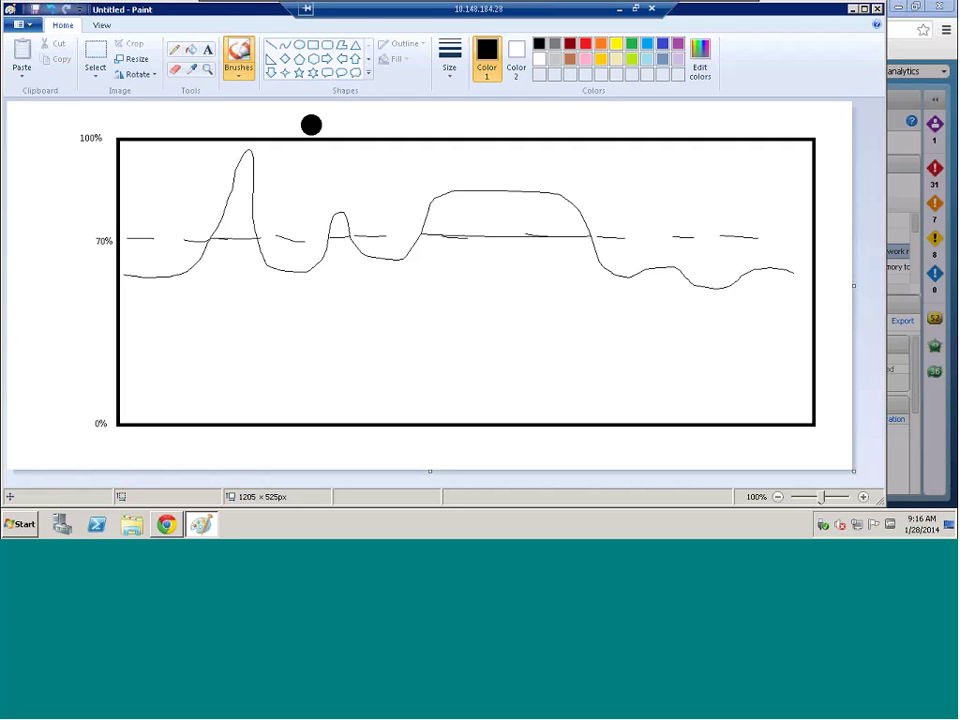
mouse_move(237, 222)
left_mouse_down()
mouse_move(245, 164)
mouse_move(230, 232)
mouse_move(233, 207)
left_mouse_up()
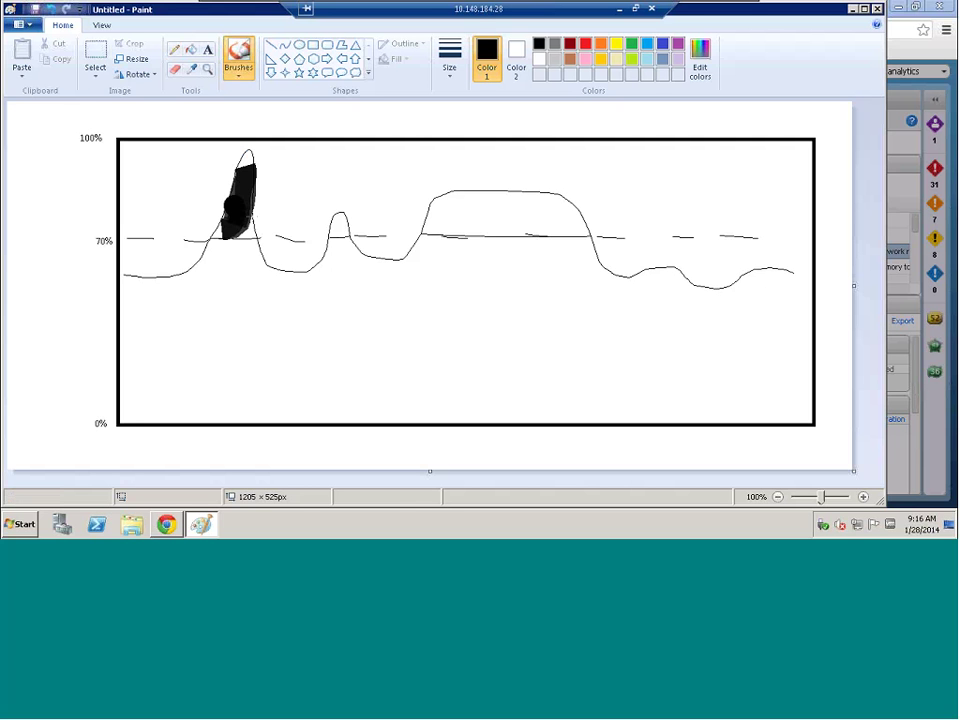
left_click_drag(336, 221, 339, 230)
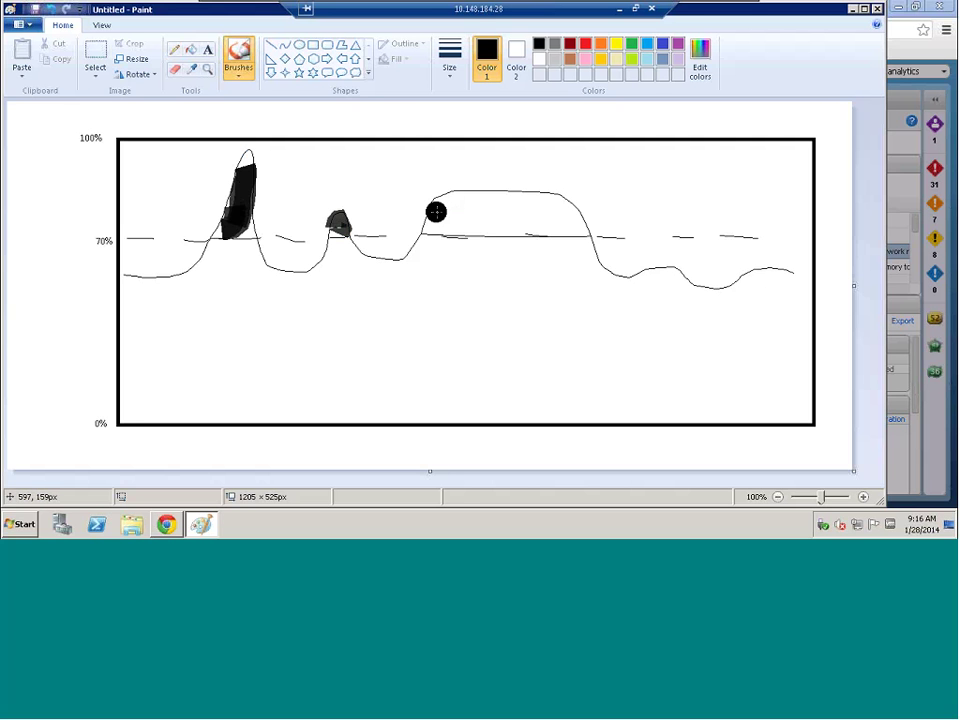
mouse_move(436, 211)
left_mouse_down()
mouse_move(538, 205)
mouse_move(573, 219)
mouse_move(484, 224)
mouse_move(440, 207)
mouse_move(516, 195)
mouse_move(570, 208)
left_mouse_up()
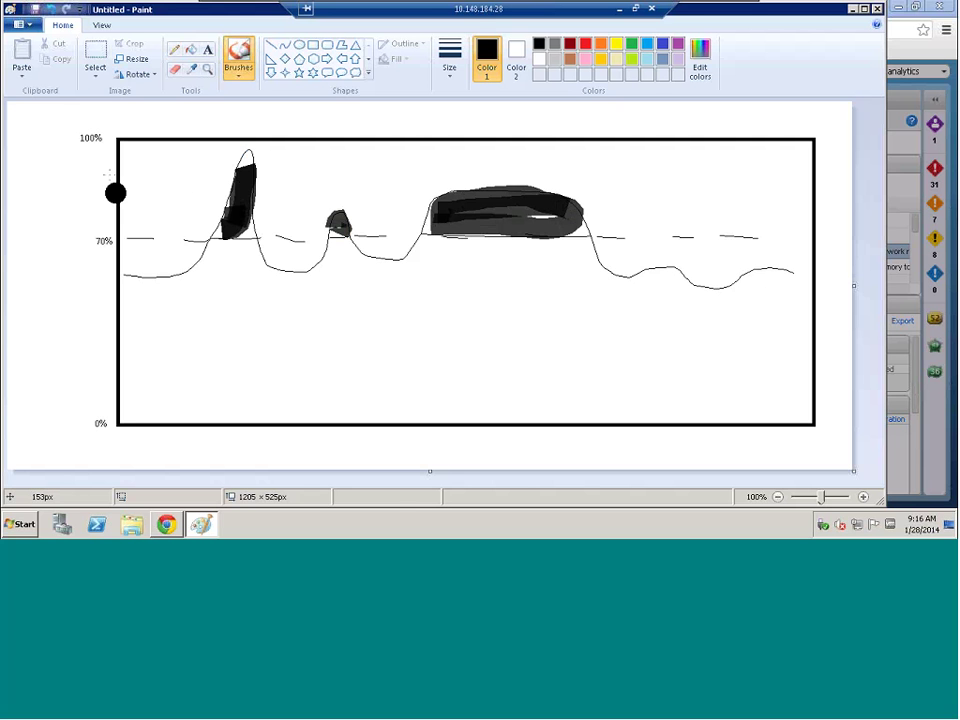
mouse_move(201, 184)
left_mouse_down()
mouse_move(233, 206)
mouse_move(242, 163)
mouse_move(218, 207)
left_mouse_up()
left_click(233, 194)
left_click_drag(342, 229, 338, 224)
key("ctrl+z")
left_click_drag(438, 218, 564, 214)
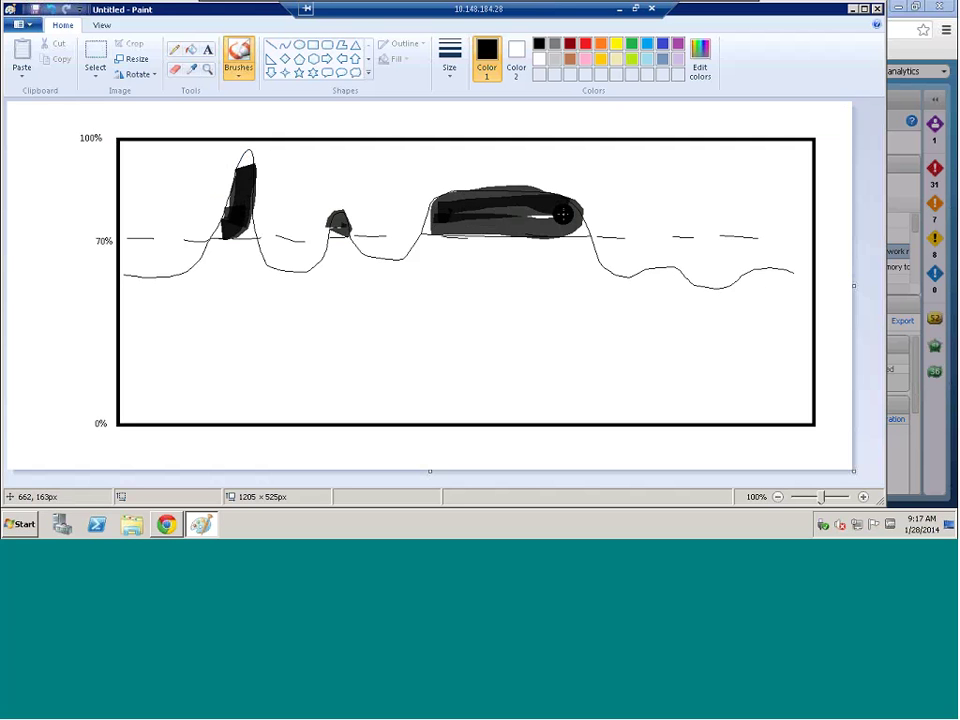
left_click(291, 190)
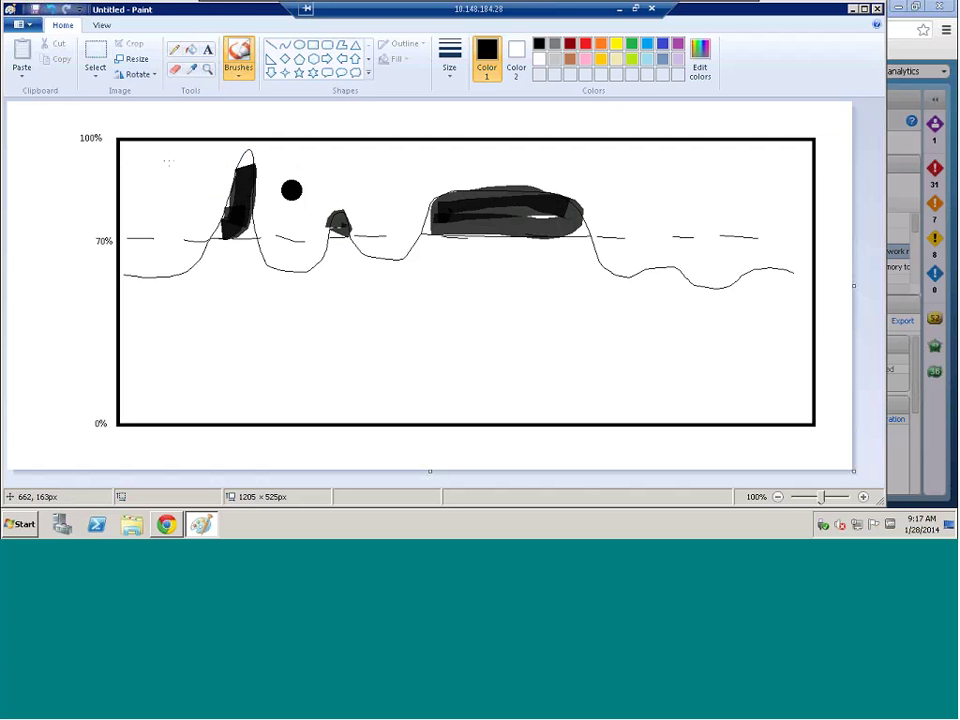
left_click(130, 148)
key("ctrl+z")
key("ctrl+z")
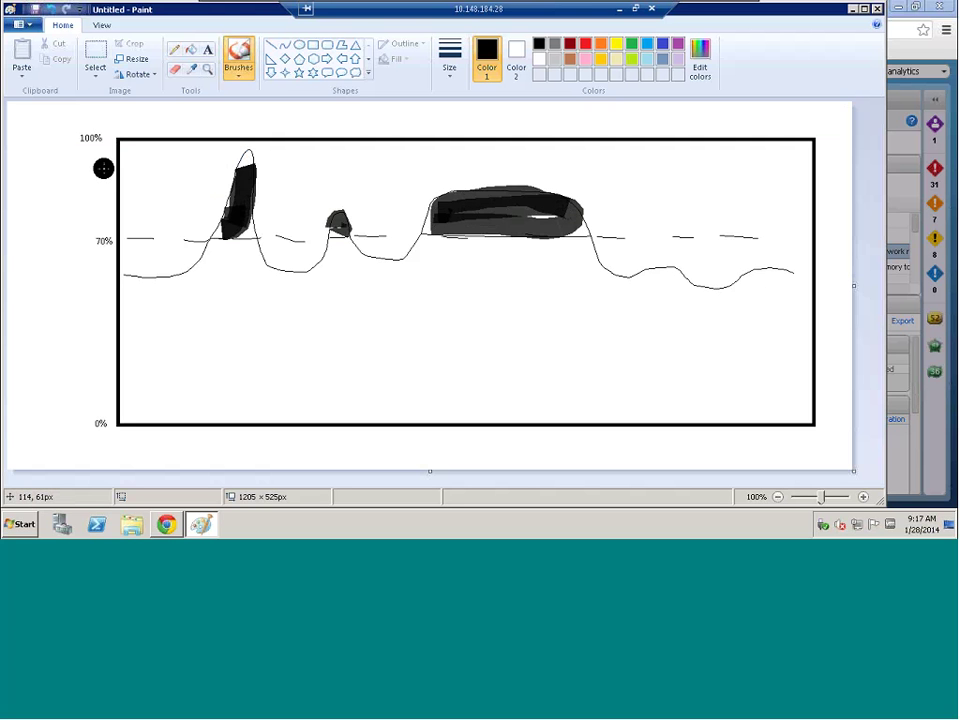
left_click(103, 168)
Step: Switch back to vCenter Operations Manager and set containers to have stress at more than 10% for any 1 hour peak period
left_click(853, 9)
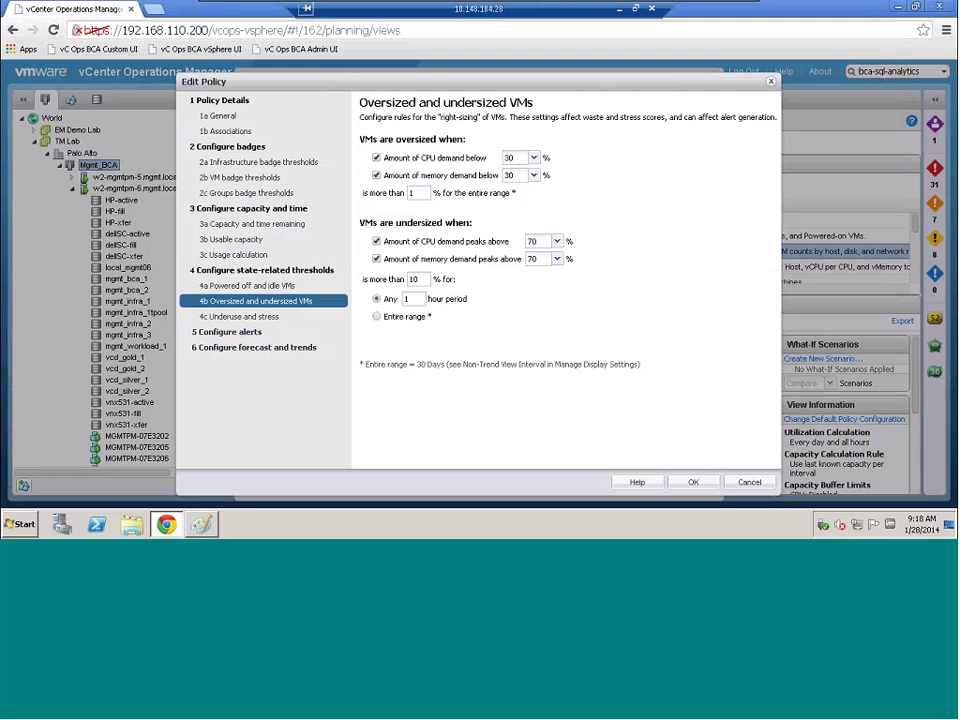
left_click(247, 318)
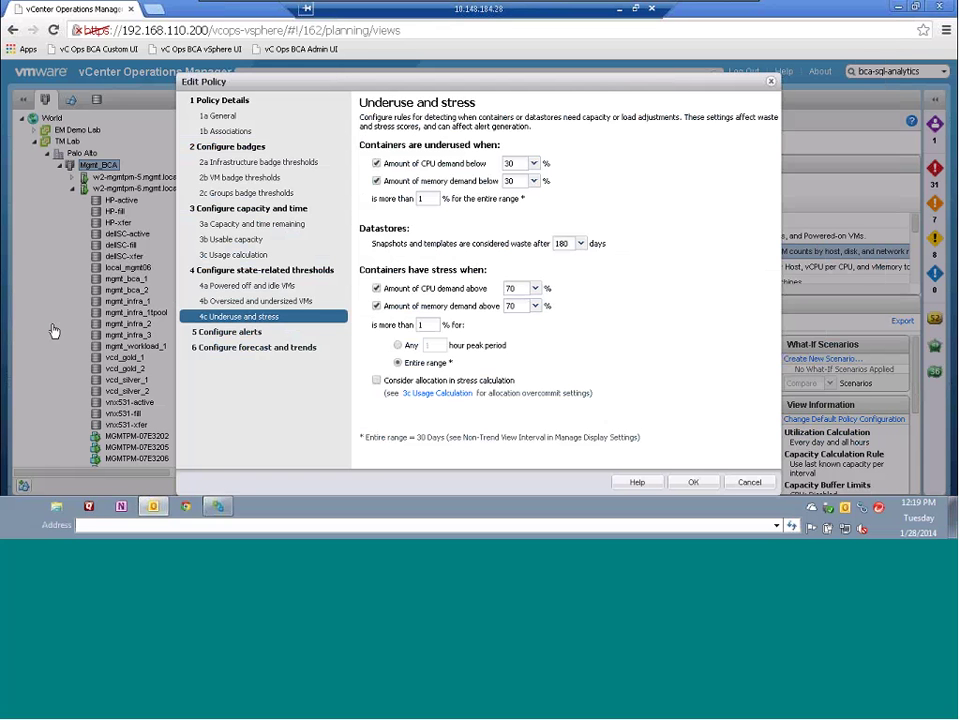
left_click(432, 326)
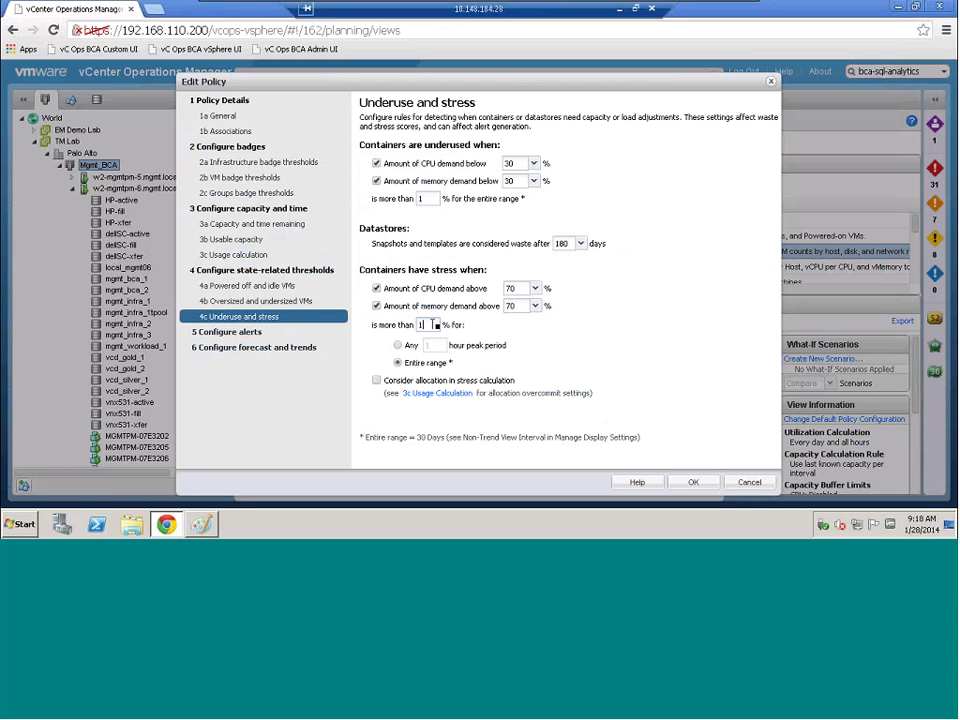
type("0")
left_click(397, 346)
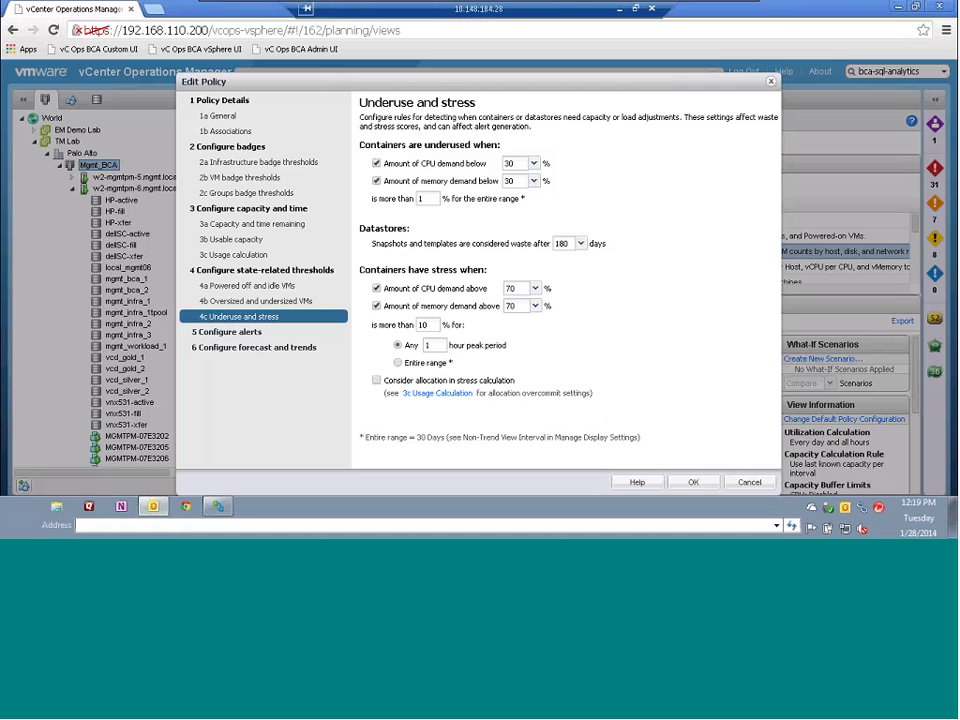
Step: Disable the Time Remaining and Capacity Remaining badge alerts for infrastructure objects, VMs and groups
left_click(222, 338)
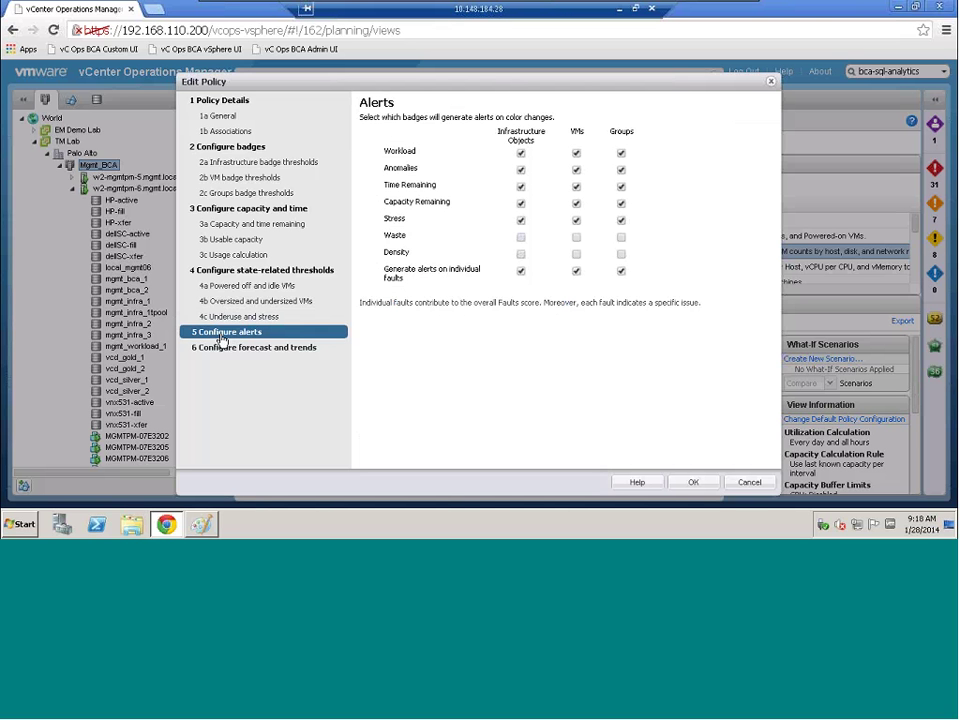
left_click(520, 187)
left_click(520, 203)
left_click(576, 187)
left_click(577, 203)
left_click(621, 188)
left_click(621, 204)
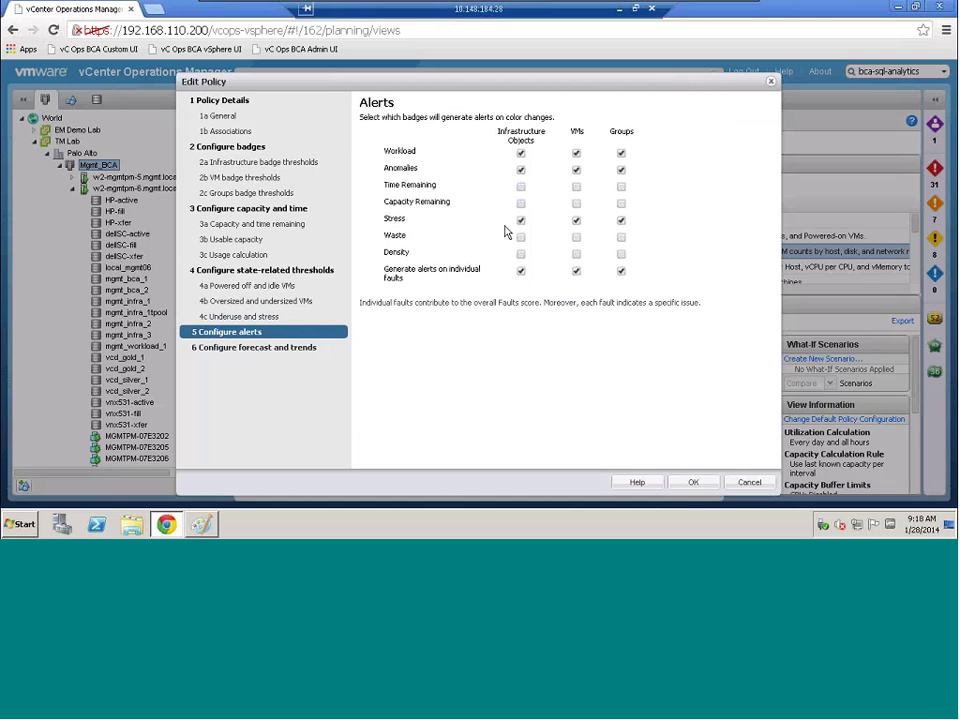
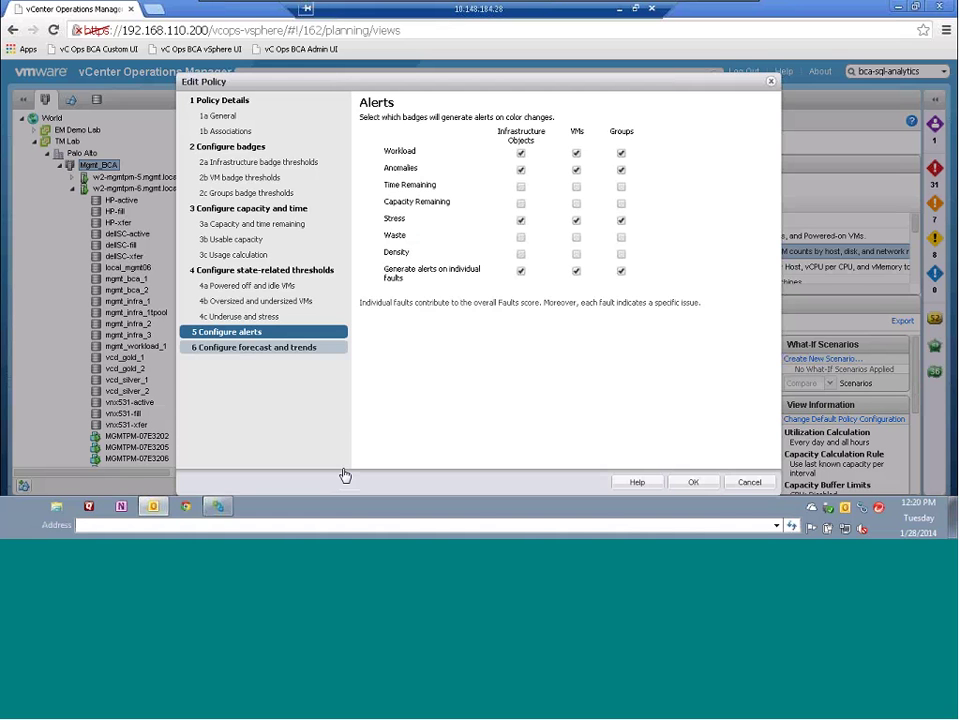
Step: Set the policy's forecast to eliminate non-linear functions for data sets of less than 40 points
left_click(249, 349)
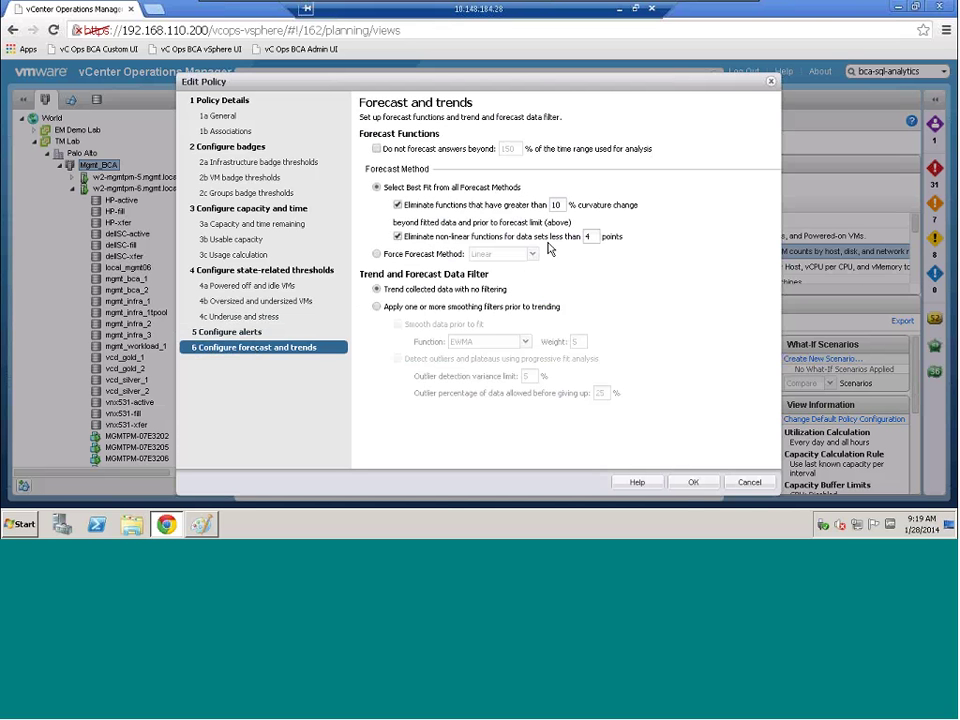
left_click(596, 236)
type("0")
Step: Apply smoothing filters prior to trending with outlier and plateau detection using progressive fit analysis, and save the policy
left_click(377, 307)
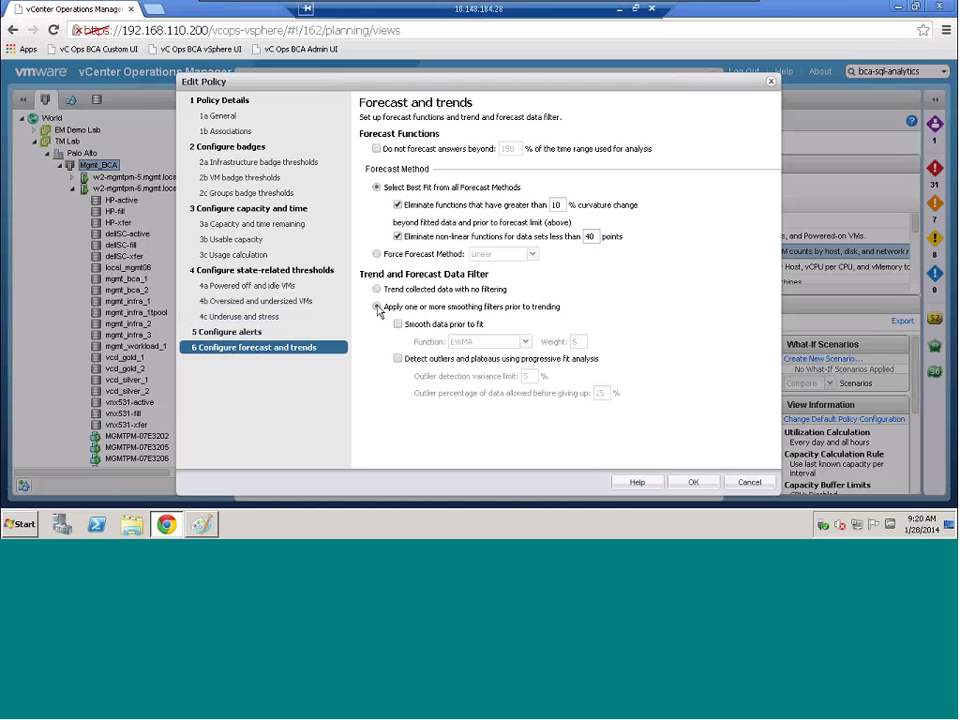
left_click(405, 359)
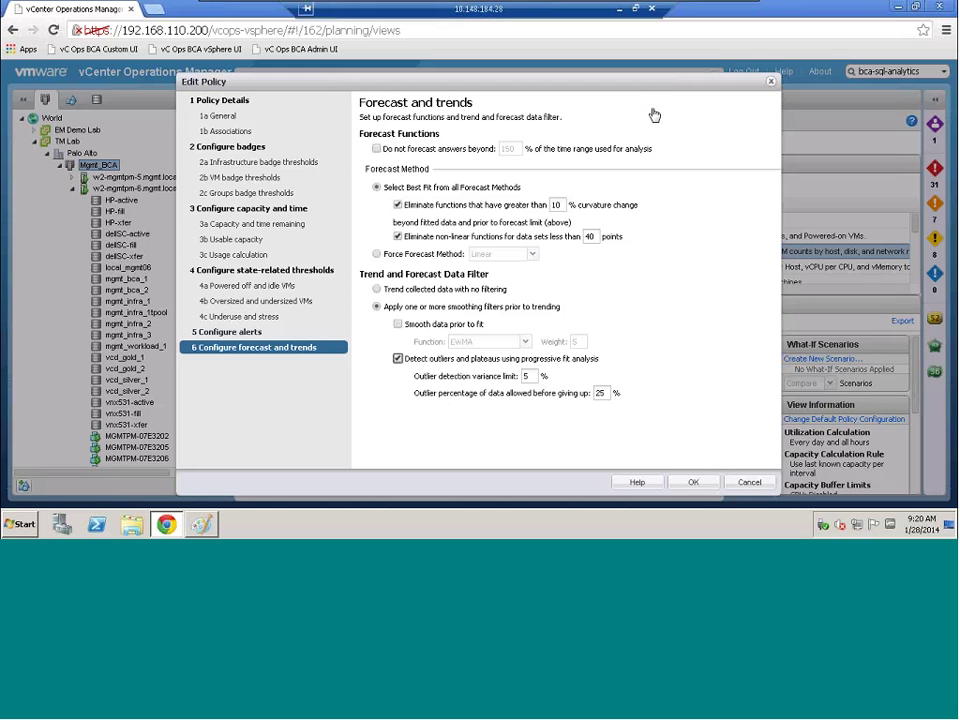
left_click(695, 484)
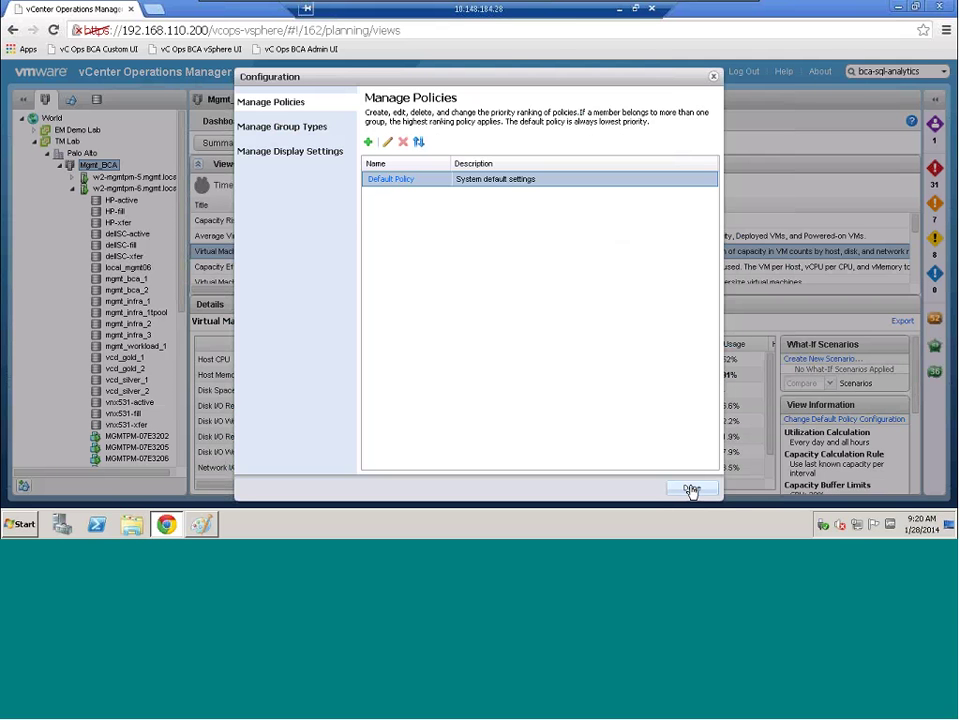
left_click(691, 489)
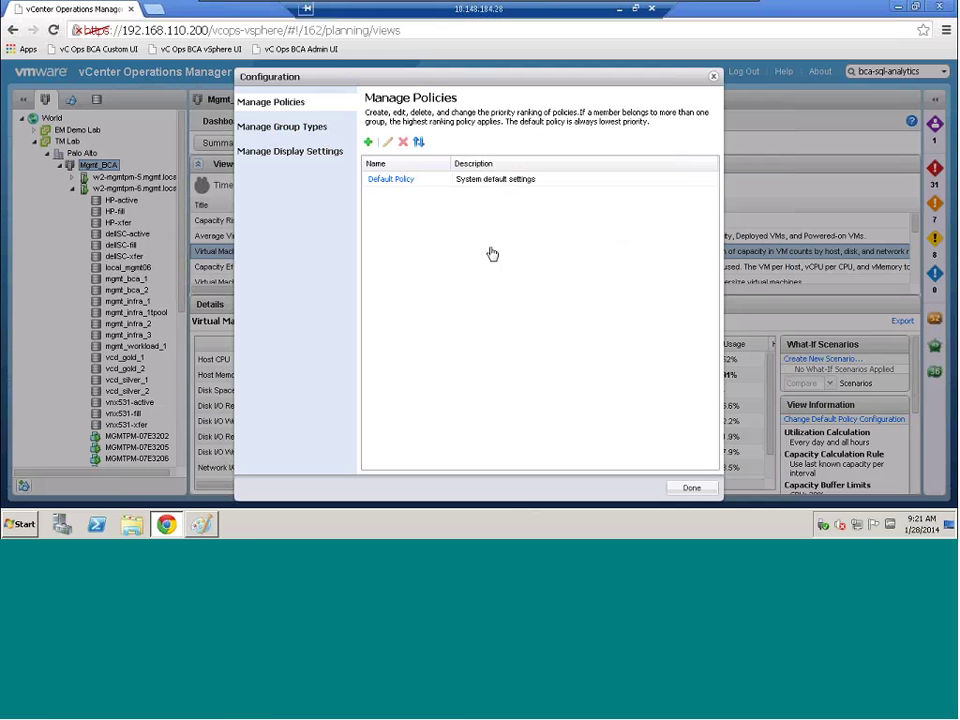
Step: Review the display settings for trend and non-trend views, including the default interval choices, and close the configuration
left_click(284, 156)
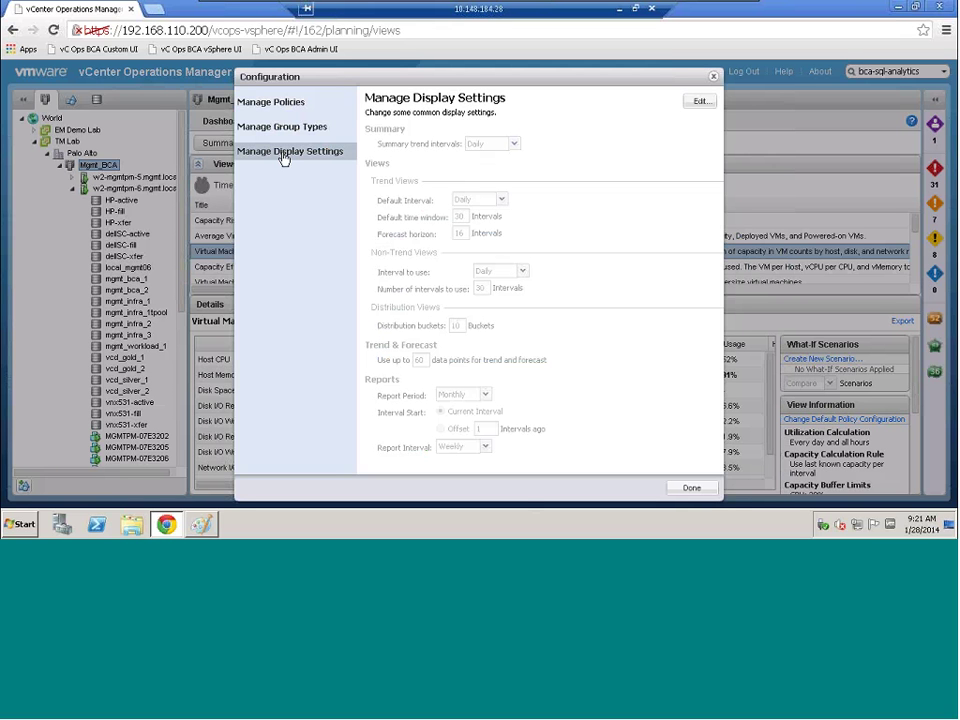
left_click(699, 104)
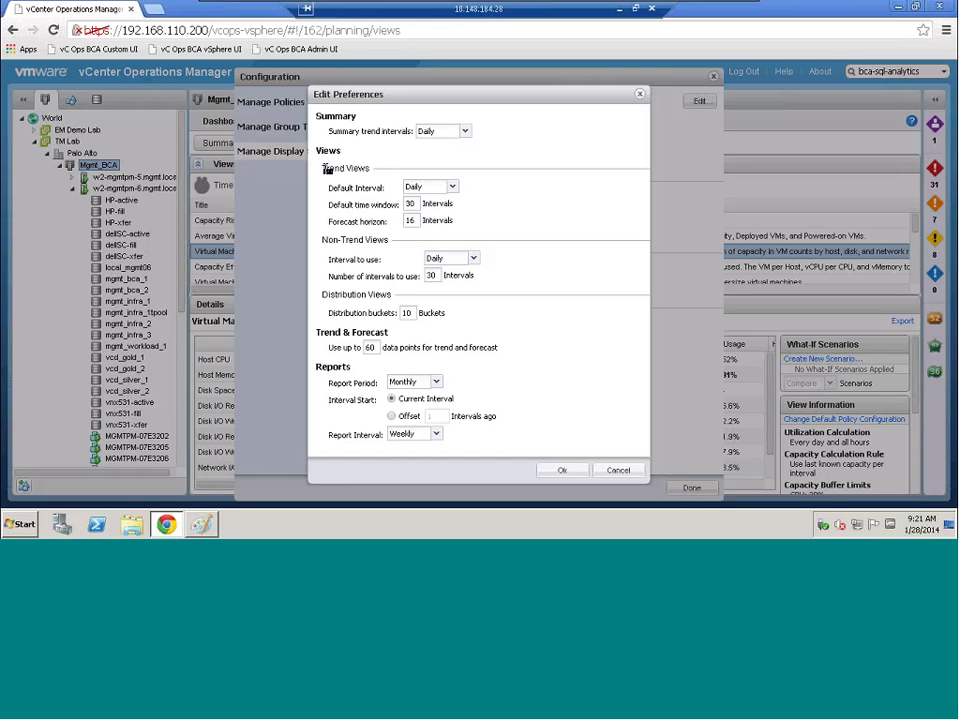
left_click_drag(326, 169, 321, 166)
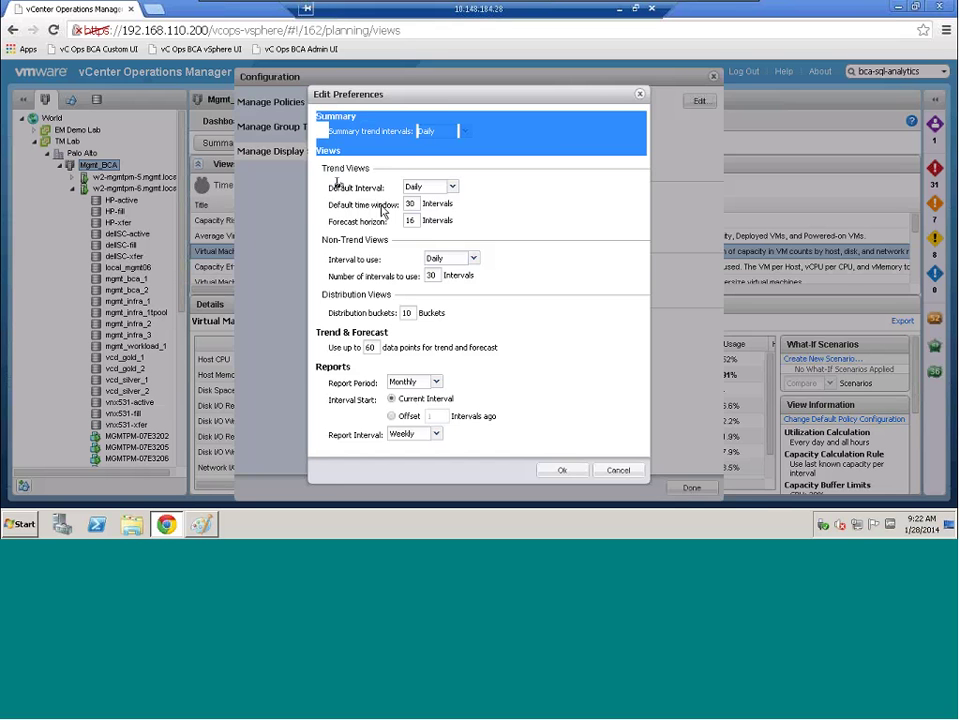
left_click(452, 188)
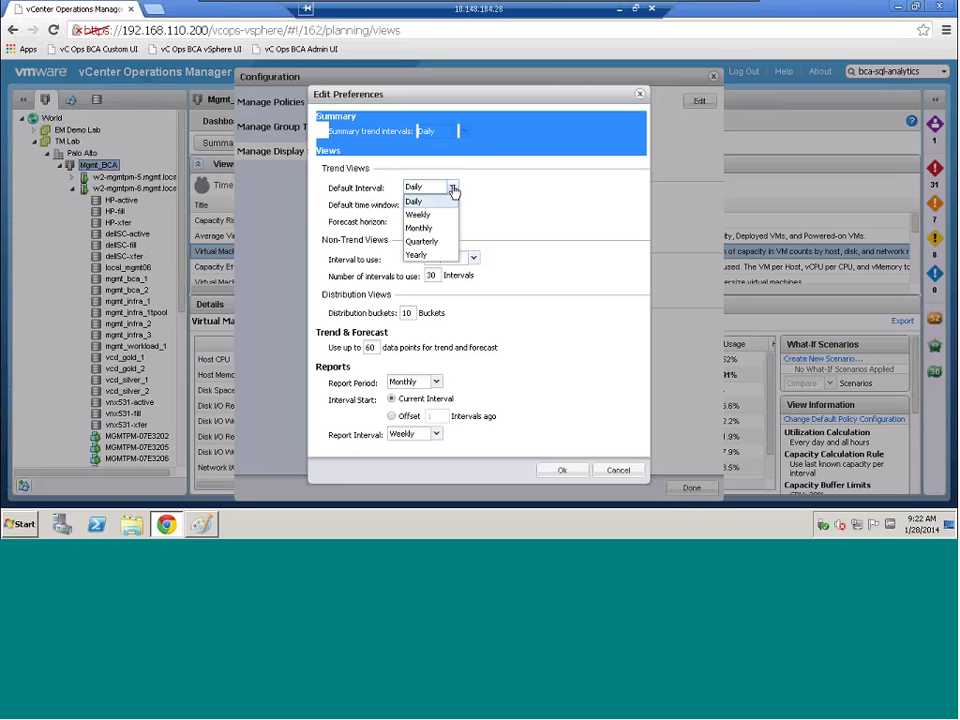
left_click(453, 190)
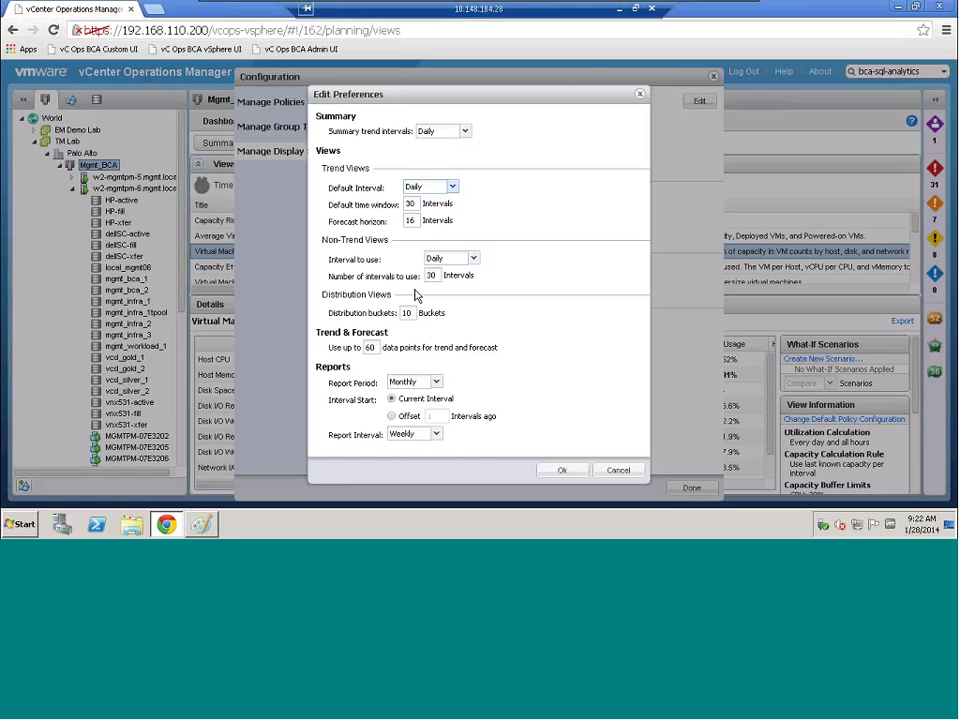
left_click(563, 471)
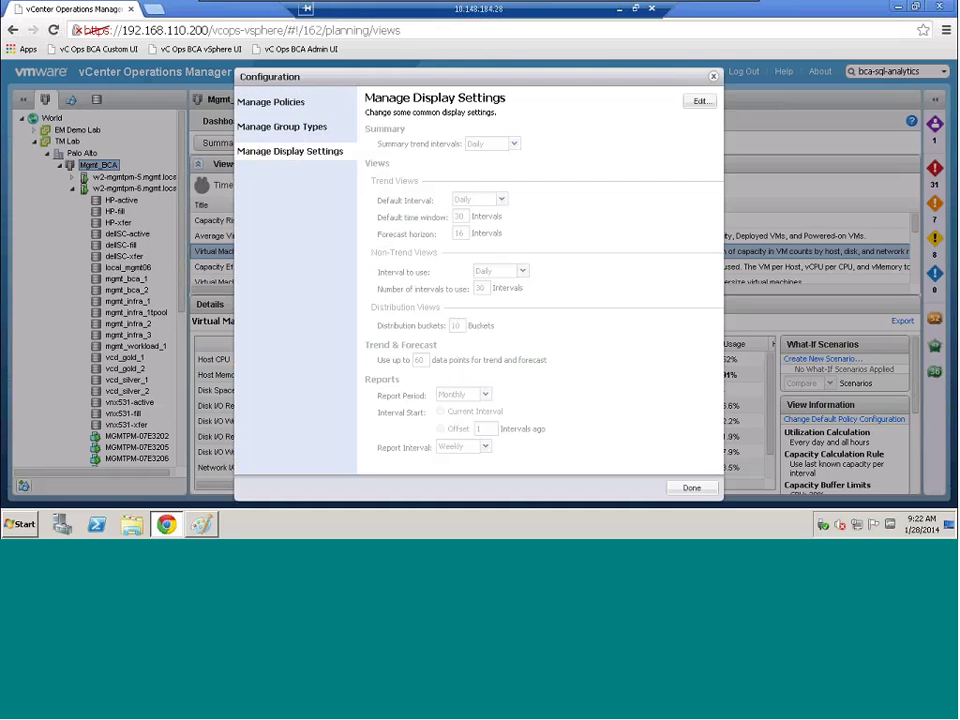
left_click(692, 489)
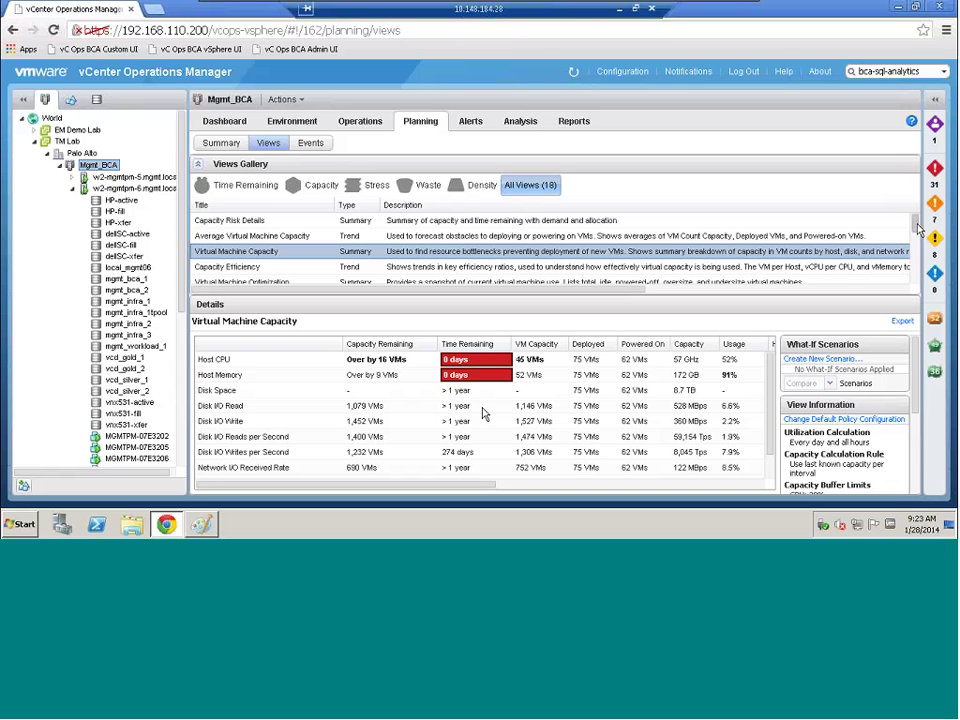
Step: Examine the configured and recommended vCPU and memory values in the Oversized Virtual Machines view
left_click_drag(918, 228, 918, 258)
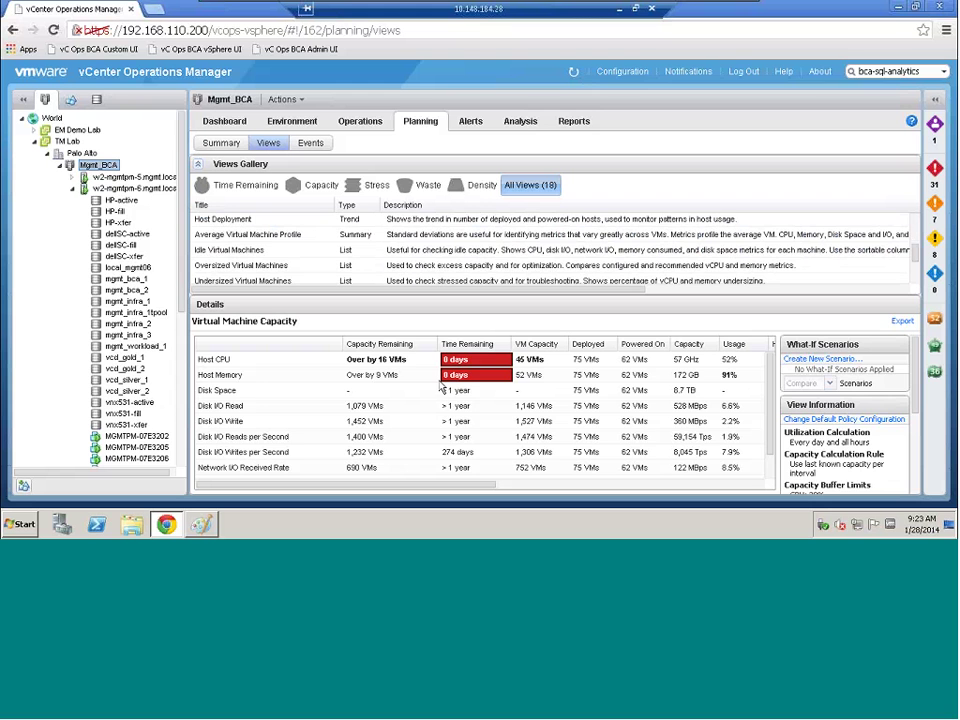
left_click(237, 266)
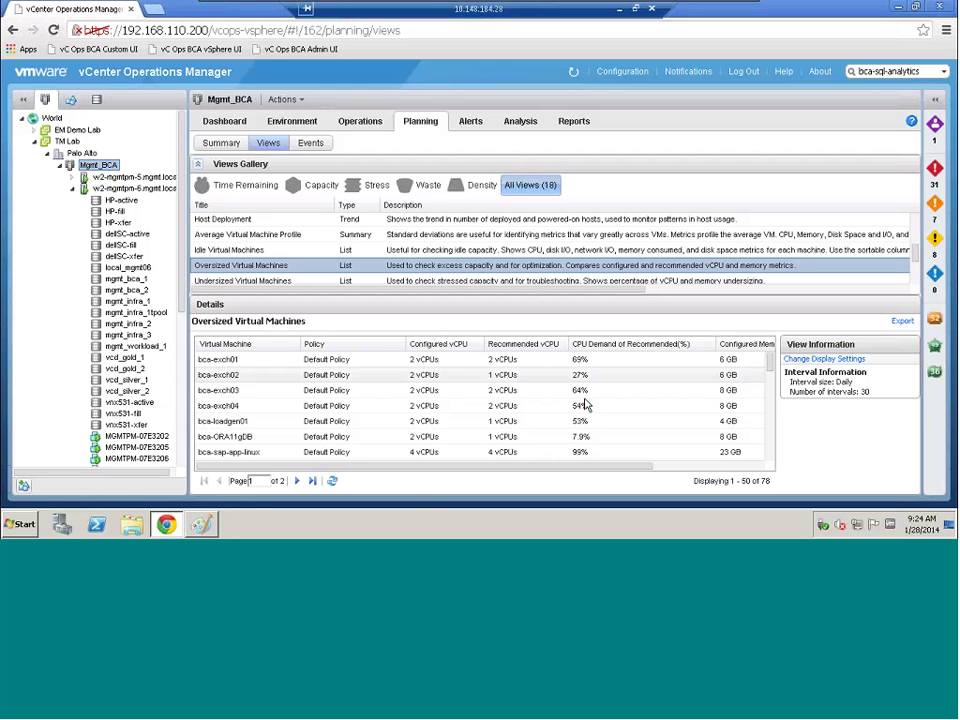
left_click_drag(469, 467, 590, 470)
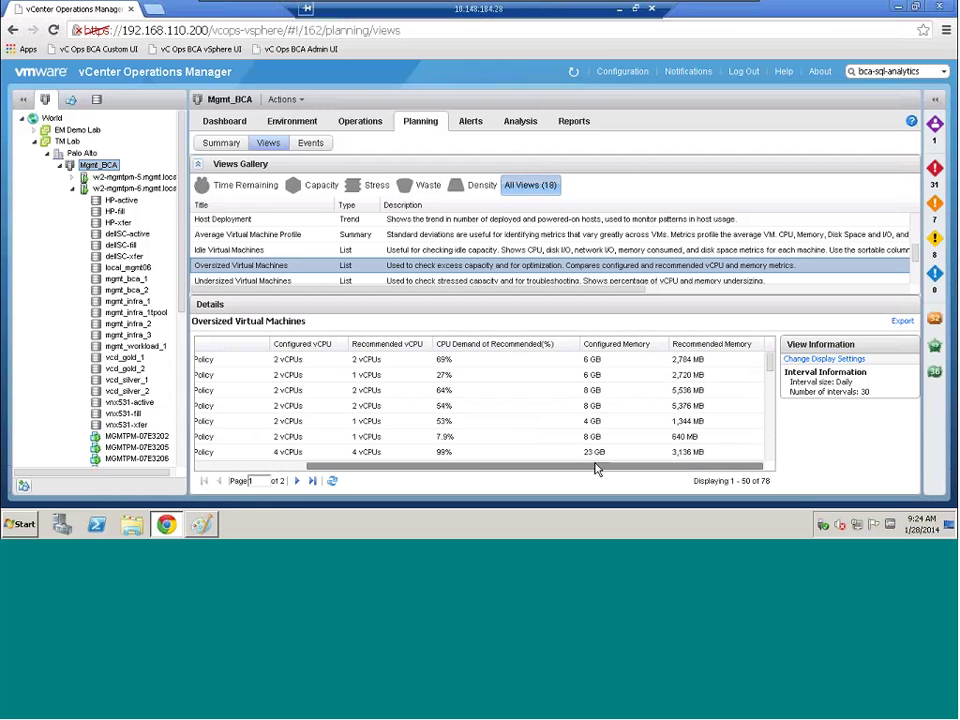
left_click_drag(595, 469, 321, 453)
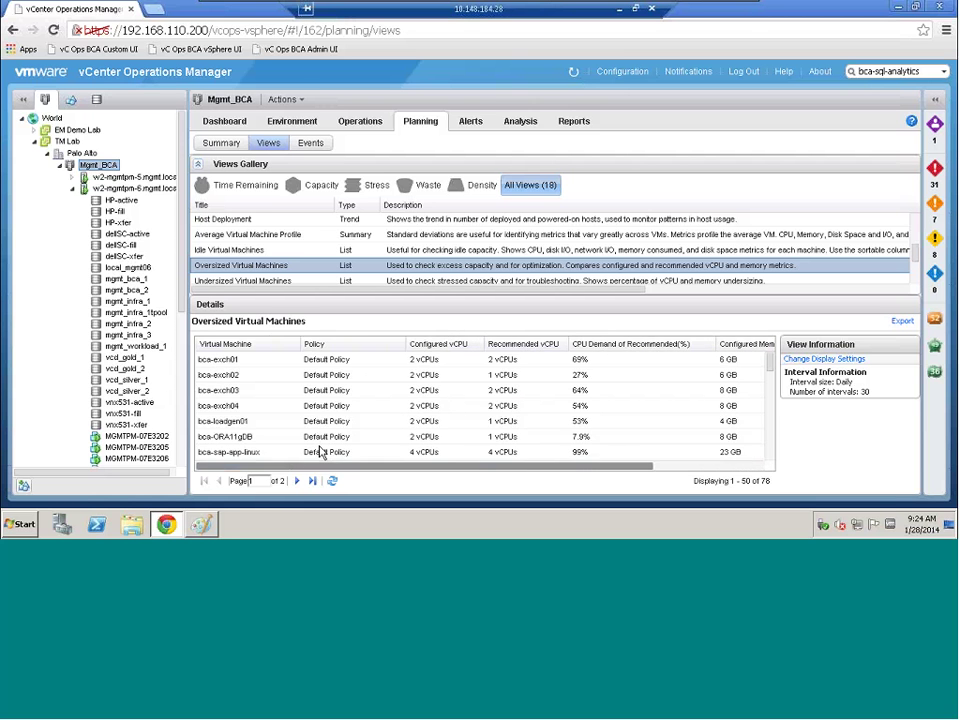
Step: Open the Undersized Virtual Machines view and export it as Adobe PDF
left_click(225, 281)
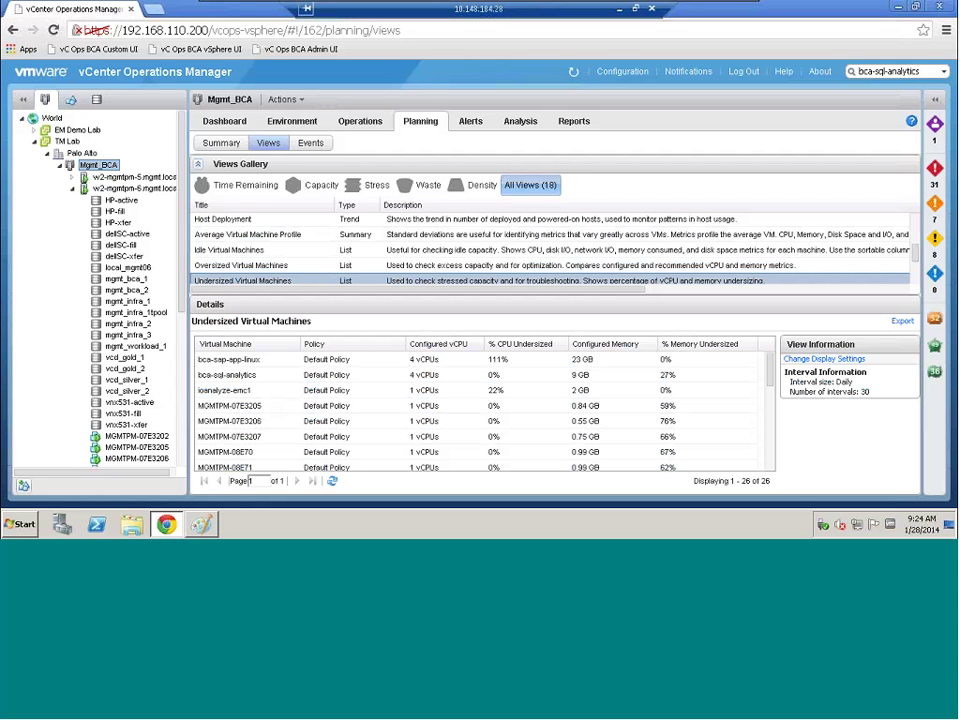
left_click(901, 322)
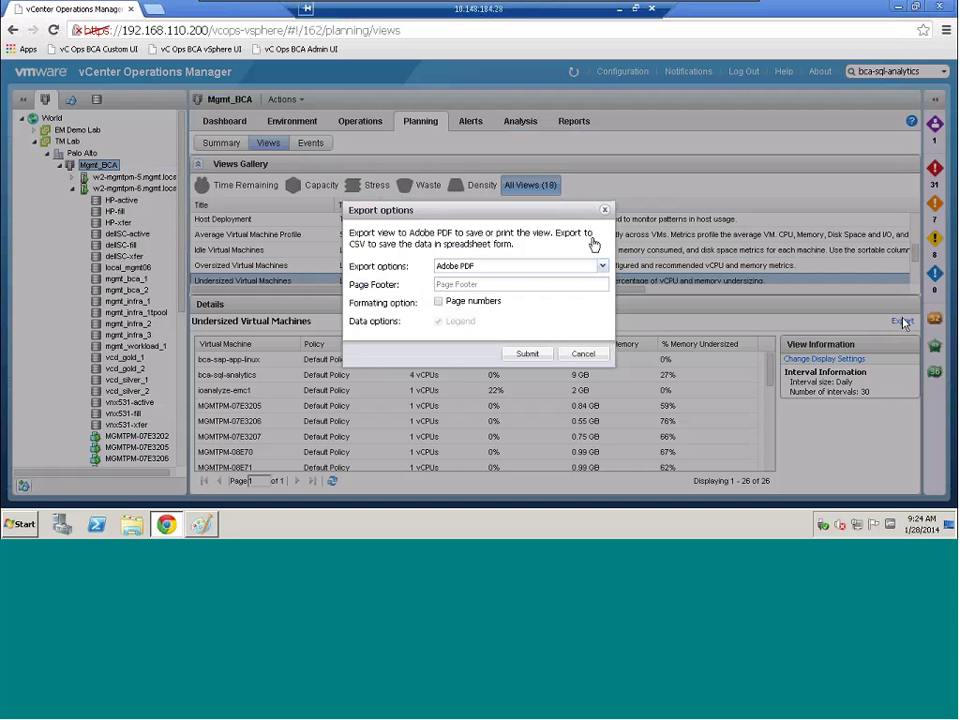
left_click(604, 268)
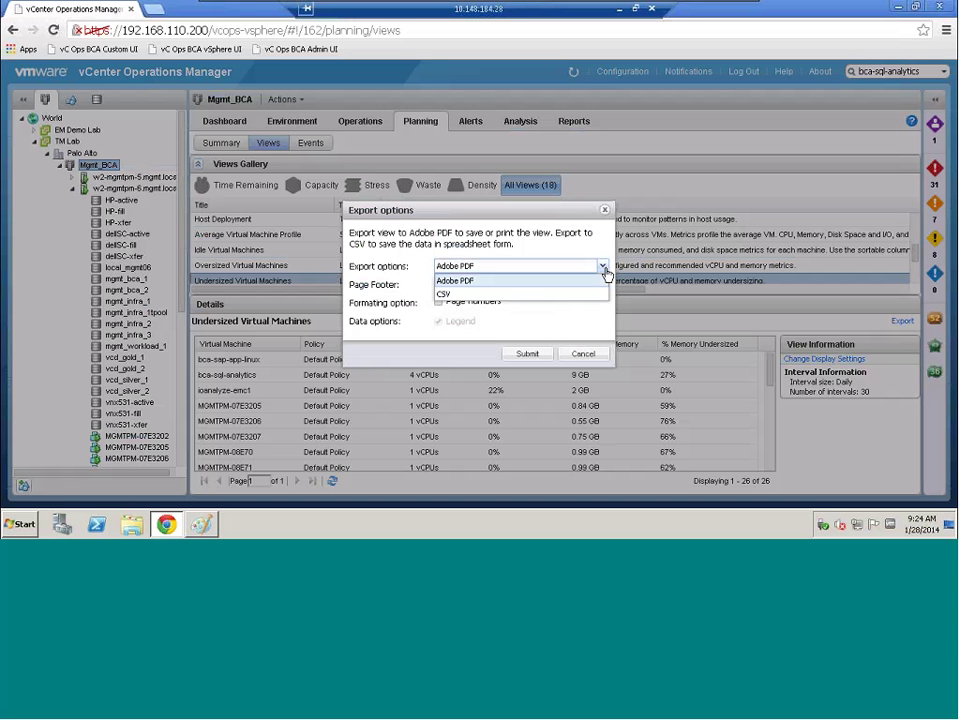
left_click(602, 279)
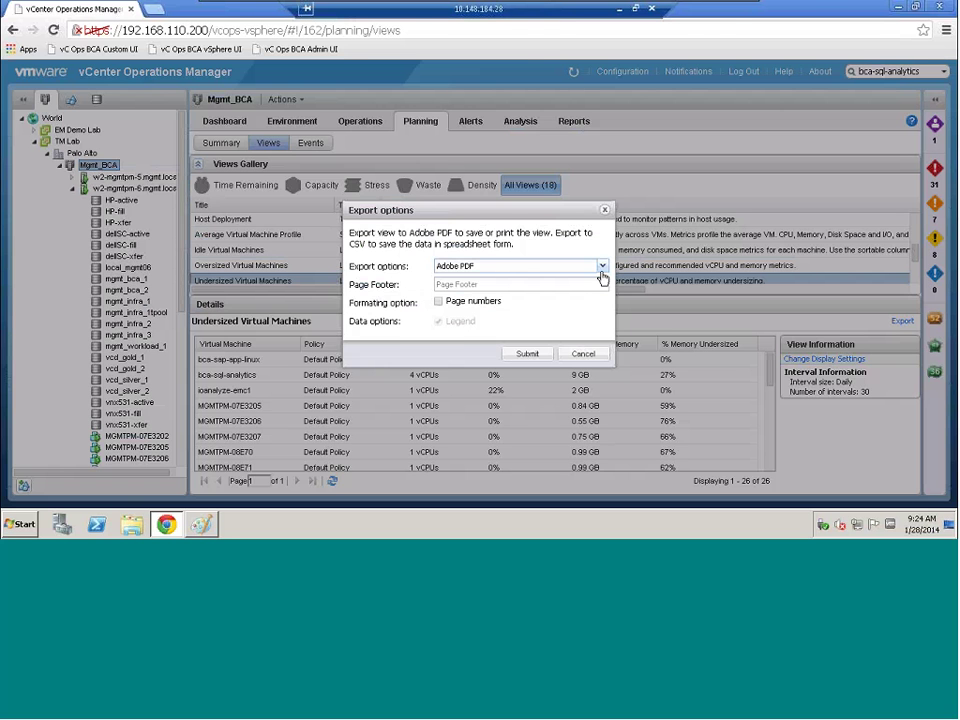
left_click(527, 353)
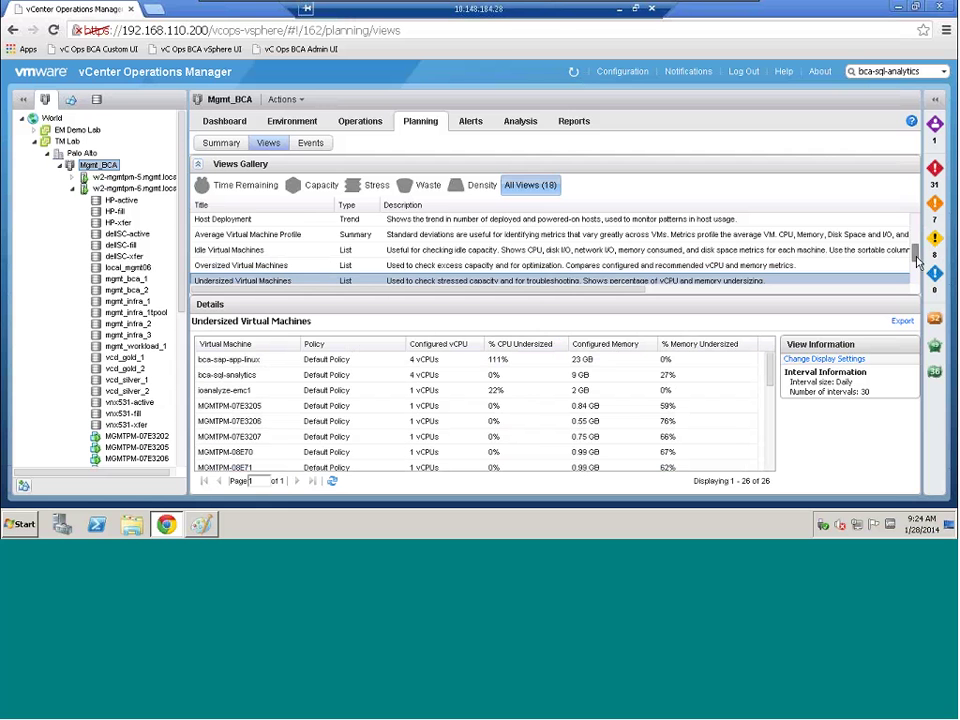
Step: View the Powered-Off Virtual Machines list followed by the Idle Virtual Machines list
left_click_drag(915, 256, 916, 268)
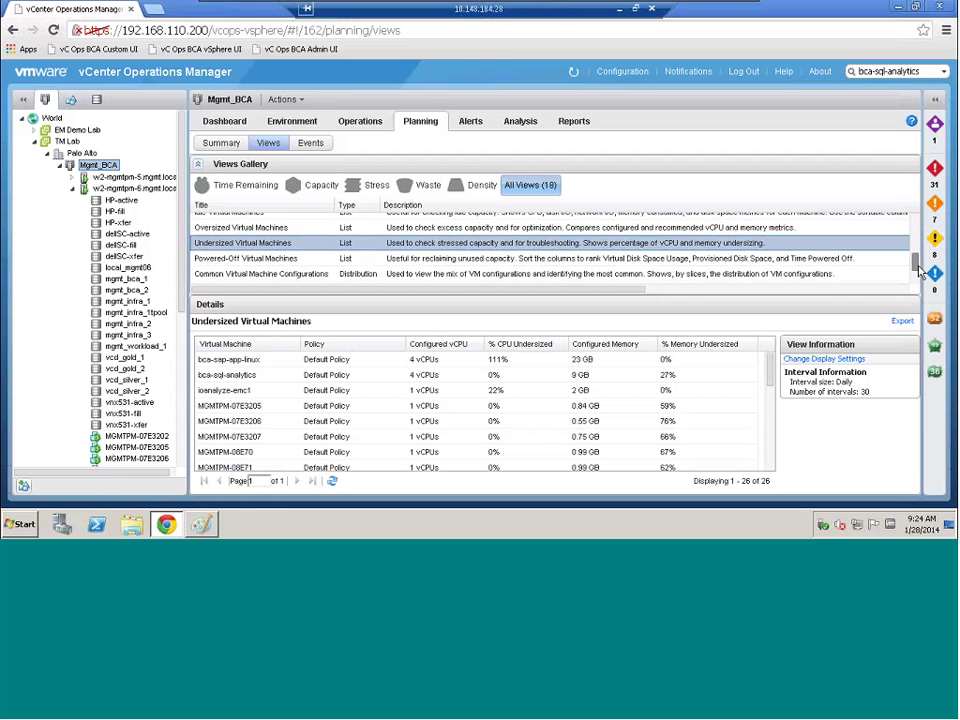
left_click(254, 262)
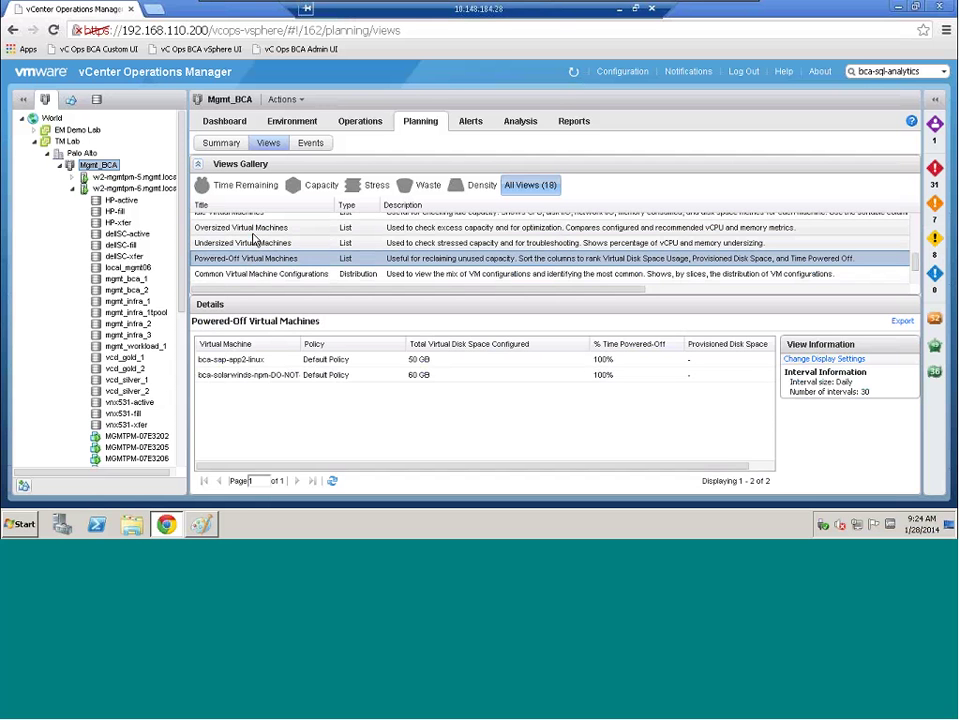
left_click(254, 217)
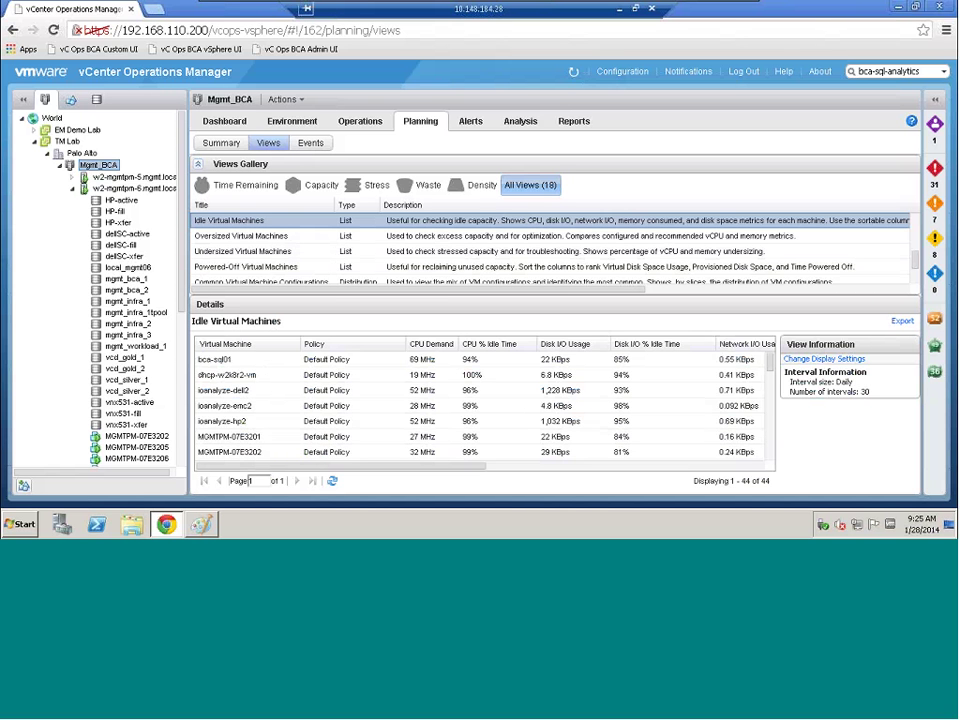
Step: Open the list of available reports for Mgmt_BCA
left_click(574, 122)
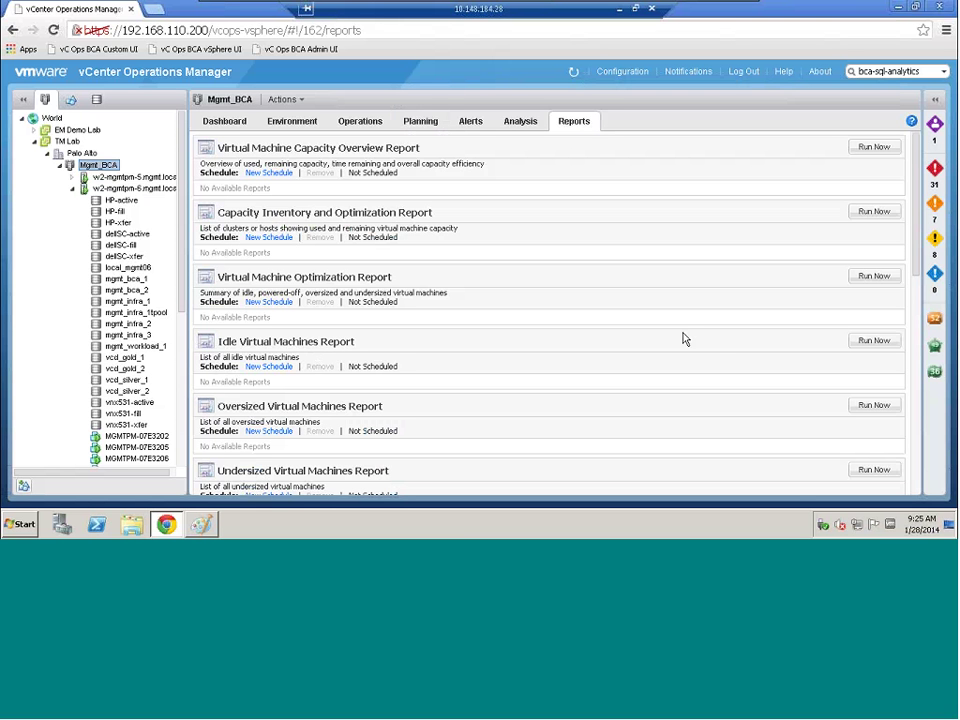
Step: View the scheduling options for the Oversized Virtual Machines Report without saving a schedule
left_click(875, 277)
left_click(268, 431)
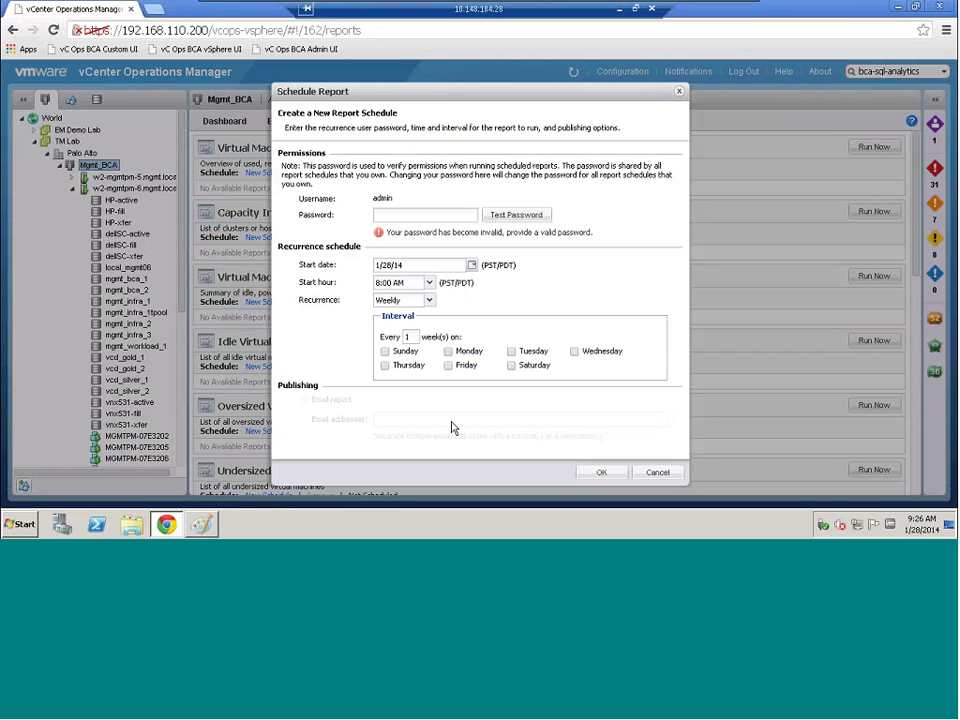
left_click(658, 473)
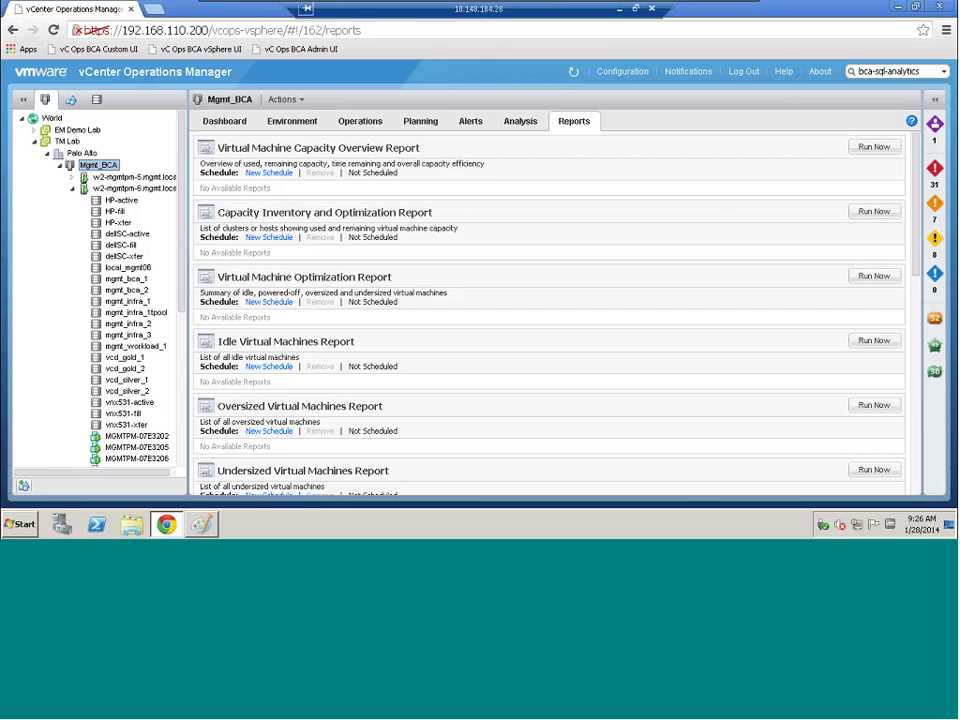
Step: Start a what-if scenario from the Virtual Machine Capacity planning view that adds virtual machines using existing virtual machines' profiles as models
left_click(428, 121)
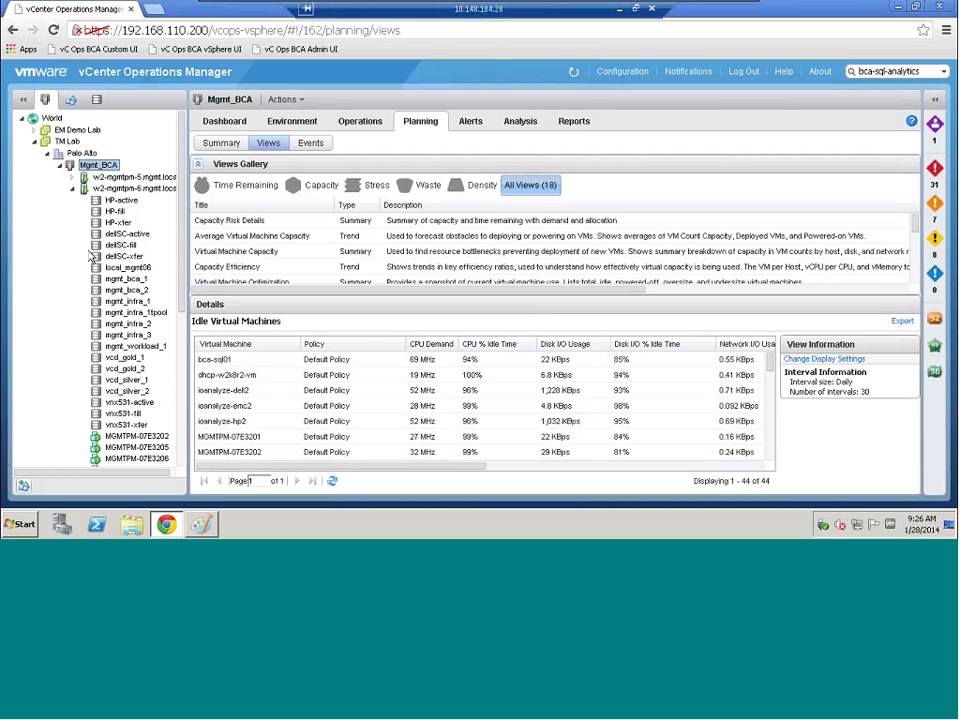
left_click(228, 255)
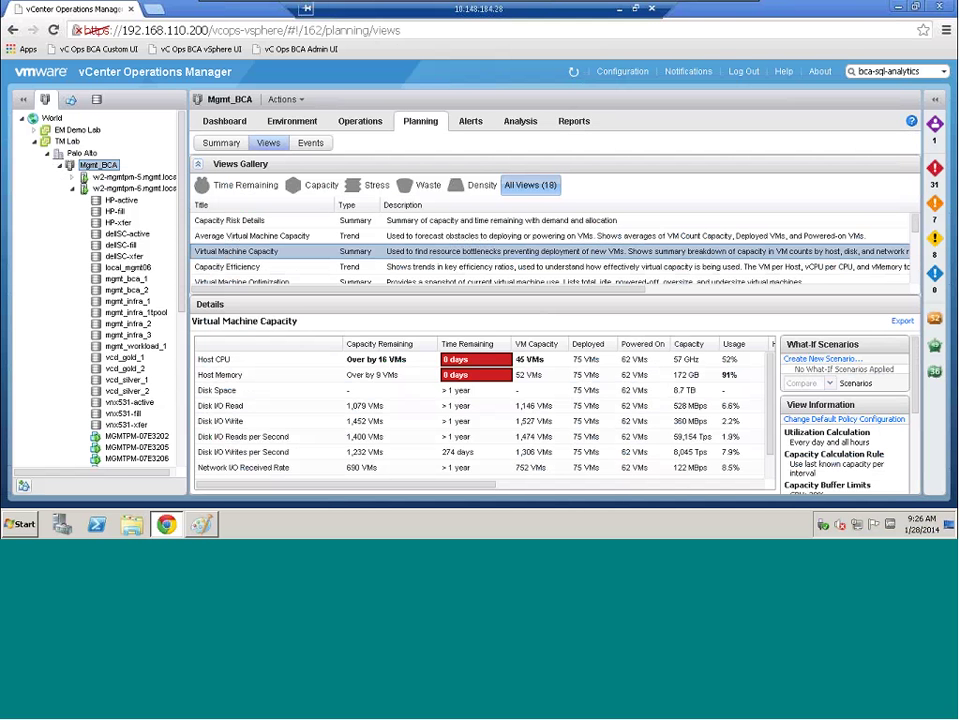
left_click(824, 359)
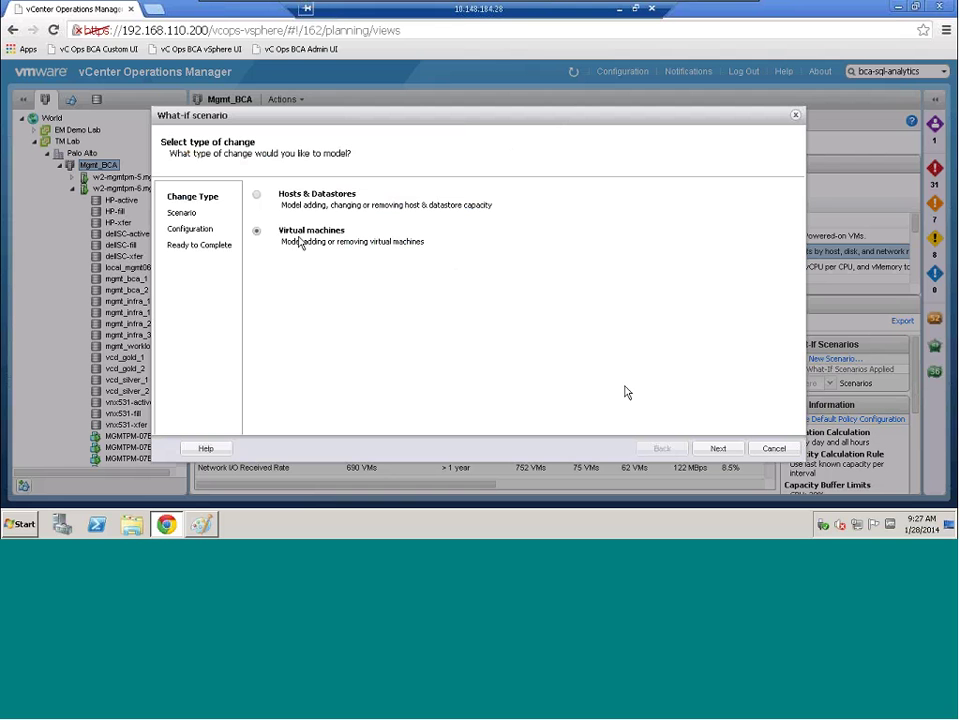
left_click(722, 451)
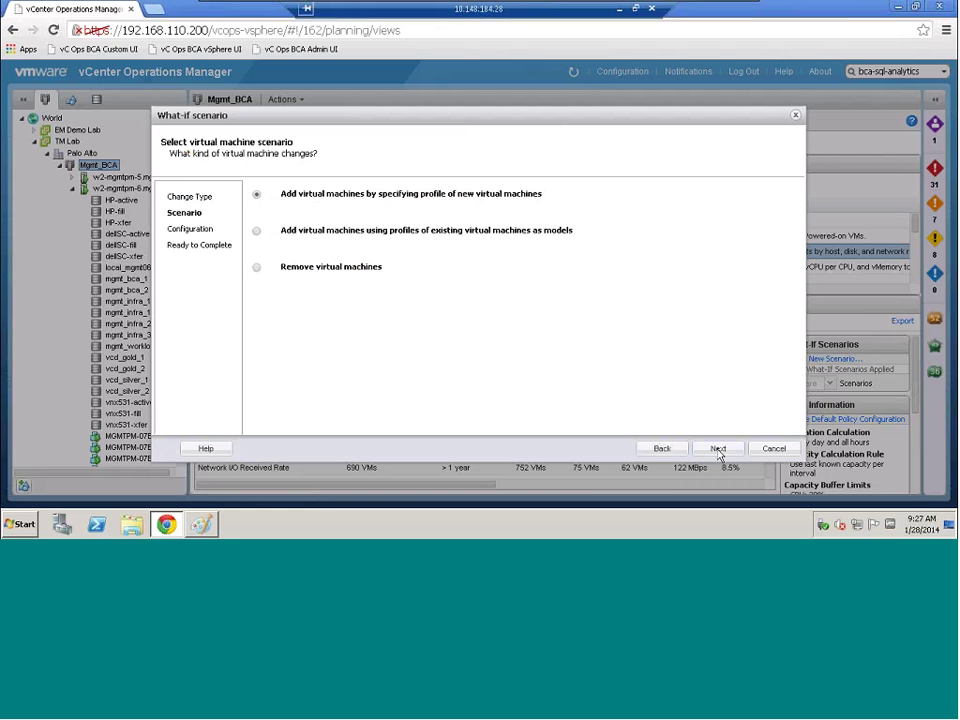
left_click(718, 451)
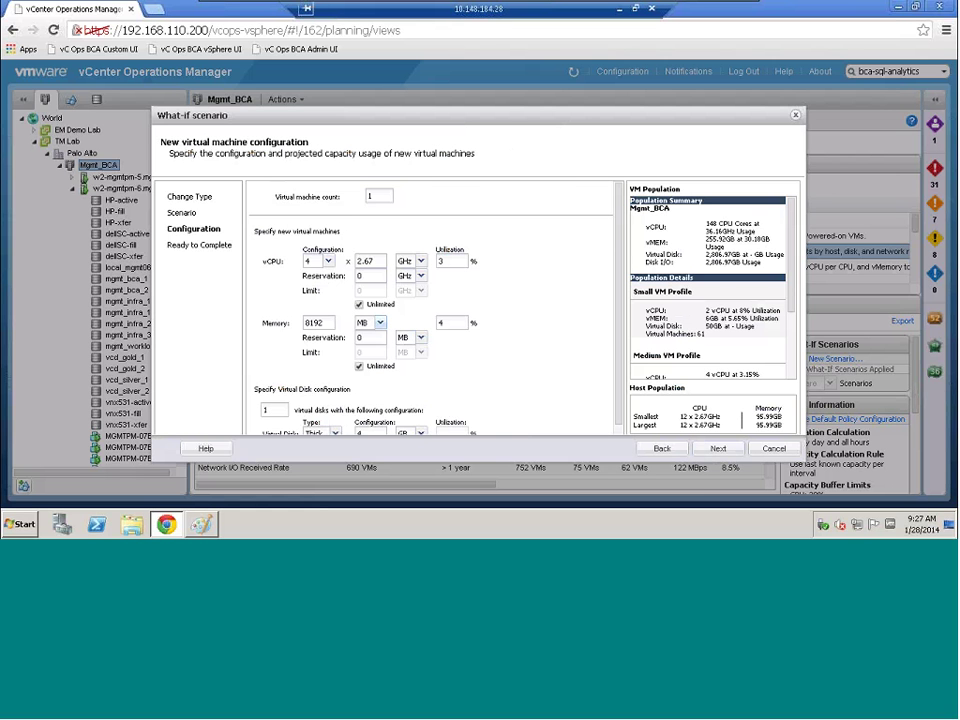
left_click(182, 212)
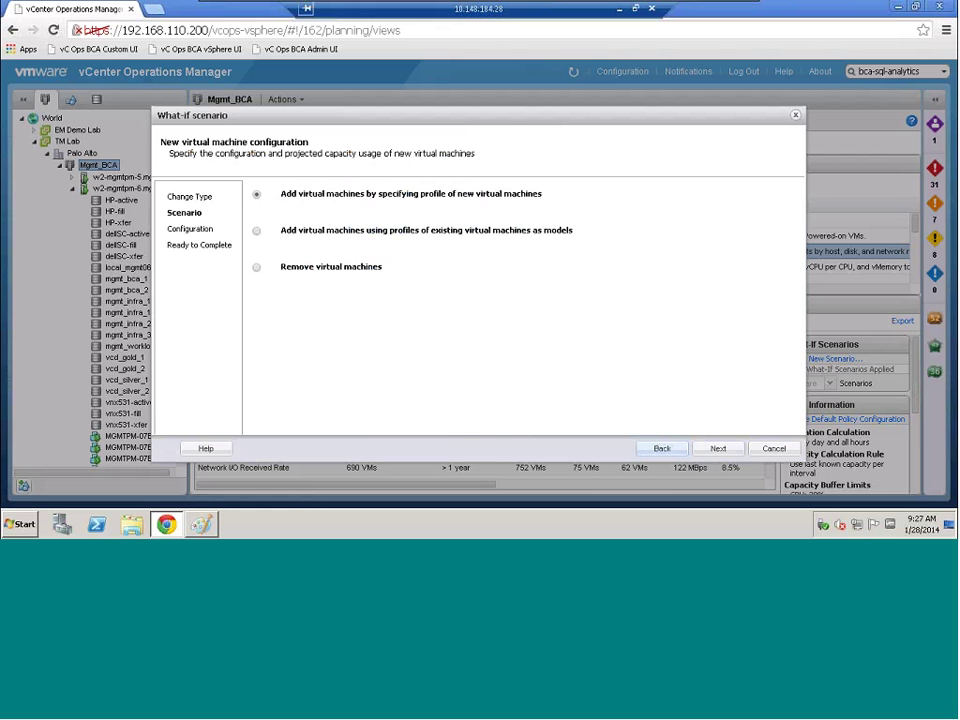
left_click(257, 232)
left_click(720, 450)
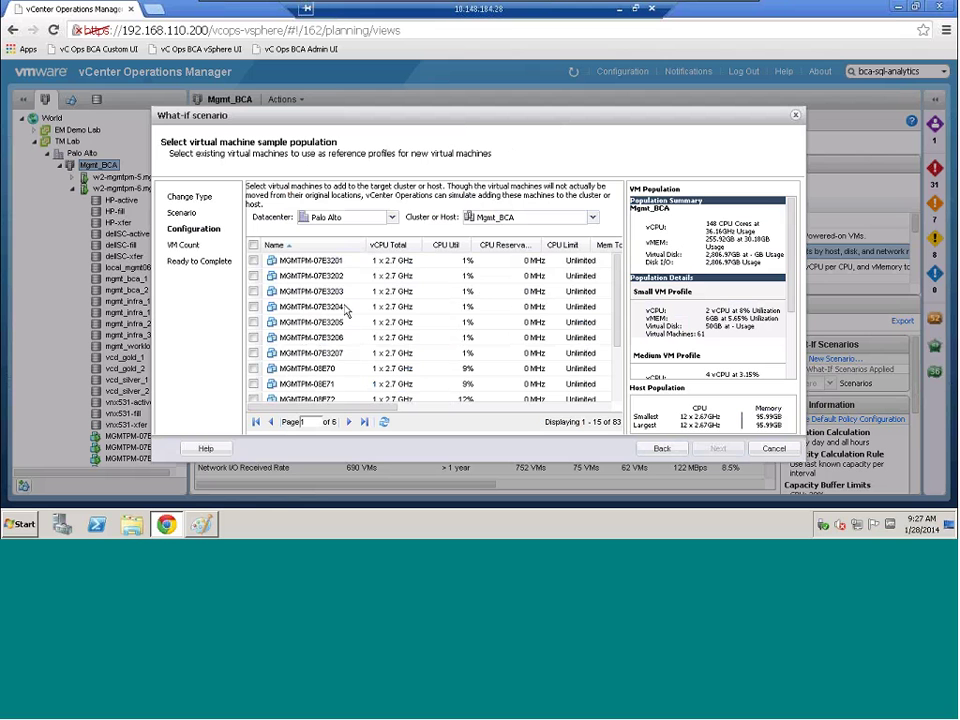
Step: Choose MGMTPM-07E3202, MGMTPM-07E3205 and MGMTPM-07E3207 as the reference profiles for the new virtual machines
left_click(253, 276)
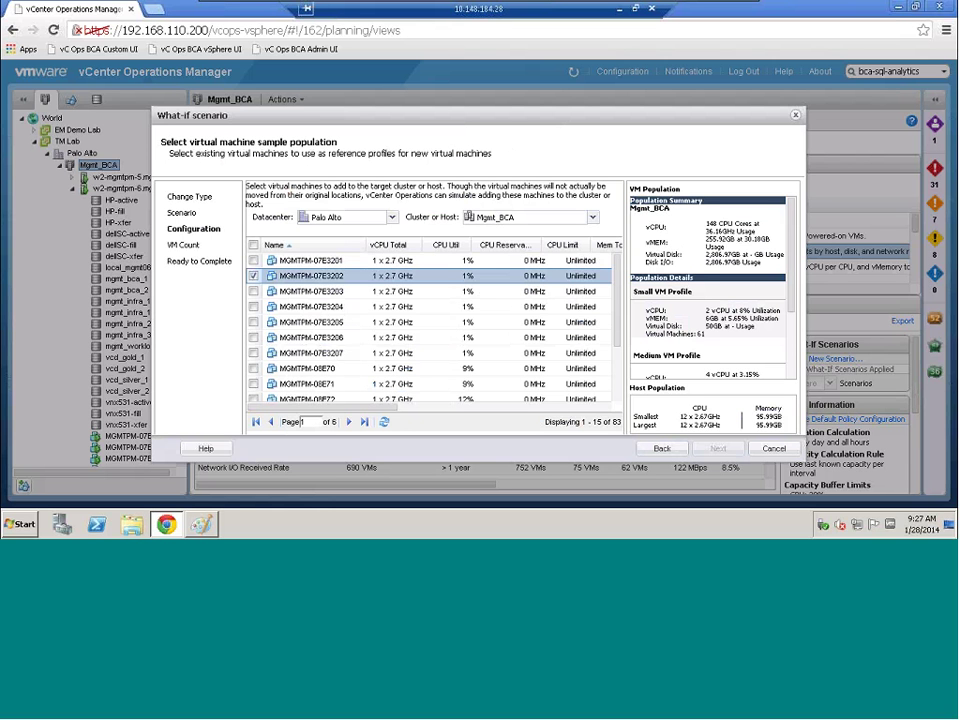
left_click(253, 322)
left_click(254, 353)
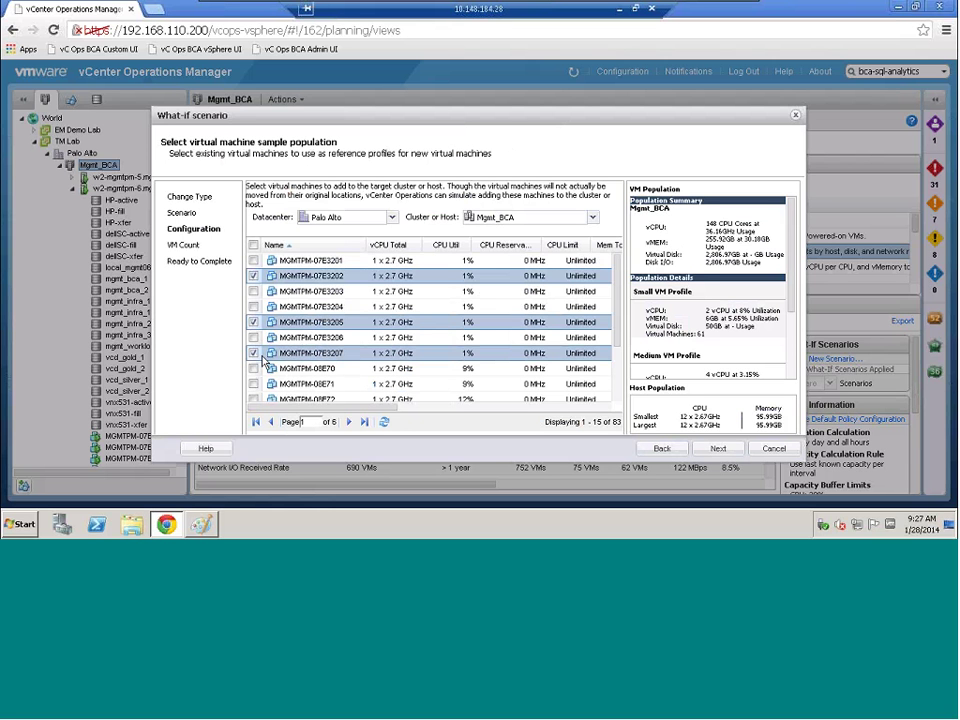
left_click(720, 449)
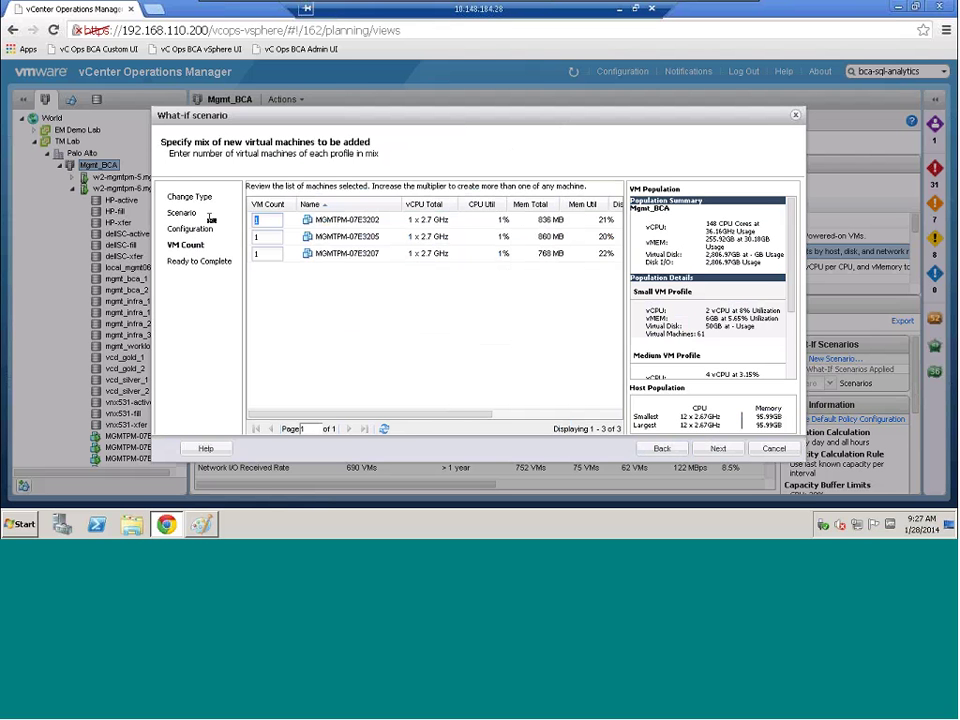
Step: Set the VM counts to 5 for MGMTPM-07E3202, 3 for MGMTPM-07E3205 and 2 for MGMTPM-07E3207, and finish the scenario
type("5")
key("Tab")
type("3")
key("Tab")
type("2")
left_click(730, 449)
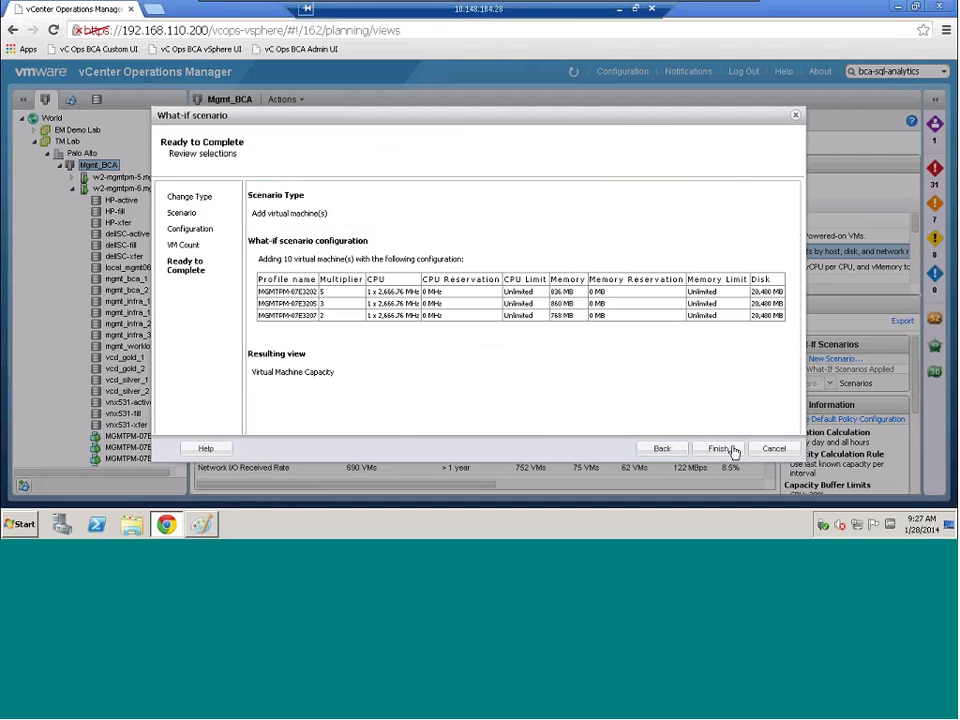
left_click(720, 451)
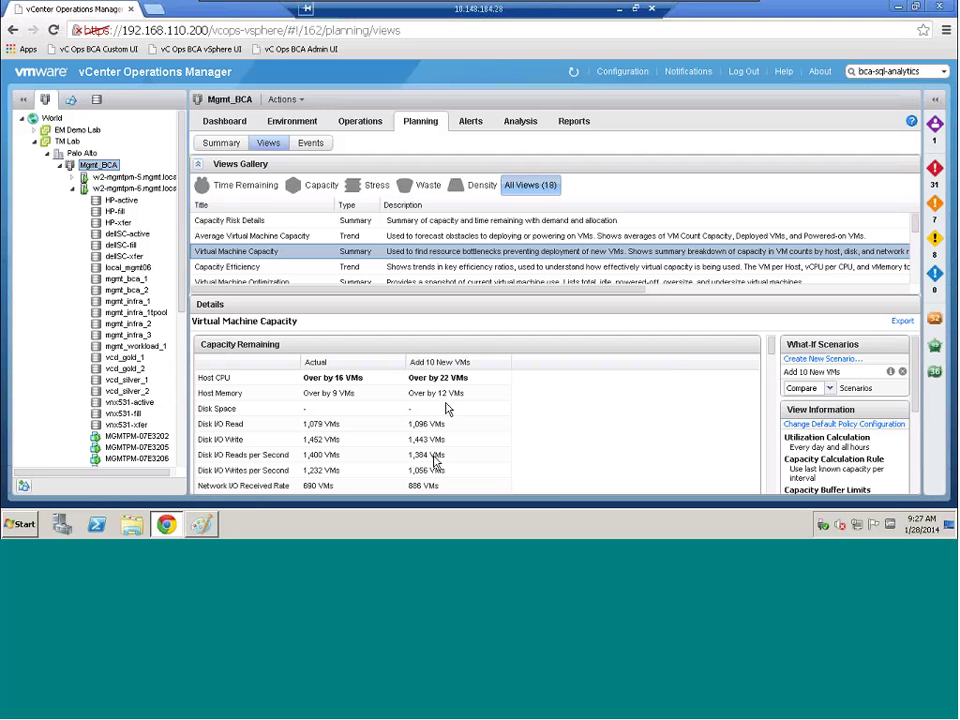
Step: View the export options for the Virtual Machine Capacity view without exporting it
left_click(902, 320)
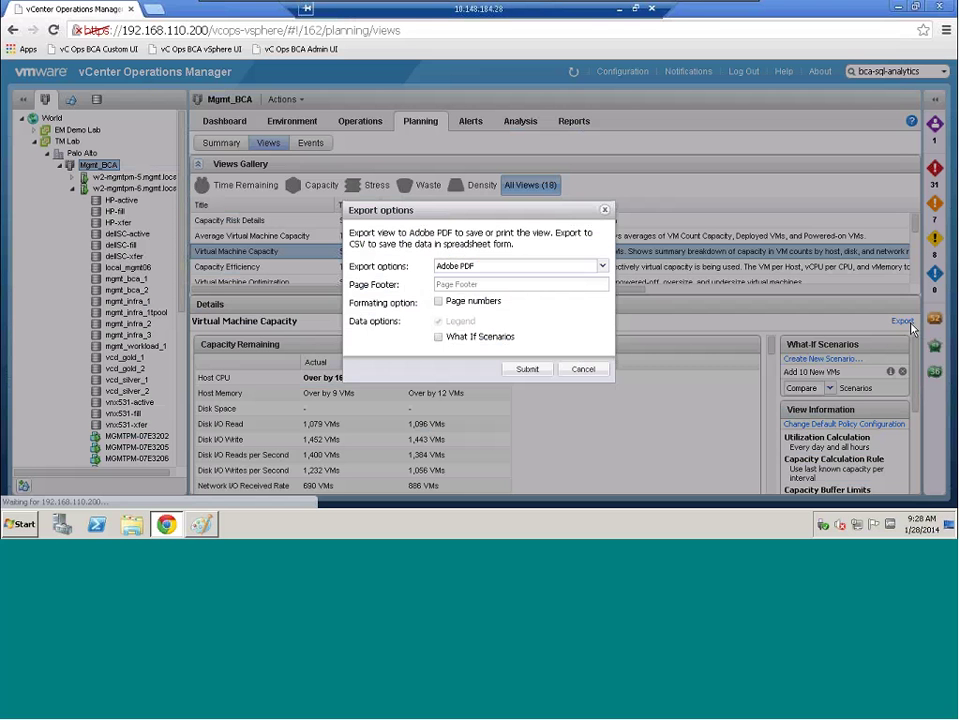
left_click(590, 371)
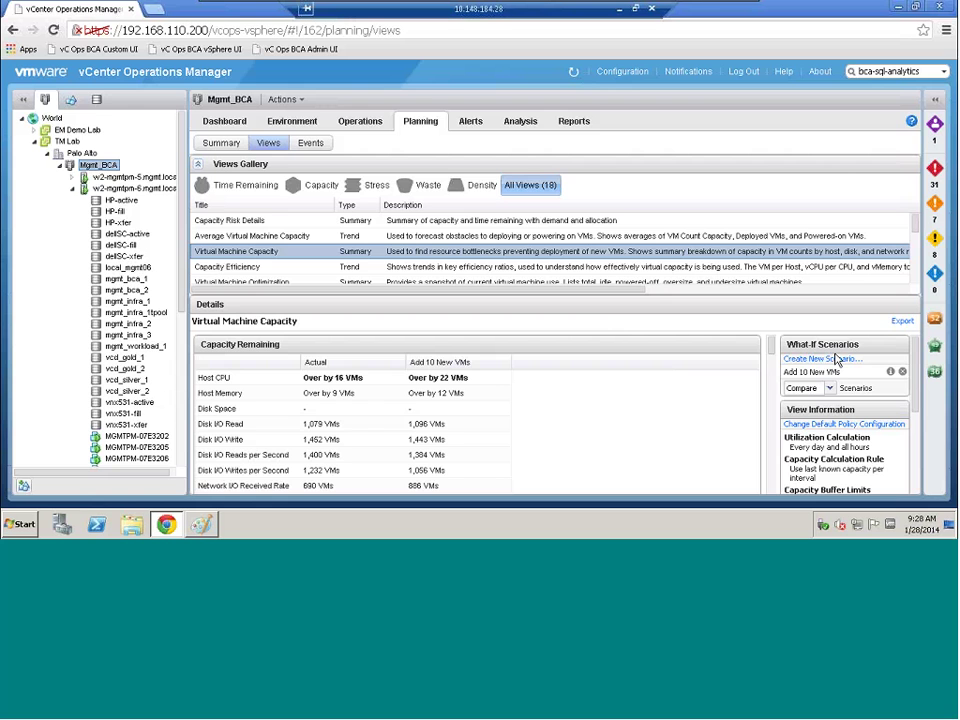
Step: Create a Hosts & Datastores what-if scenario that adds one host with 1 x 2 GHz CPU and 2 GB memory
left_click(829, 362)
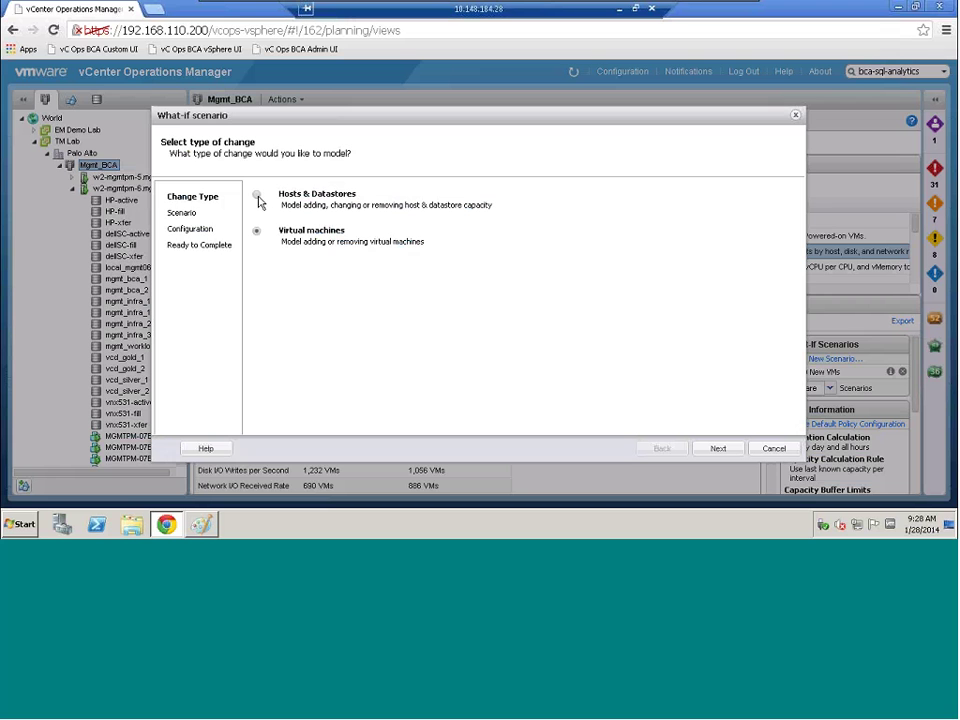
left_click(258, 197)
left_click(718, 448)
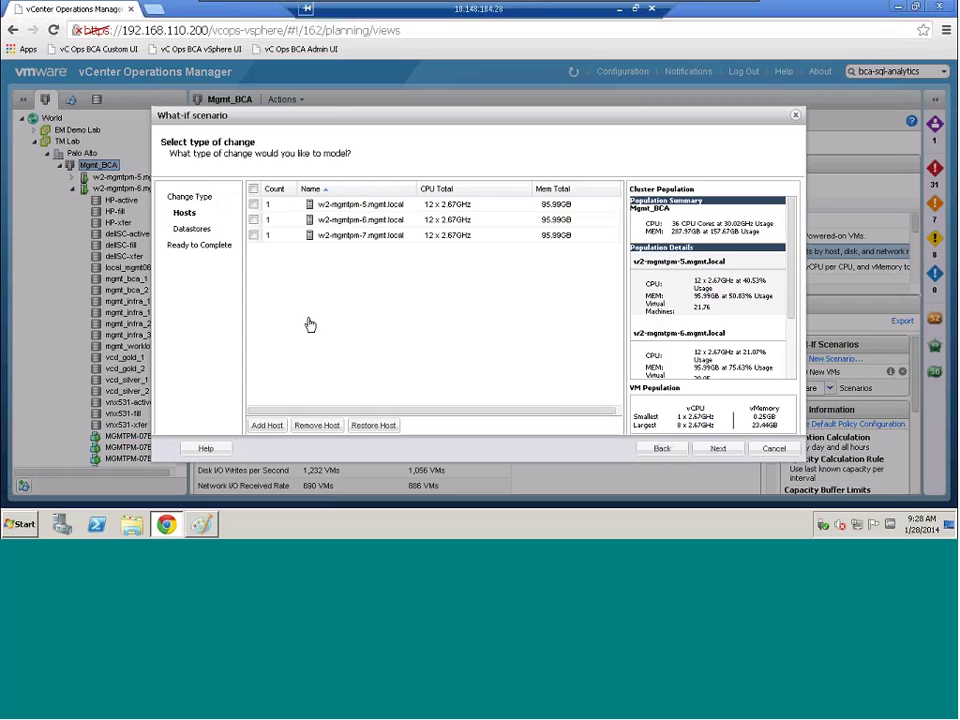
left_click(268, 426)
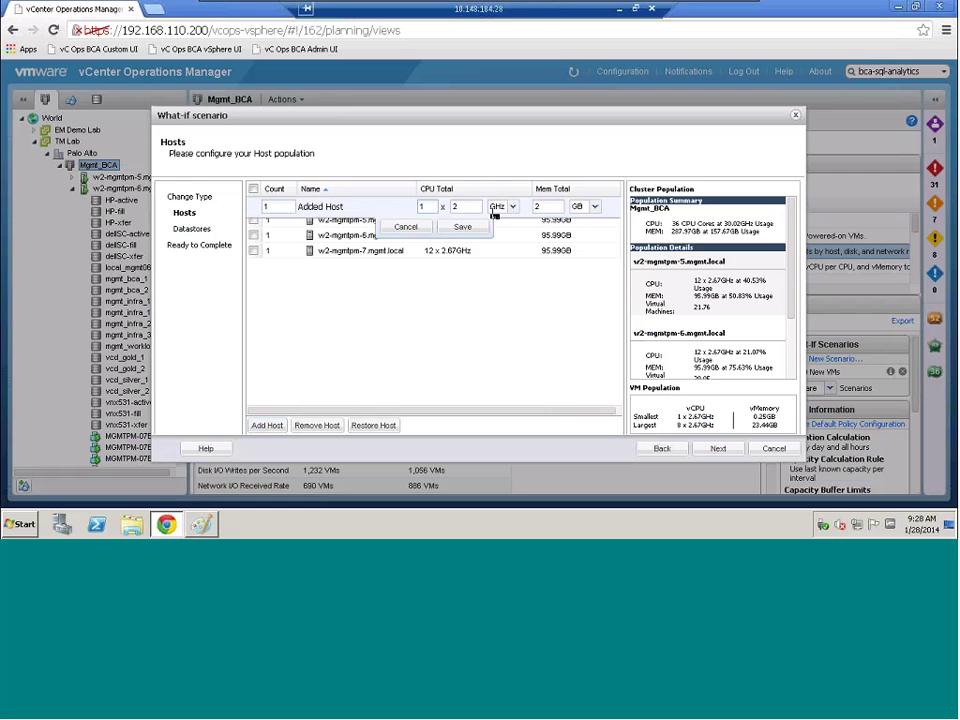
left_click(462, 227)
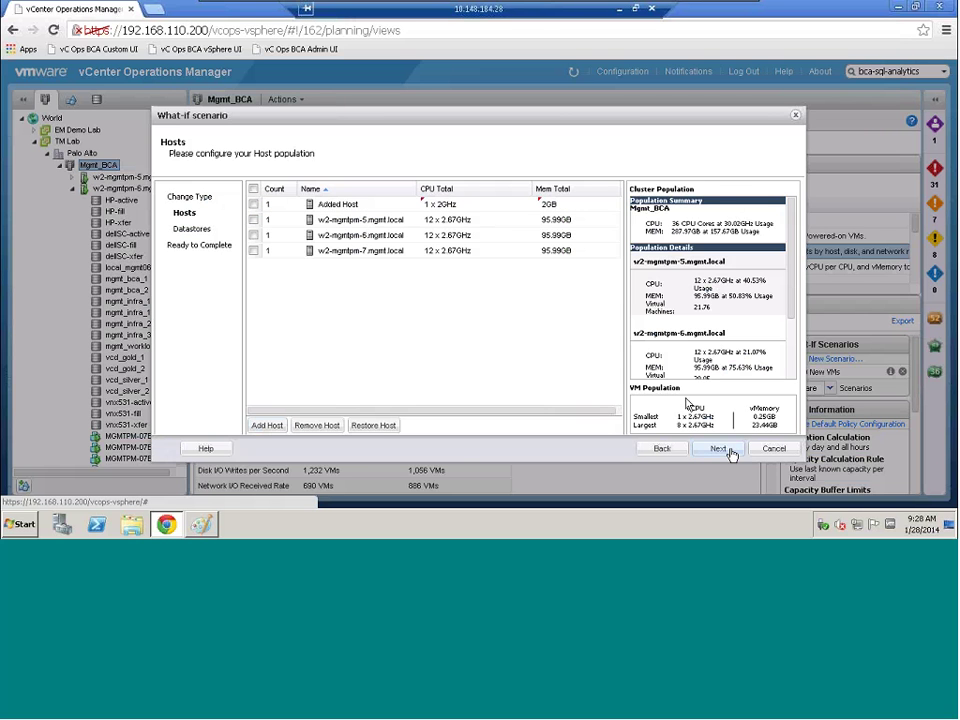
left_click(720, 449)
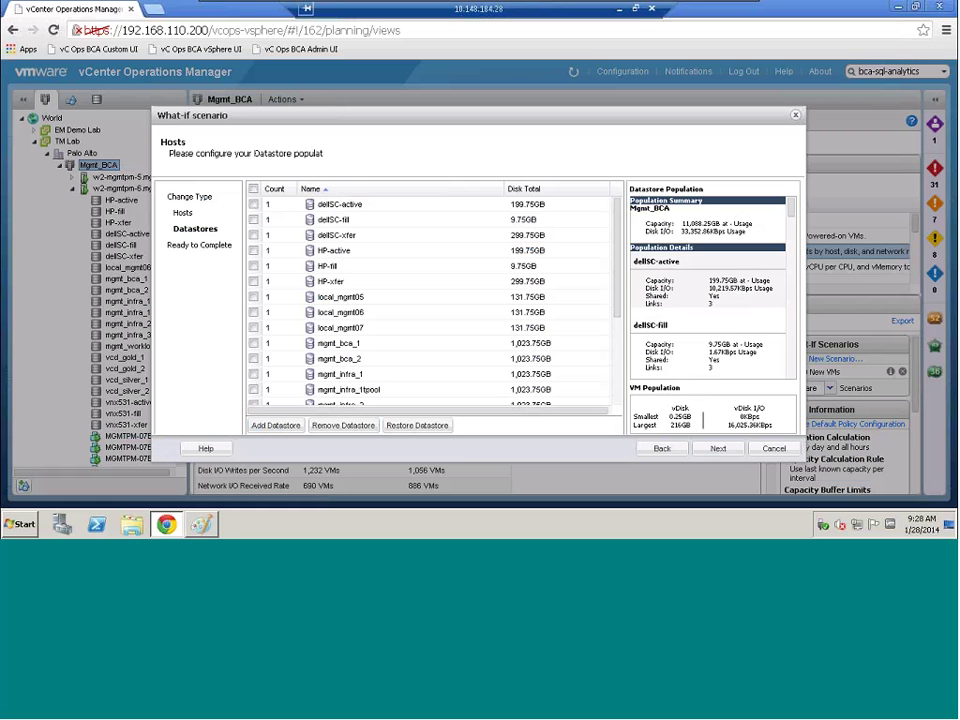
left_click(718, 449)
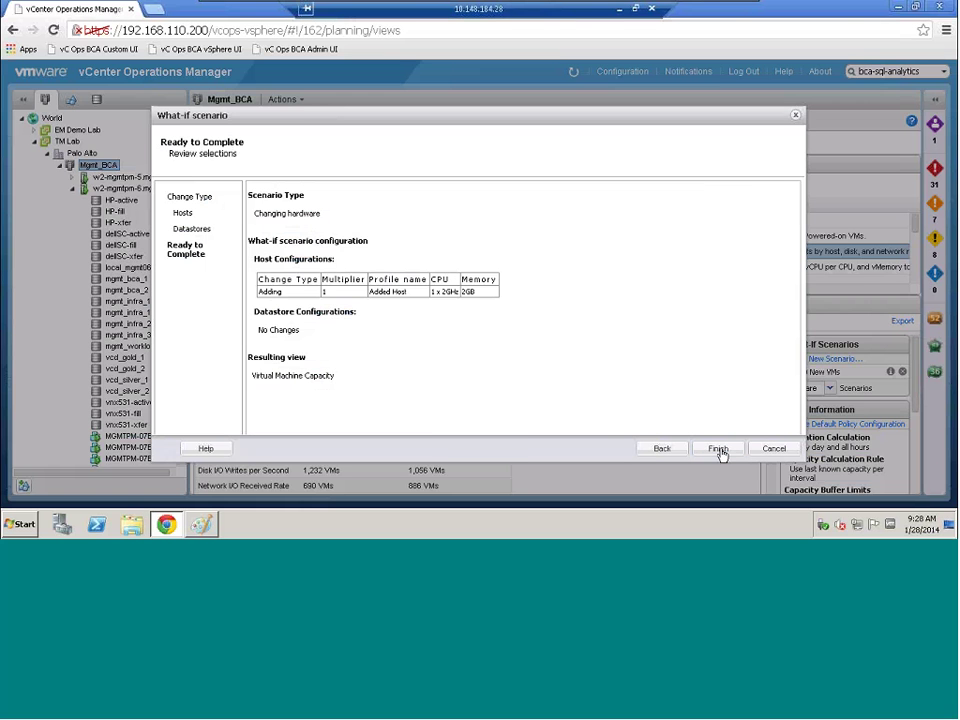
left_click(718, 449)
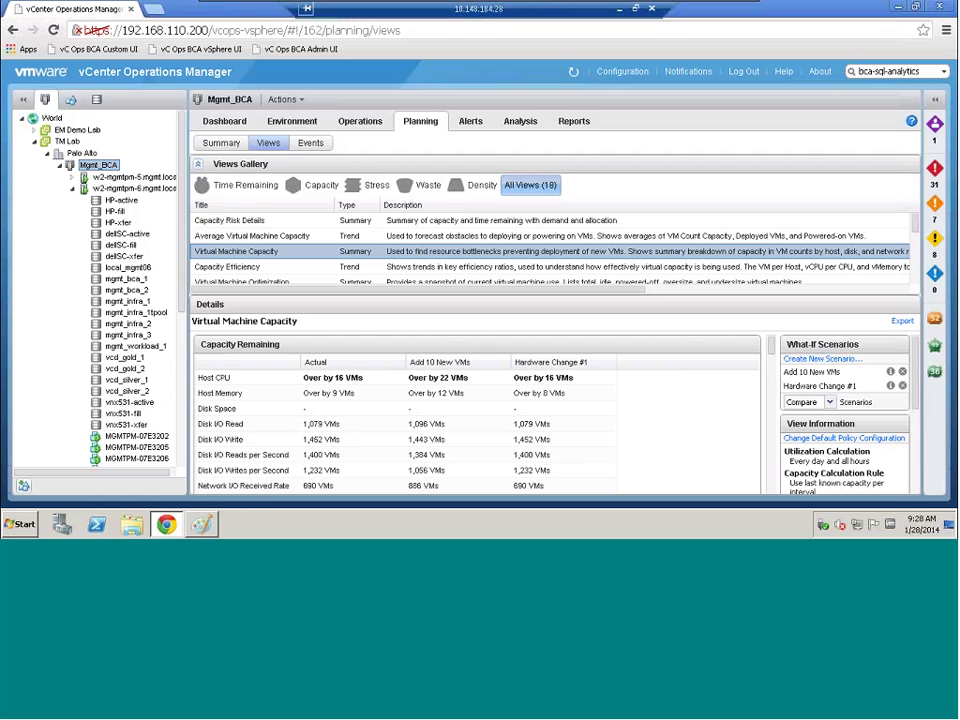
Step: Combine the two what-if scenarios, and delete both Add 10 New VMs and Hardware Change #1
left_click(829, 403)
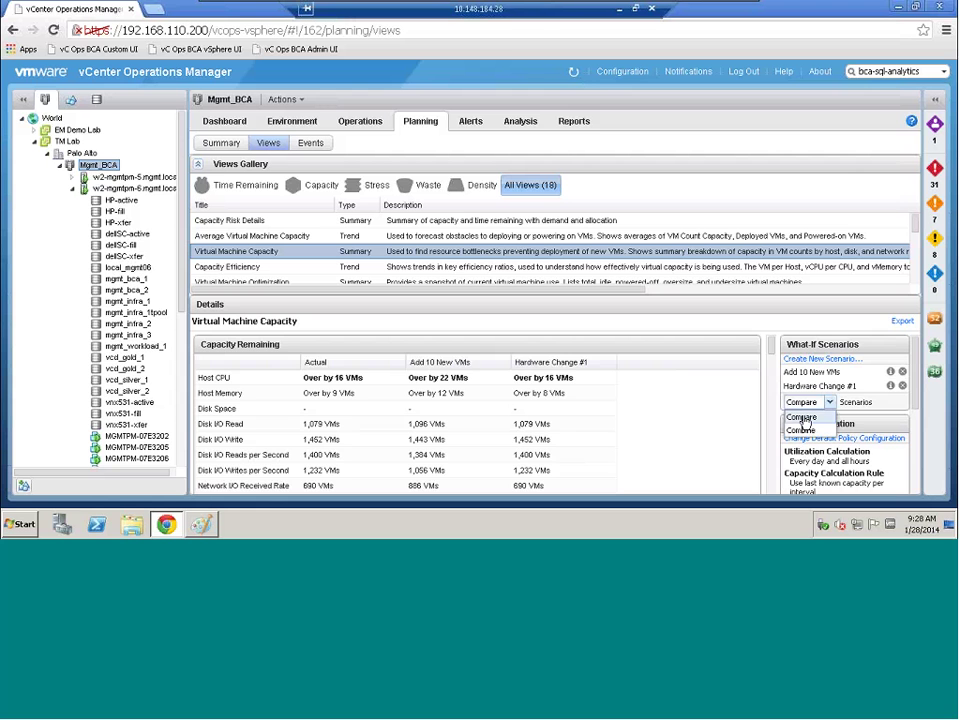
left_click(802, 430)
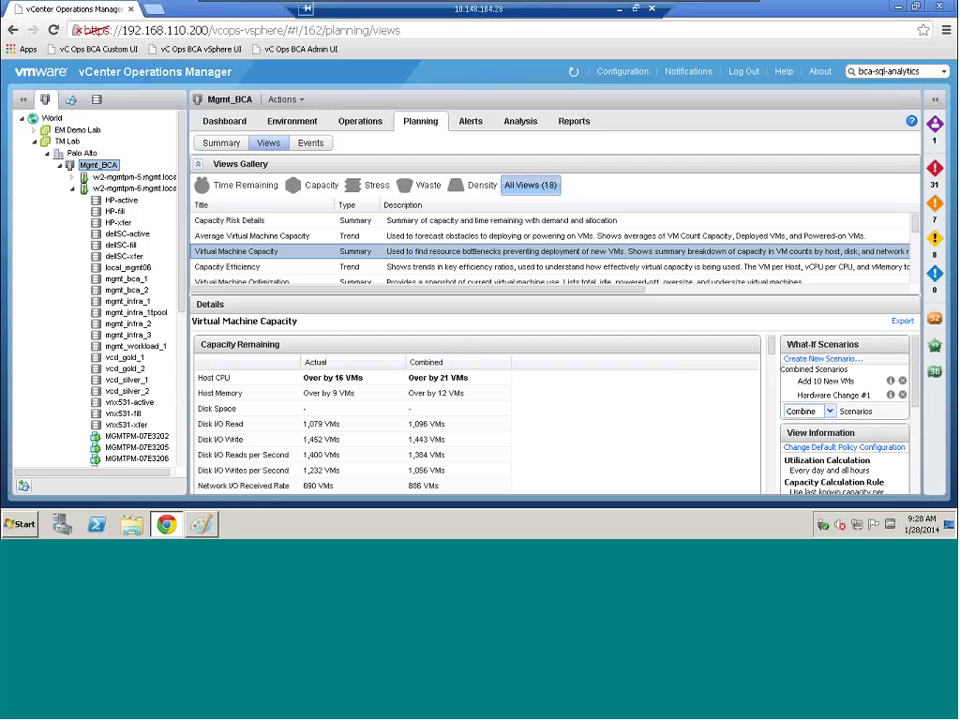
left_click(902, 382)
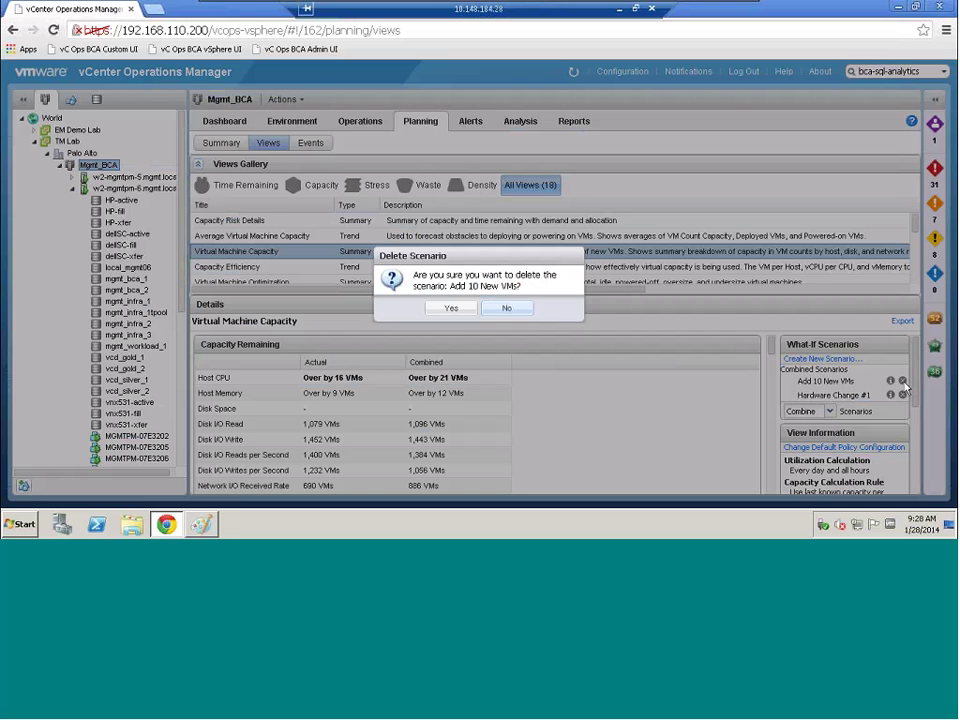
left_click(451, 309)
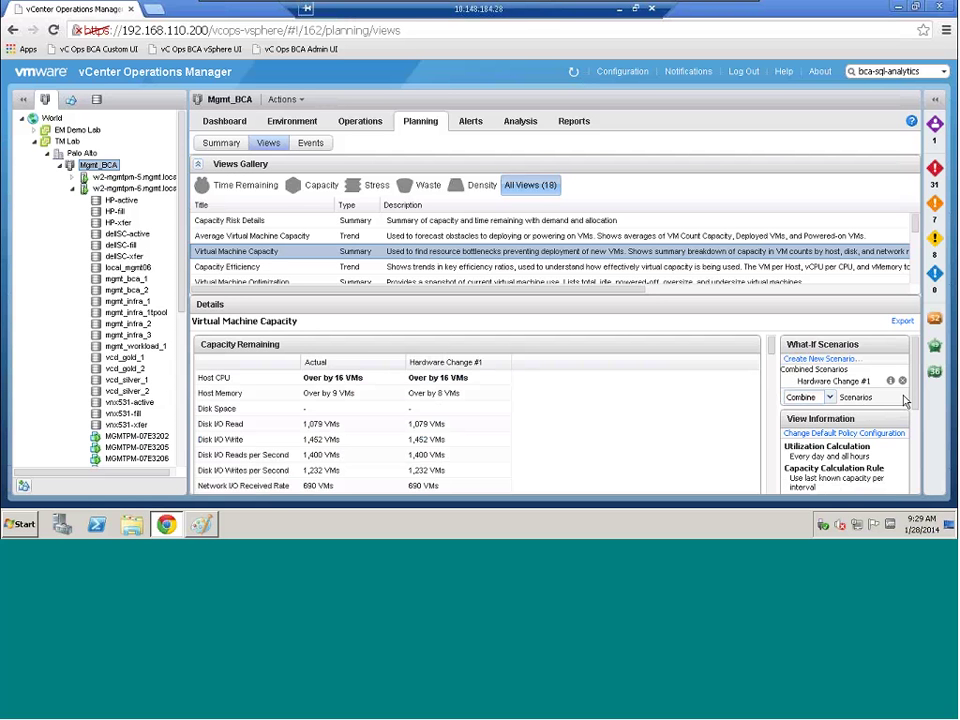
left_click(901, 381)
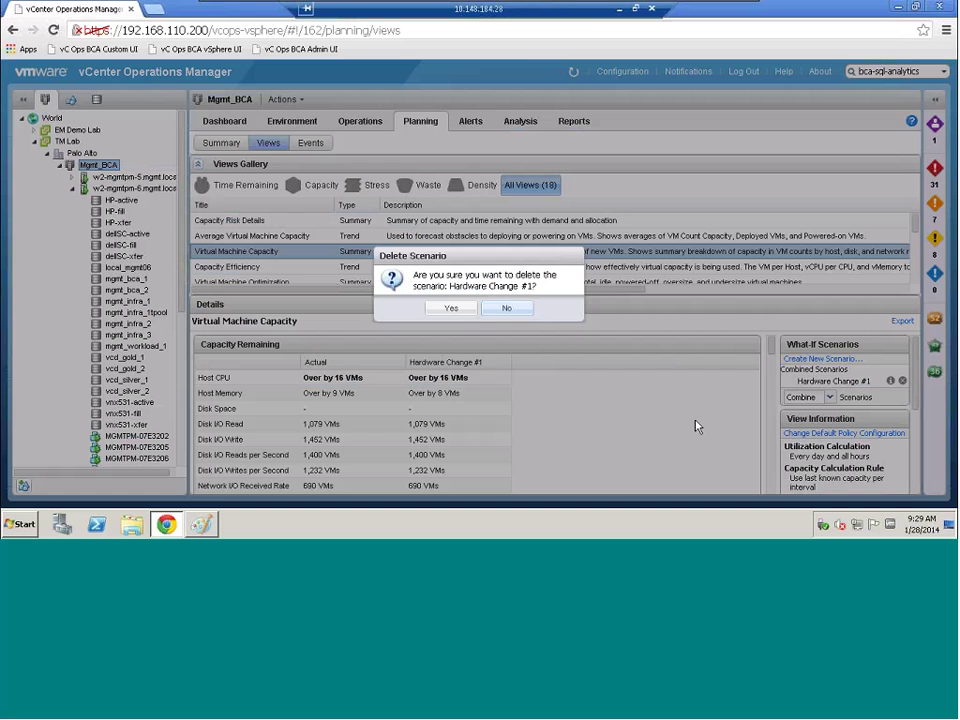
left_click(451, 308)
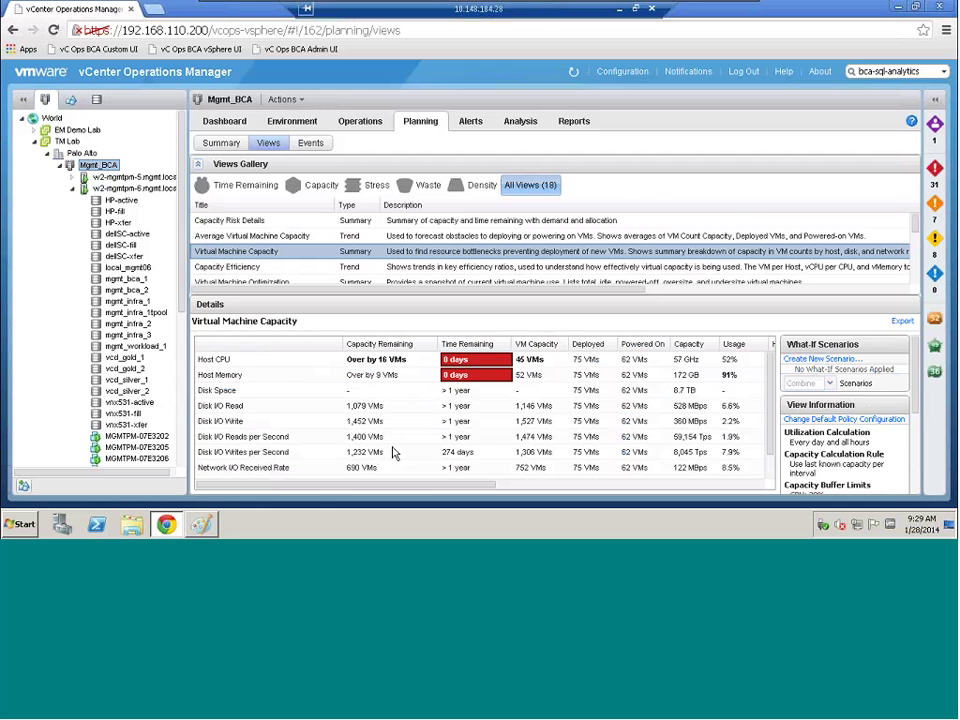
Step: Open Mgmt_BCA's dashboard and collapse the Health, Risk and Efficiency explanations to view the alert volume, effective policy and environment summaries
left_click(226, 122)
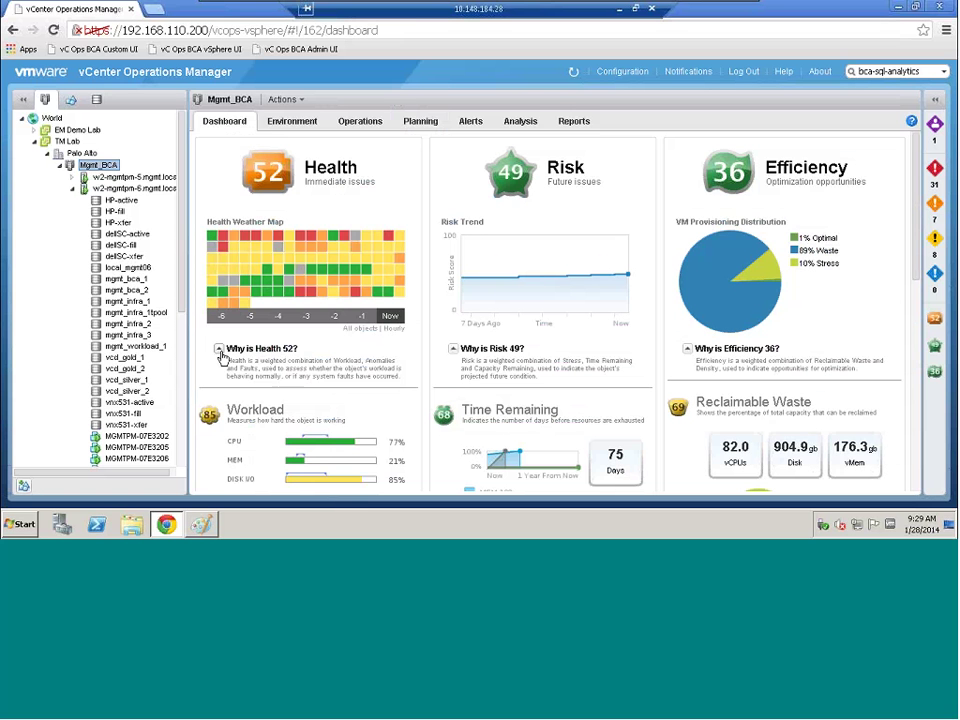
left_click(219, 349)
left_click(453, 348)
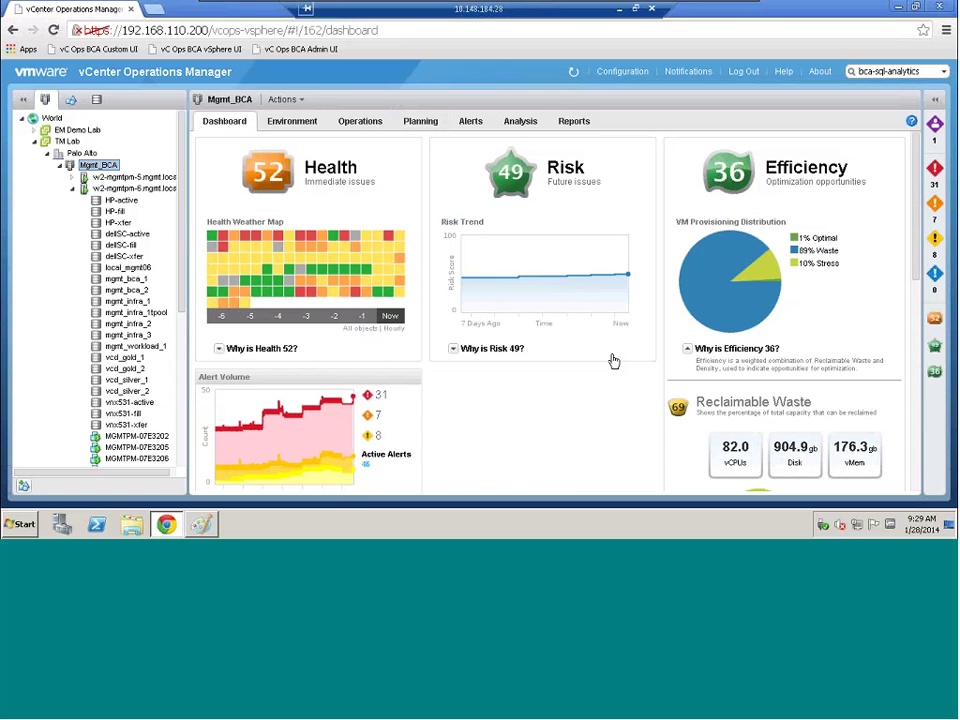
left_click(688, 349)
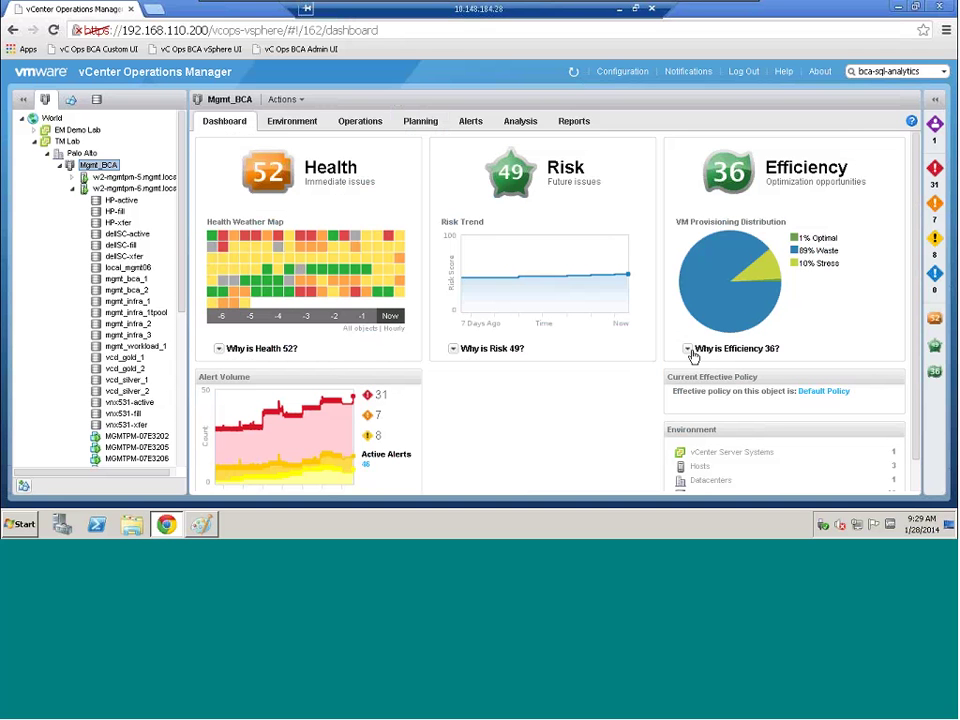
scroll(560, 277, "down", 1)
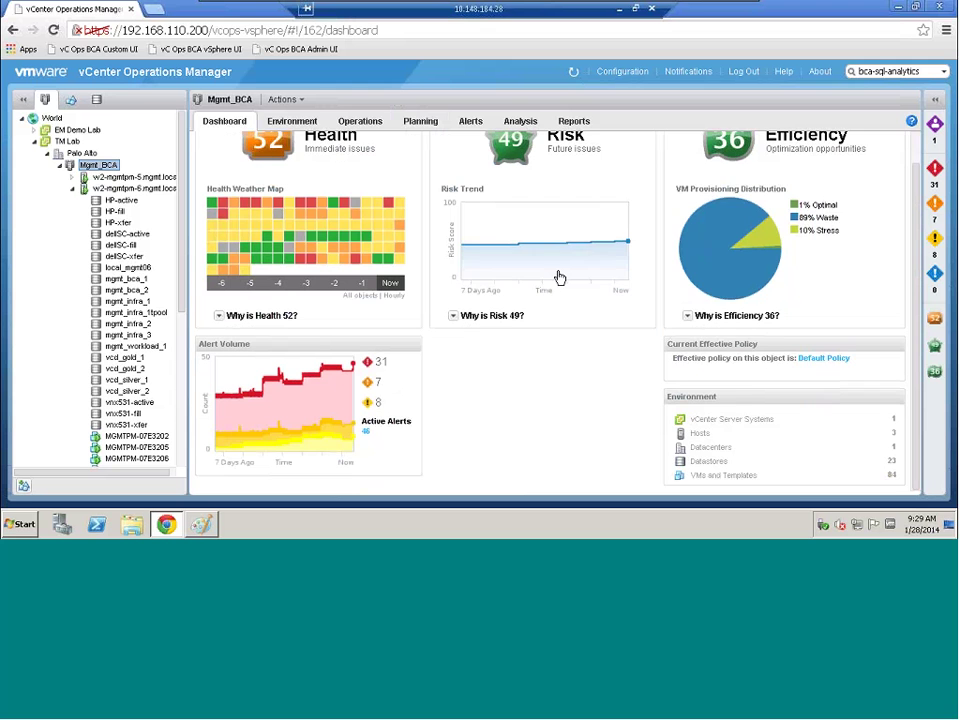
scroll(560, 277, "up", 1)
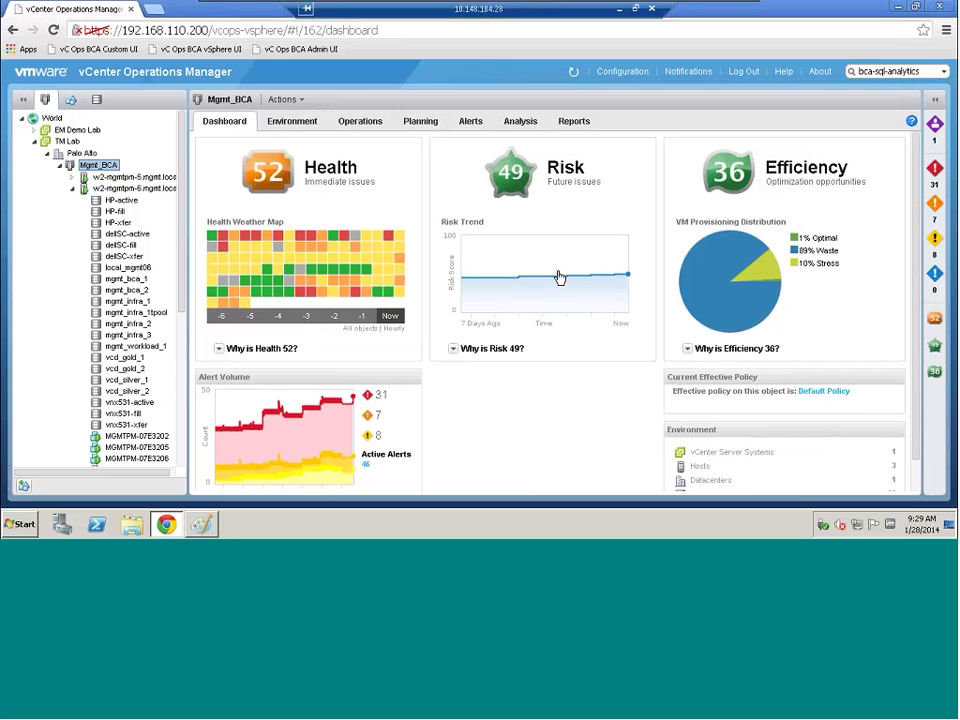